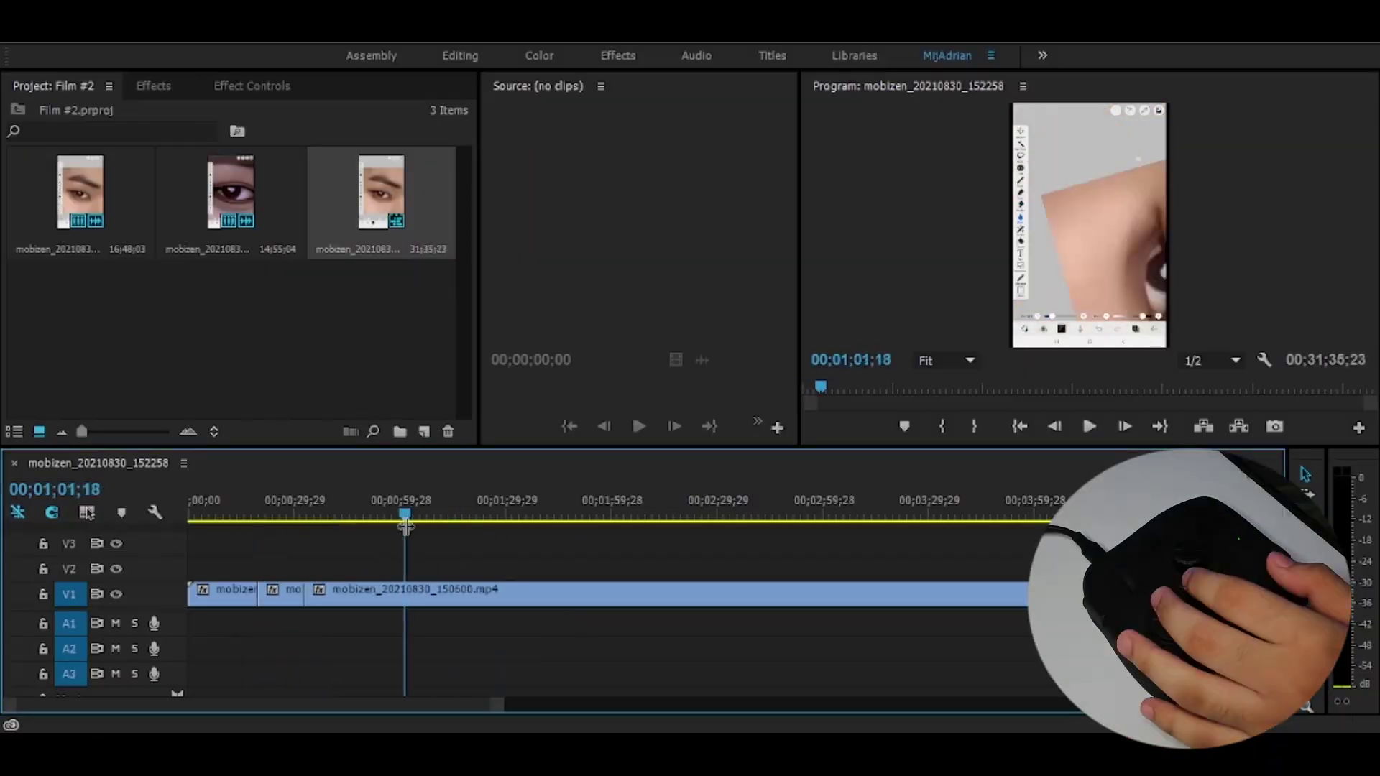
pyautogui.moveTo(400, 512); pyautogui.dragTo(791, 576)
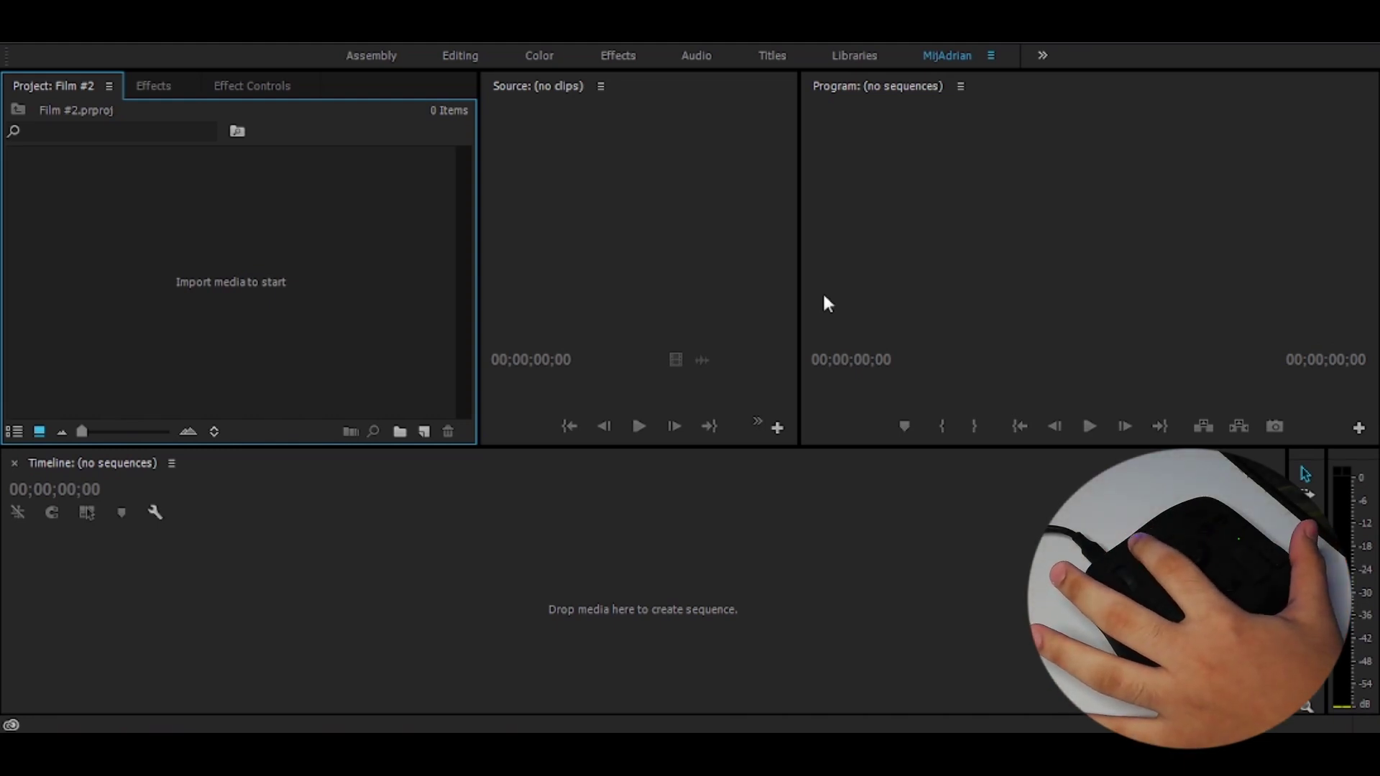
# Import the video files mobizen_20210830_150600 and mobizen_20210830_152258 into the project
pyautogui.hotkey('ctrl', 'i')
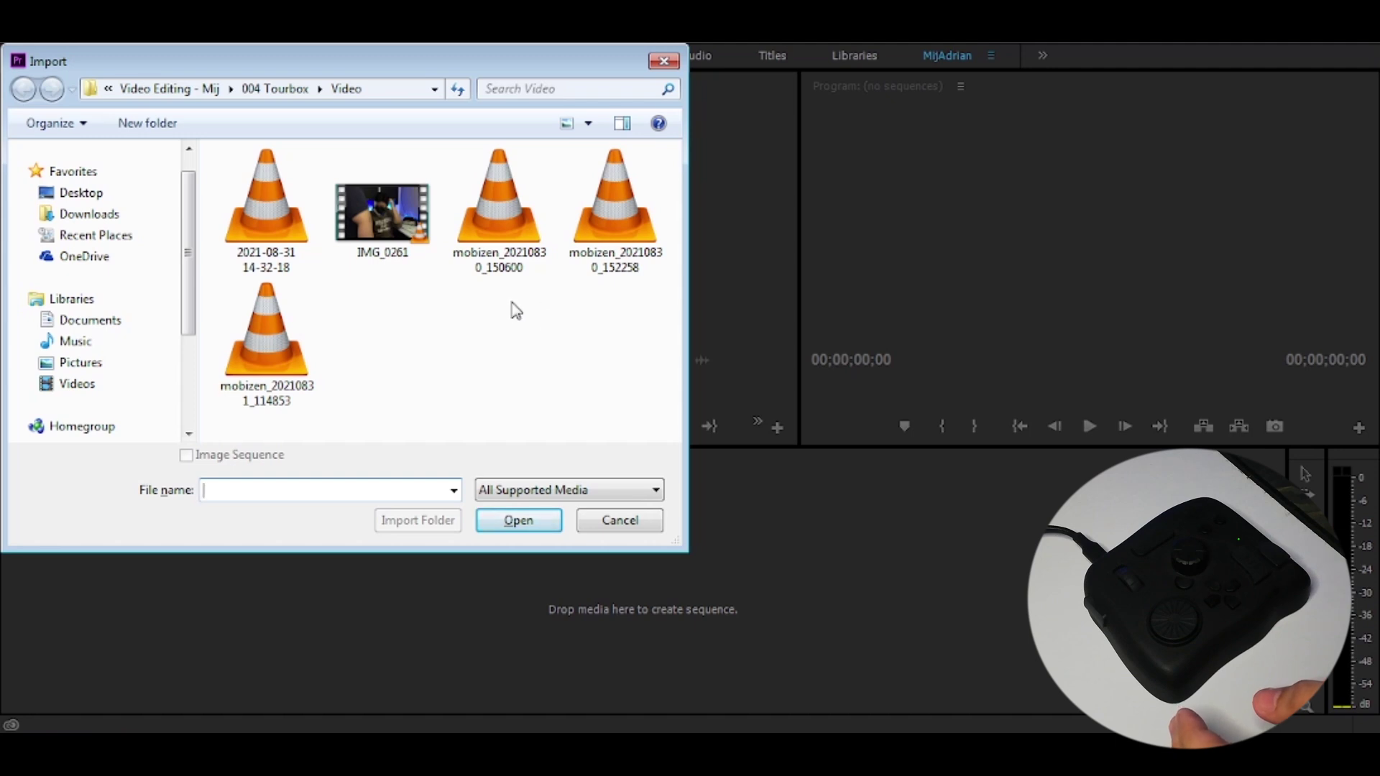
pyautogui.click(514, 265)
pyautogui.moveTo(563, 230); pyautogui.dragTo(630, 213)
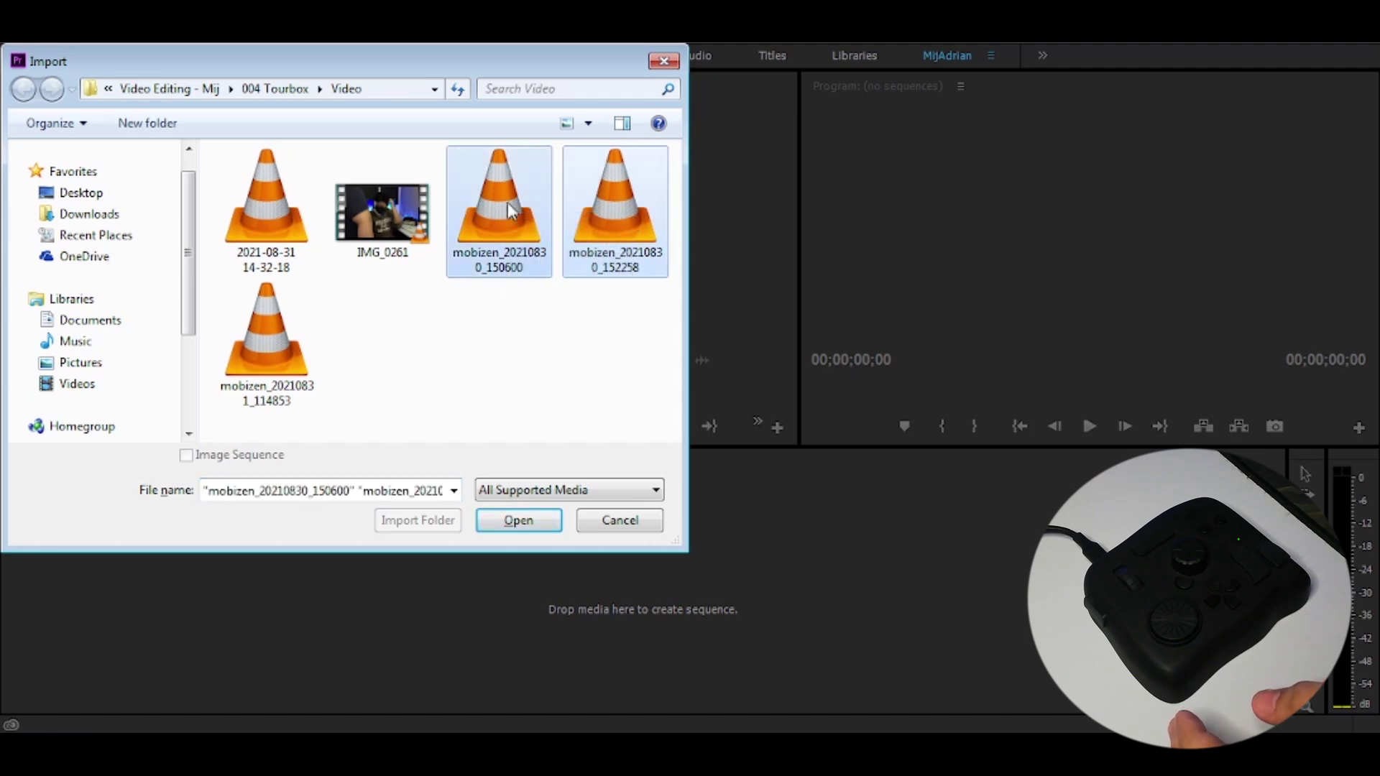
pyautogui.click(518, 520)
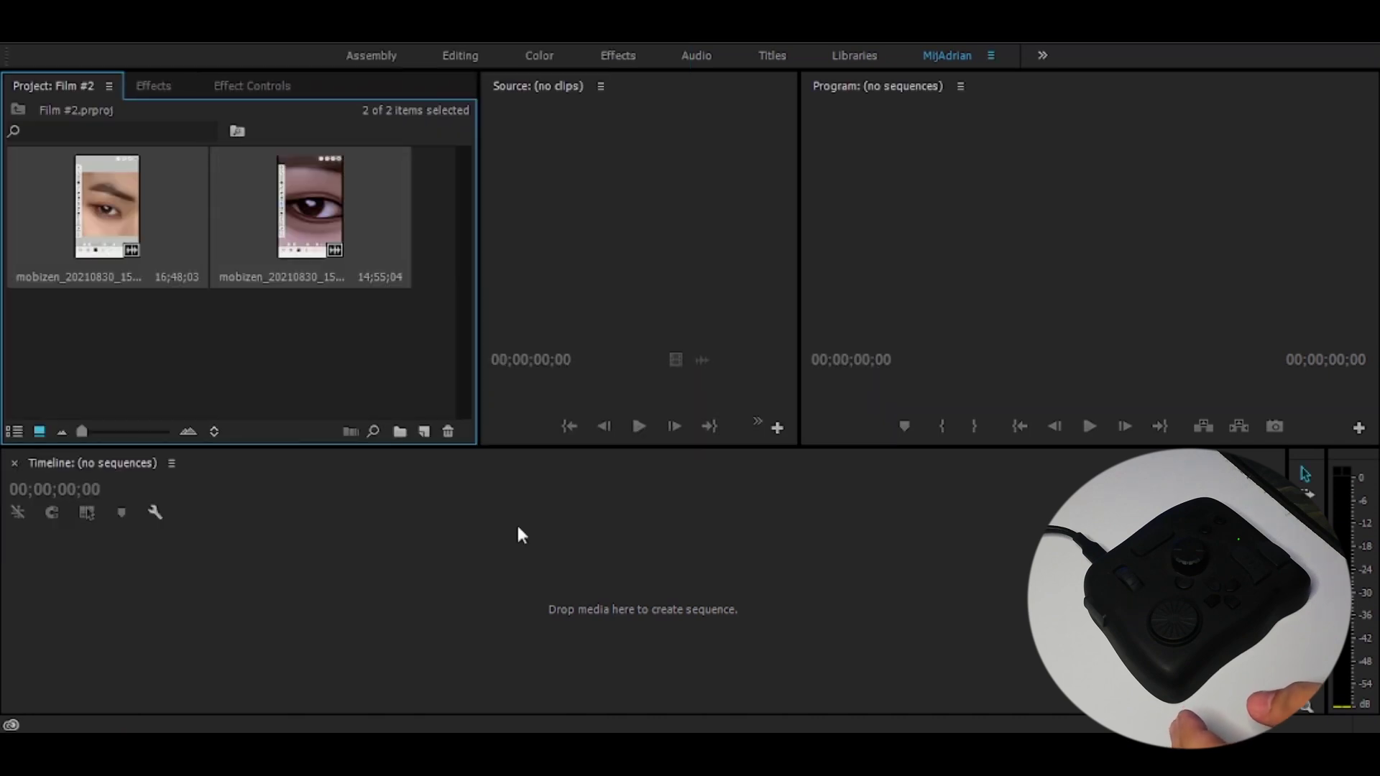
# Create a sequence by placing both imported clips on the empty timeline
pyautogui.click(428, 227)
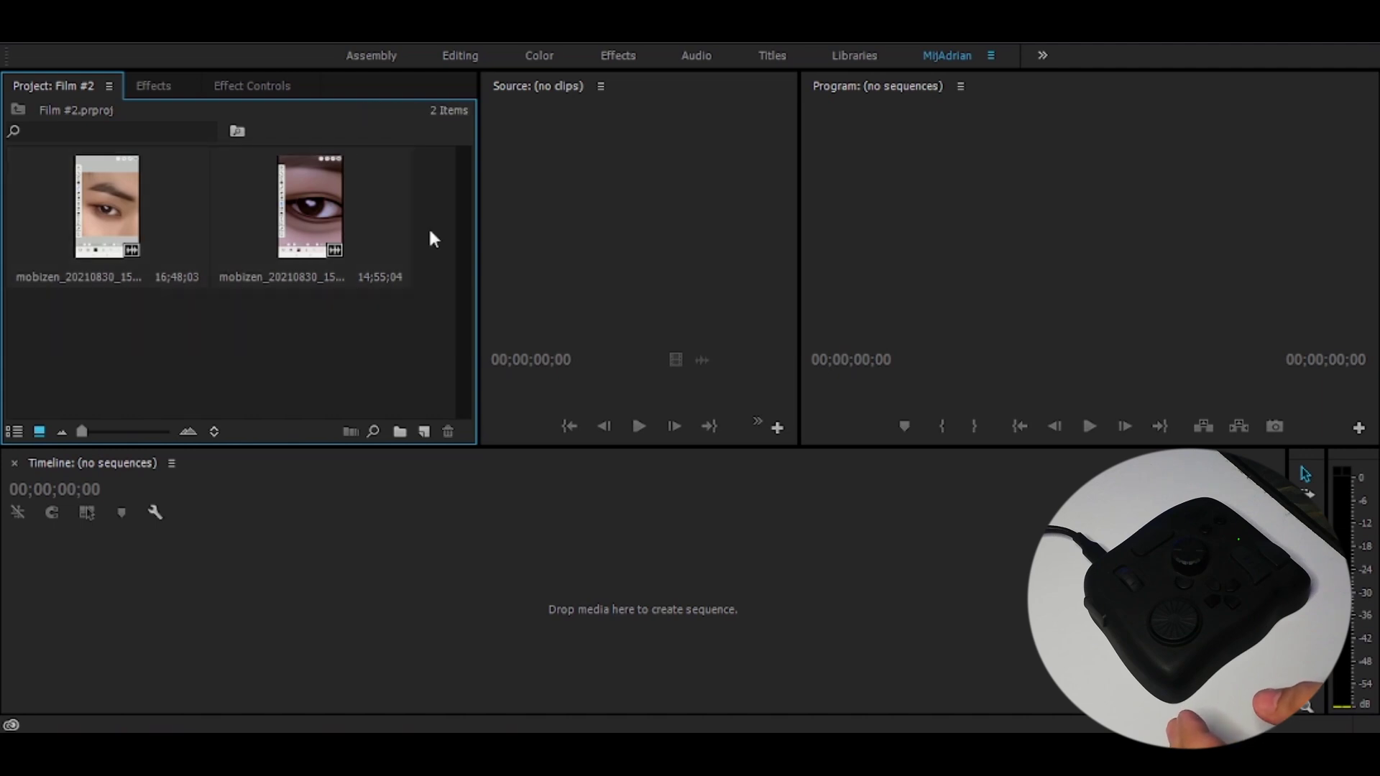
pyautogui.moveTo(428, 226); pyautogui.dragTo(136, 216)
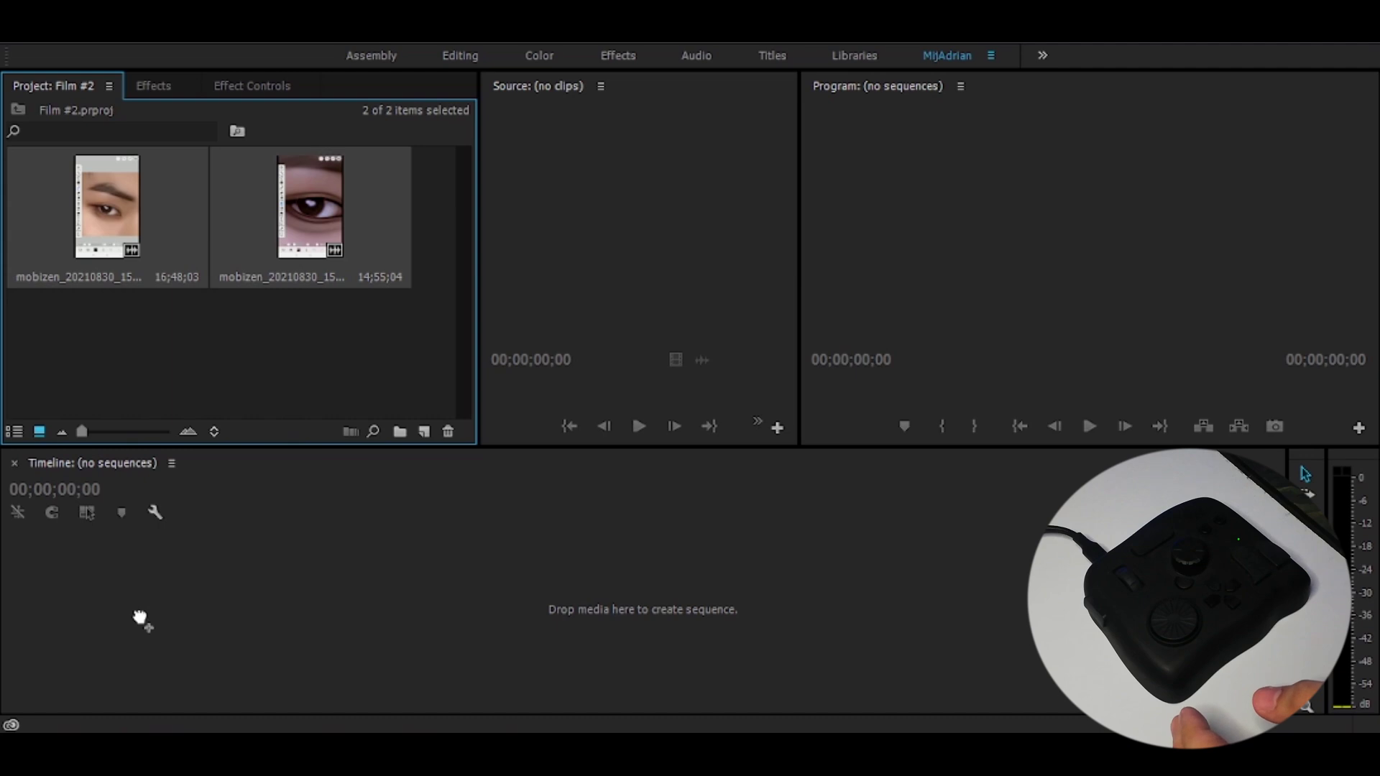
pyautogui.moveTo(141, 619); pyautogui.dragTo(140, 614)
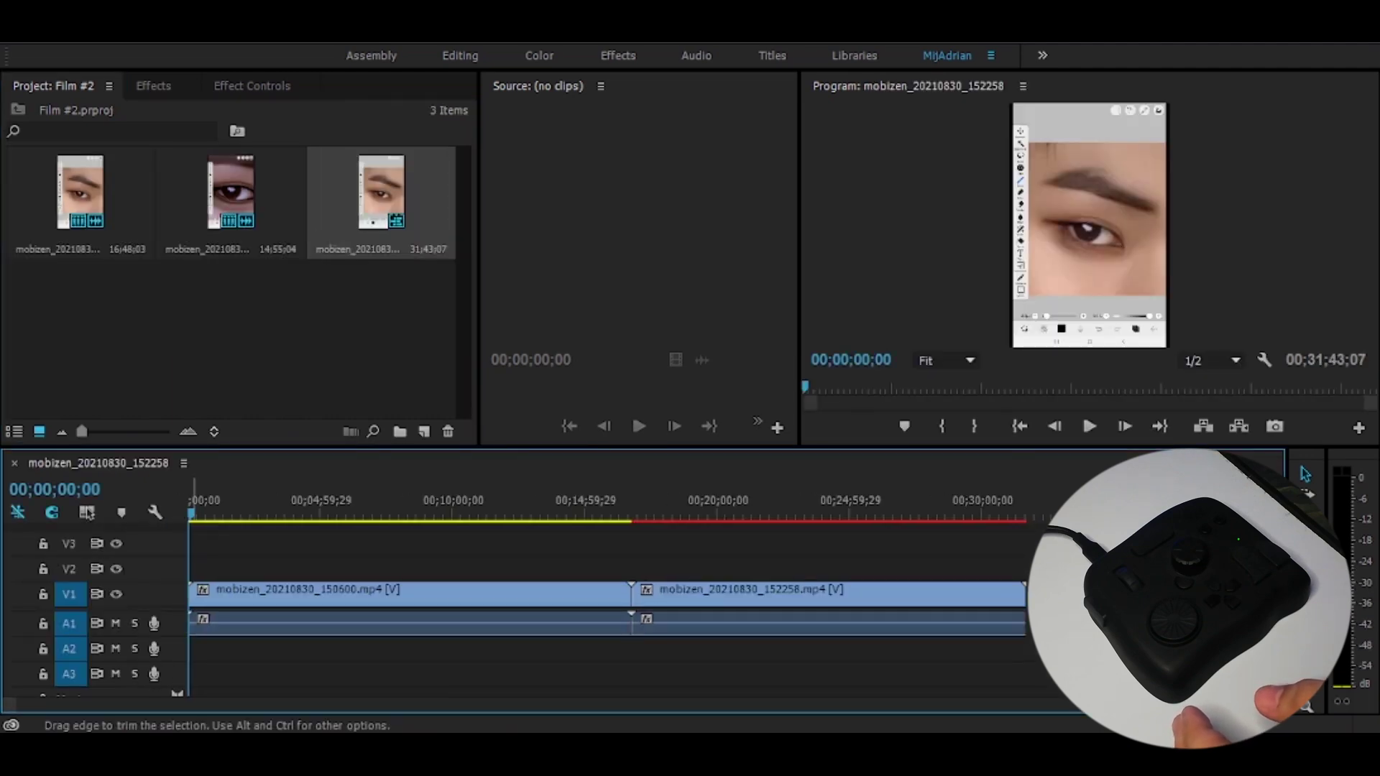
# Remove the audio of both clips from track A1, keeping only the video on V1
pyautogui.moveTo(1038, 622); pyautogui.dragTo(533, 638)
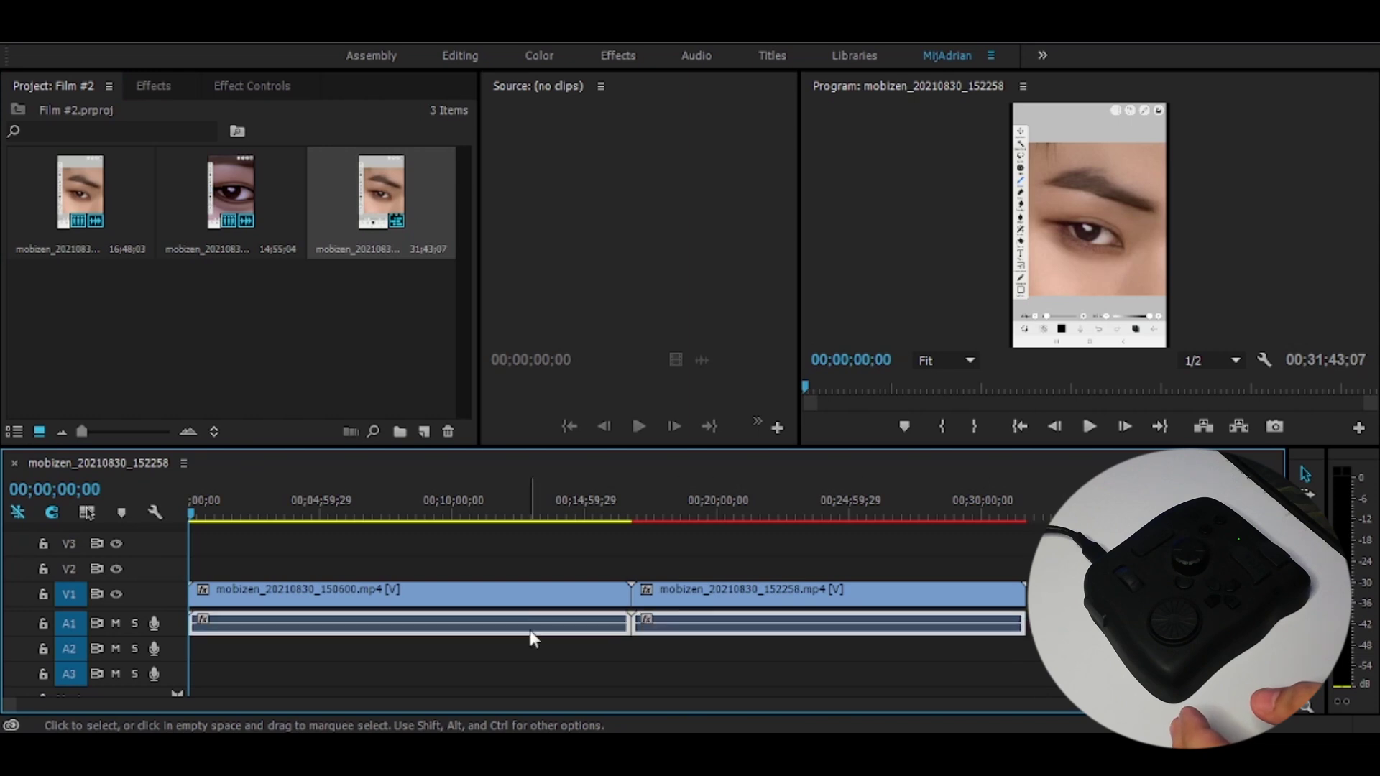
pyautogui.rightClick(530, 631)
pyautogui.press('Delete')
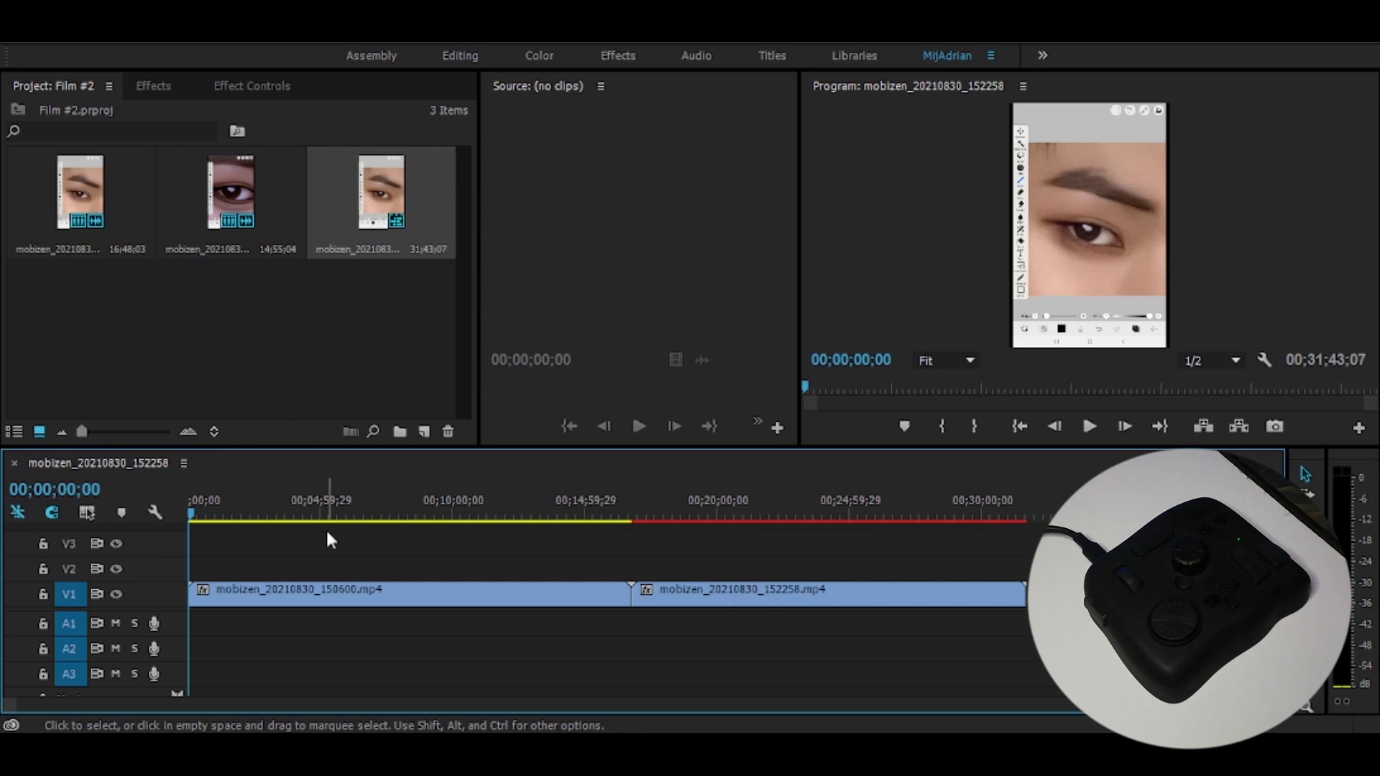
# Split the first clip and ripple-trim the unwanted footage within about its first 40 seconds
pyautogui.press('=')
pyautogui.press('=')
pyautogui.press('=')
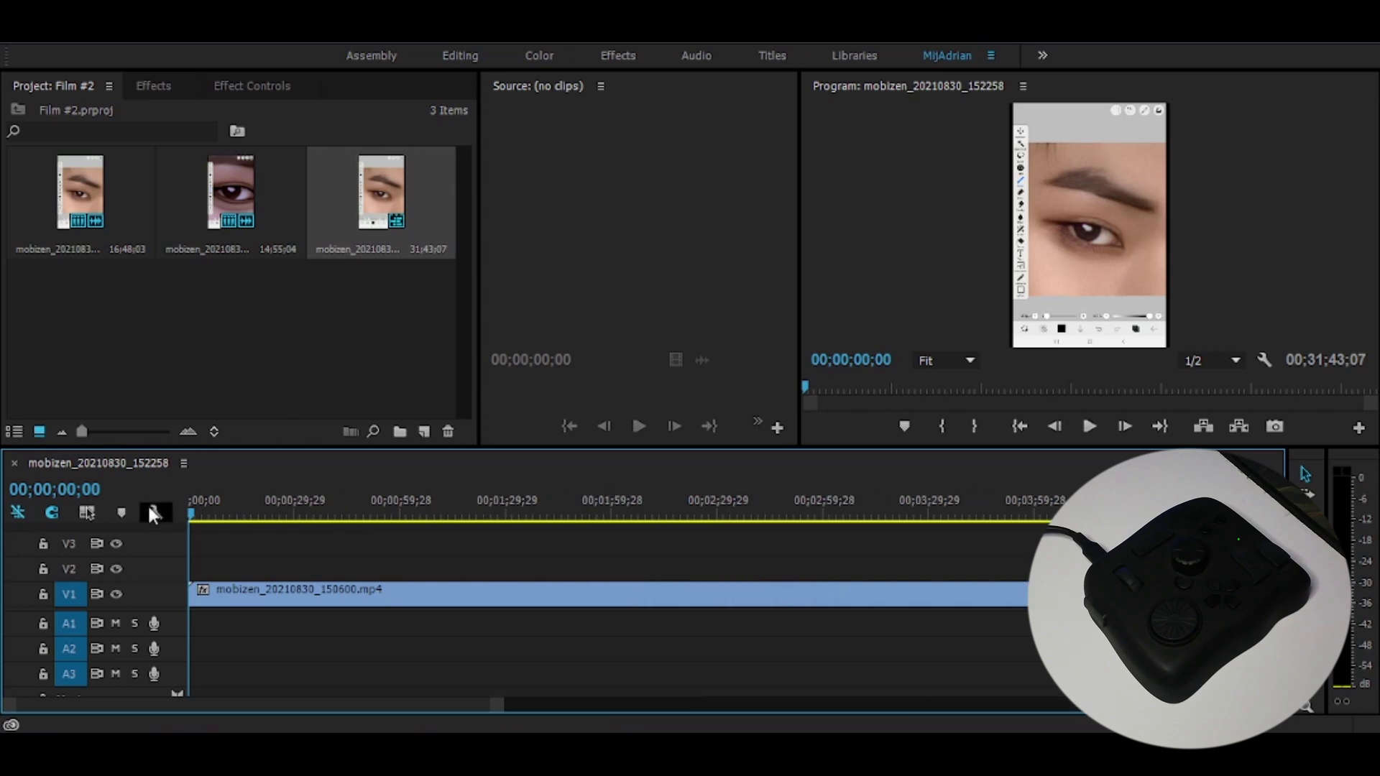
pyautogui.moveTo(191, 515); pyautogui.dragTo(271, 507)
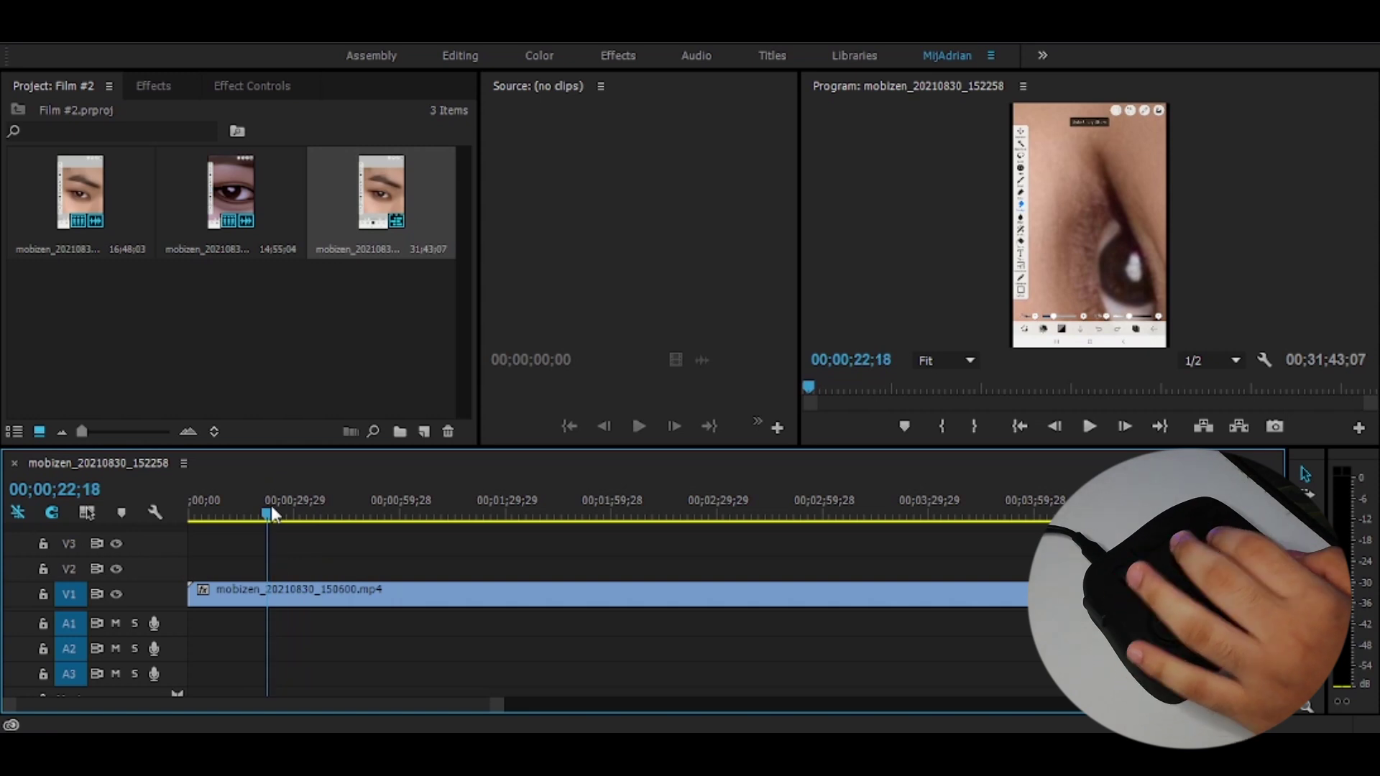
pyautogui.moveTo(271, 506); pyautogui.dragTo(325, 510)
pyautogui.hotkey('ctrl', 'k')
pyautogui.press('w')
# Split off a section of the first clip starting at about 33 seconds and set its speed to 800%
pyautogui.click(249, 514)
pyautogui.press('space')
pyautogui.hotkey('ctrl', 'k')
pyautogui.hotkey('ctrl', 'k')
pyautogui.click(359, 594)
pyautogui.hotkey('ctrl', 'r')
pyautogui.write('800')
pyautogui.press('Return')
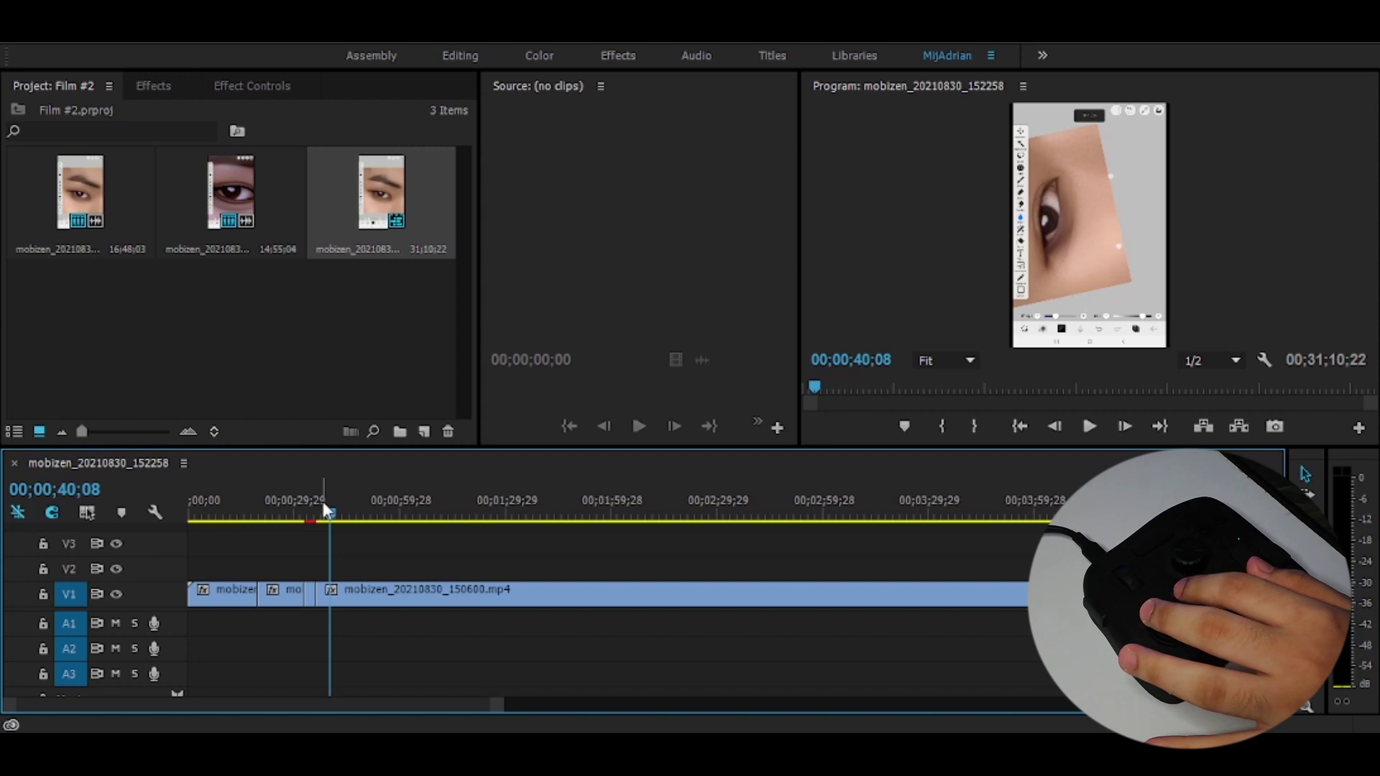
# Play and step through the footage, and split the clip at 00;00;49;04
pyautogui.press('space')
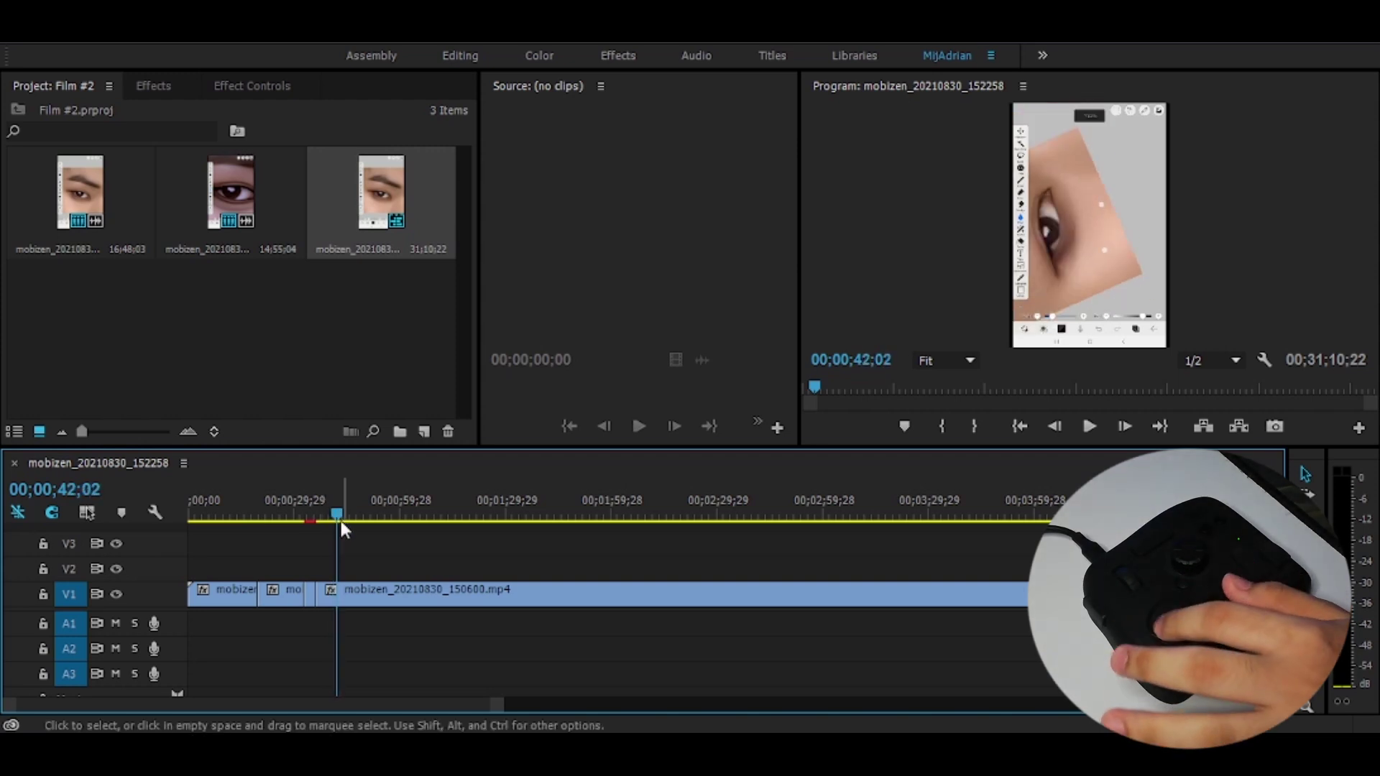
pyautogui.click(352, 513)
pyautogui.moveTo(351, 513); pyautogui.dragTo(358, 513)
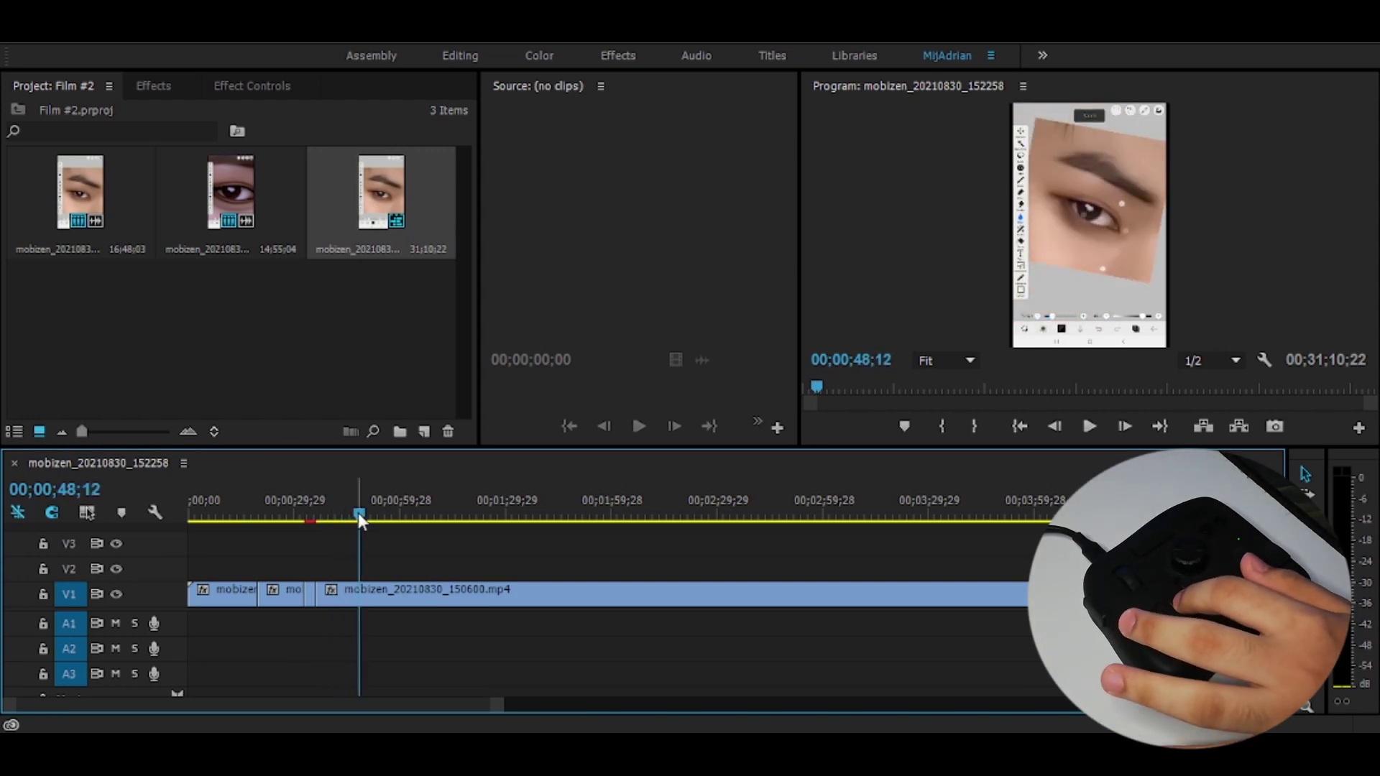
pyautogui.press('Right')
pyautogui.press('Right')
pyautogui.press('Right')
pyautogui.press('Right')
pyautogui.press('Right')
pyautogui.press('Right')
pyautogui.press('Right')
pyautogui.press('Right')
pyautogui.press('Right')
pyautogui.press('Right')
pyautogui.press('Right')
pyautogui.press('Right')
pyautogui.press('Right')
pyautogui.press('Right')
pyautogui.press('Right')
pyautogui.press('Right')
pyautogui.press('Right')
pyautogui.press('Right')
pyautogui.press('Right')
pyautogui.press('Right')
pyautogui.hotkey('ctrl', 'k')
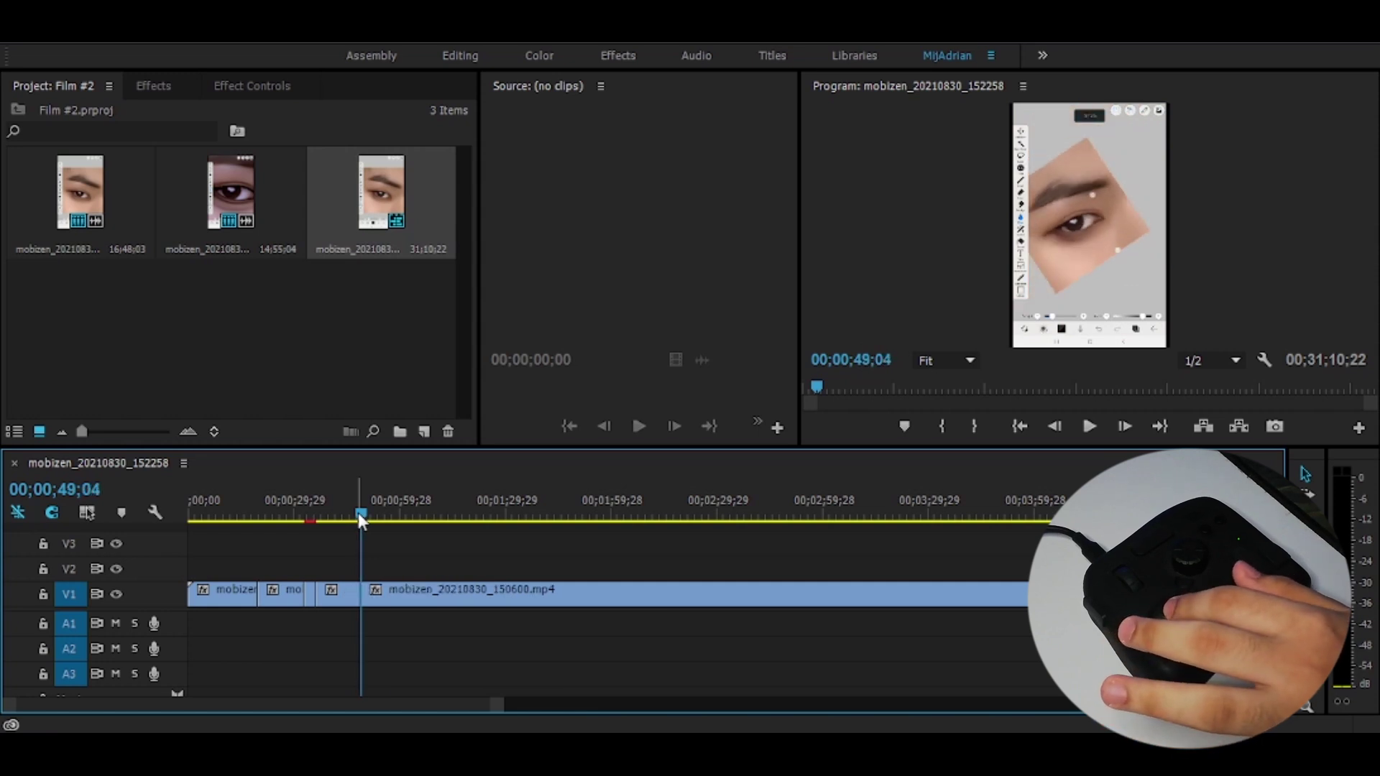
# Split off the section following the 00;00;49;04 cut and speed it up to 800%
pyautogui.press('space')
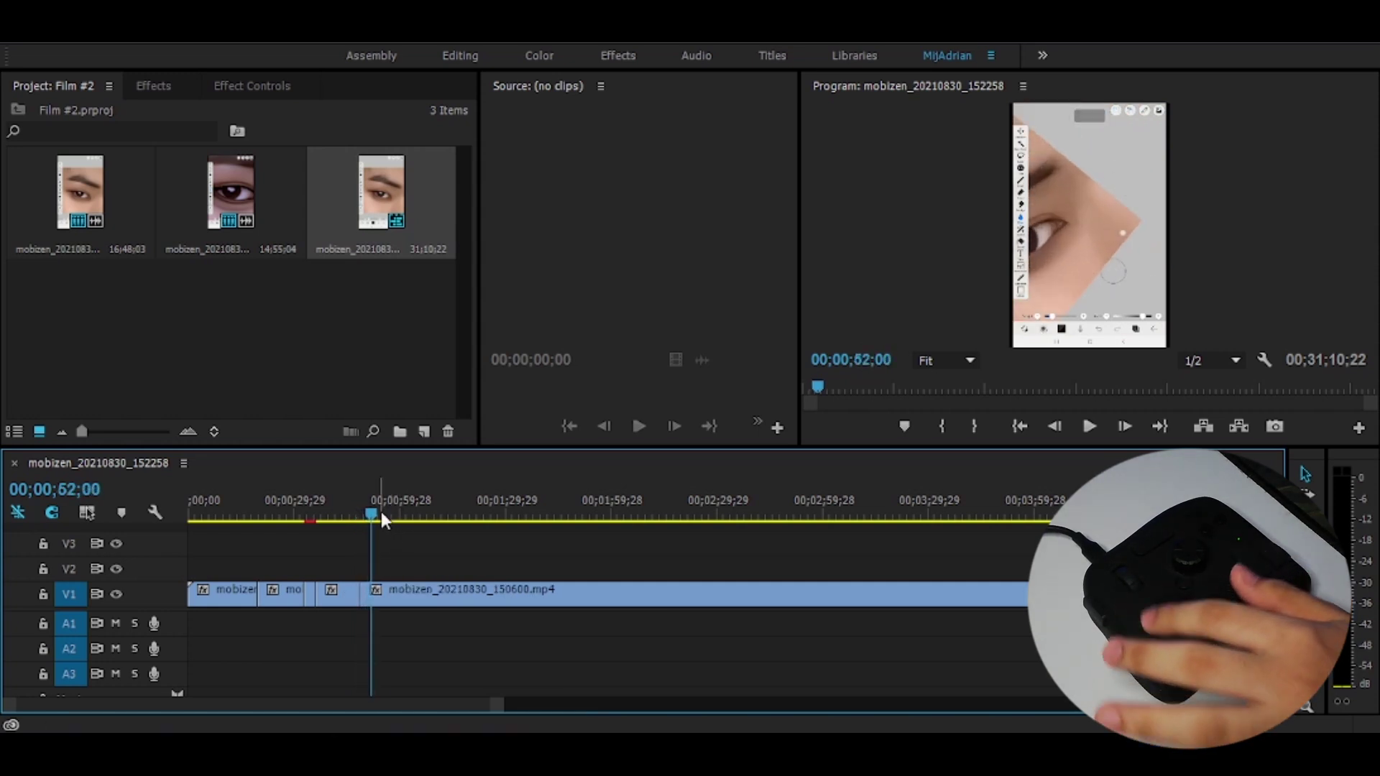
pyautogui.click(415, 513)
pyautogui.moveTo(416, 515); pyautogui.dragTo(747, 530)
pyautogui.hotkey('ctrl', 'k')
pyautogui.click(467, 586)
pyautogui.hotkey('ctrl', 'r')
pyautogui.write('800')
pyautogui.press('Return')
pyautogui.hotkey('ctrl', 'k')
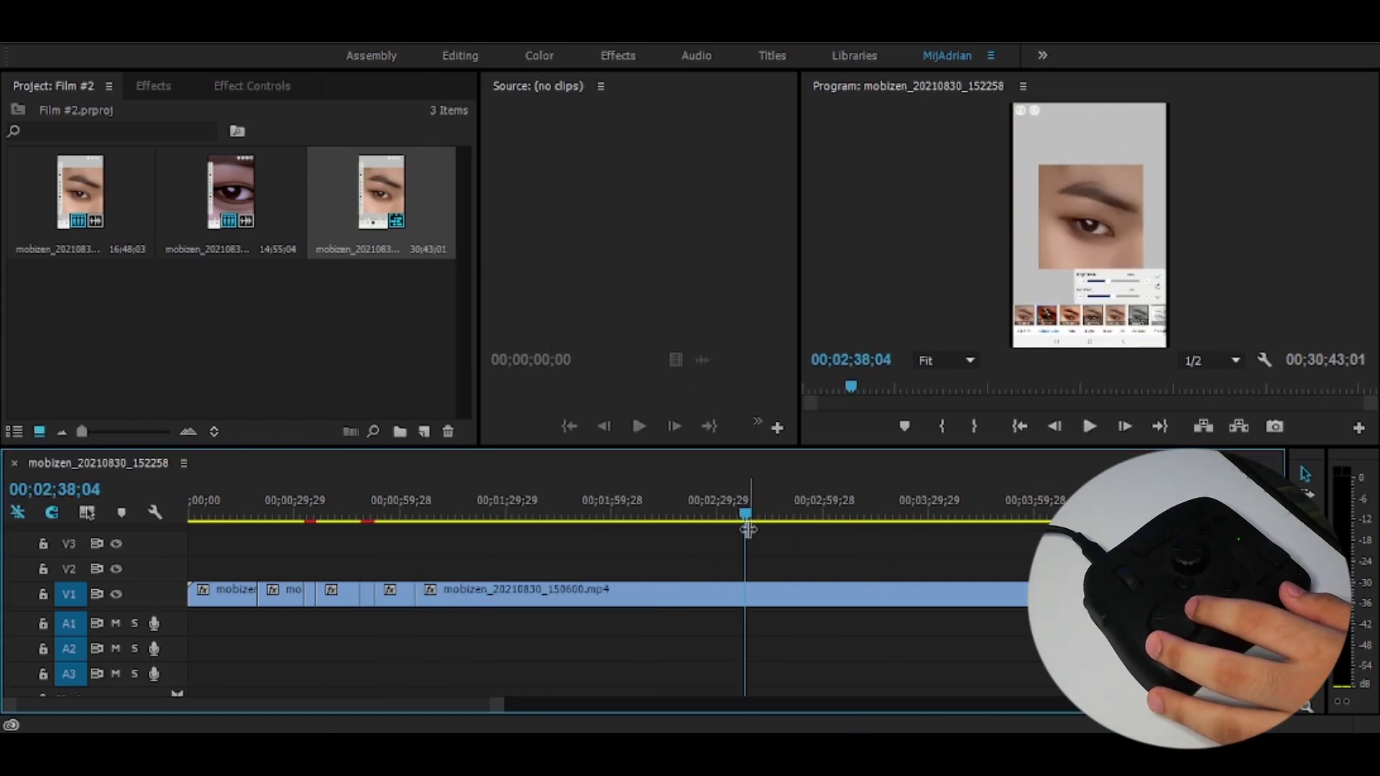
# Speed up the section ending at 00;02;38;04 to 800% and ripple-delete the gap after it
pyautogui.hotkey('ctrl', 'k')
pyautogui.click(722, 585)
pyautogui.hotkey('ctrl', 'r')
pyautogui.write('800')
pyautogui.press('Return')
pyautogui.click(722, 585)
pyautogui.press('Delete')
# Set the long section ending near 00;02;55 to 800% speed and ripple-delete the gap behind it
pyautogui.hotkey('ctrl', 'k')
pyautogui.moveTo(507, 570); pyautogui.dragTo(777, 520)
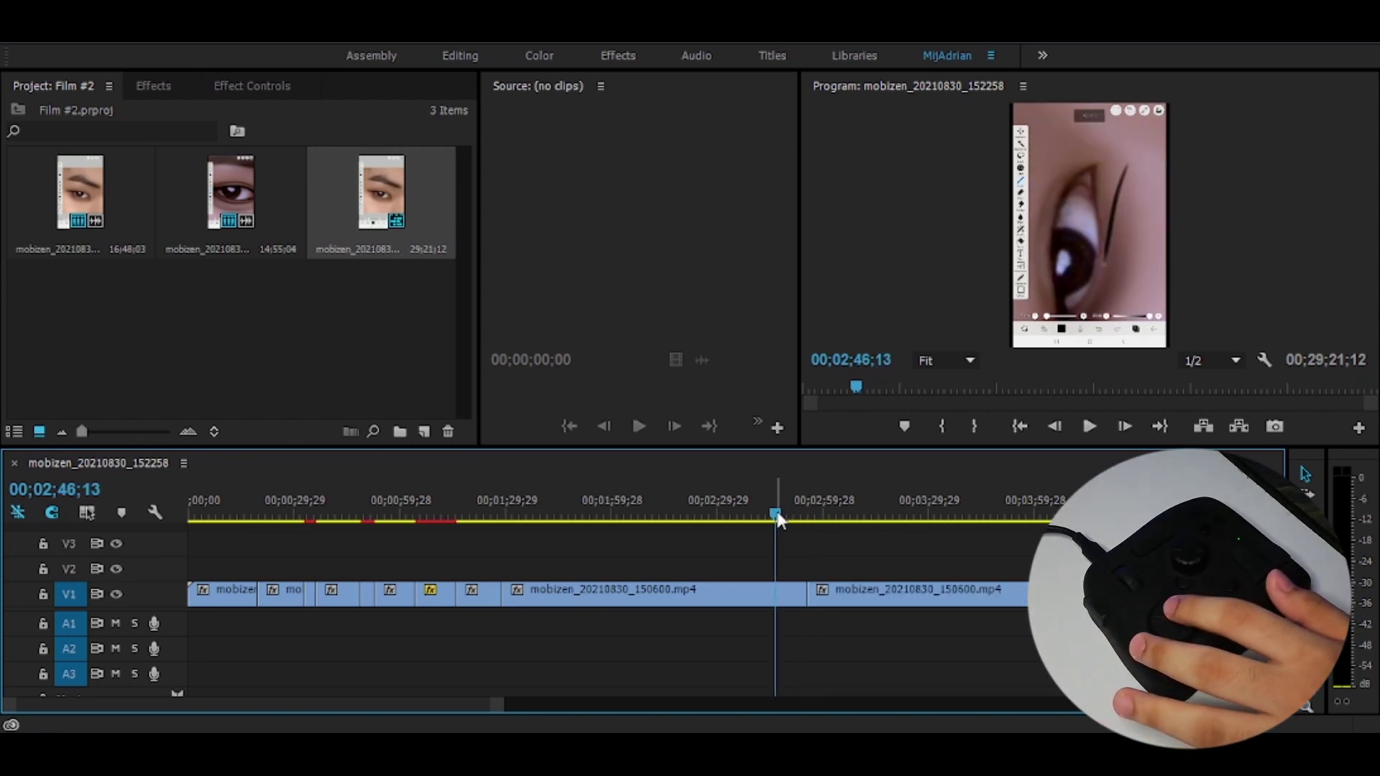
pyautogui.rightClick(717, 594)
pyautogui.click(803, 585)
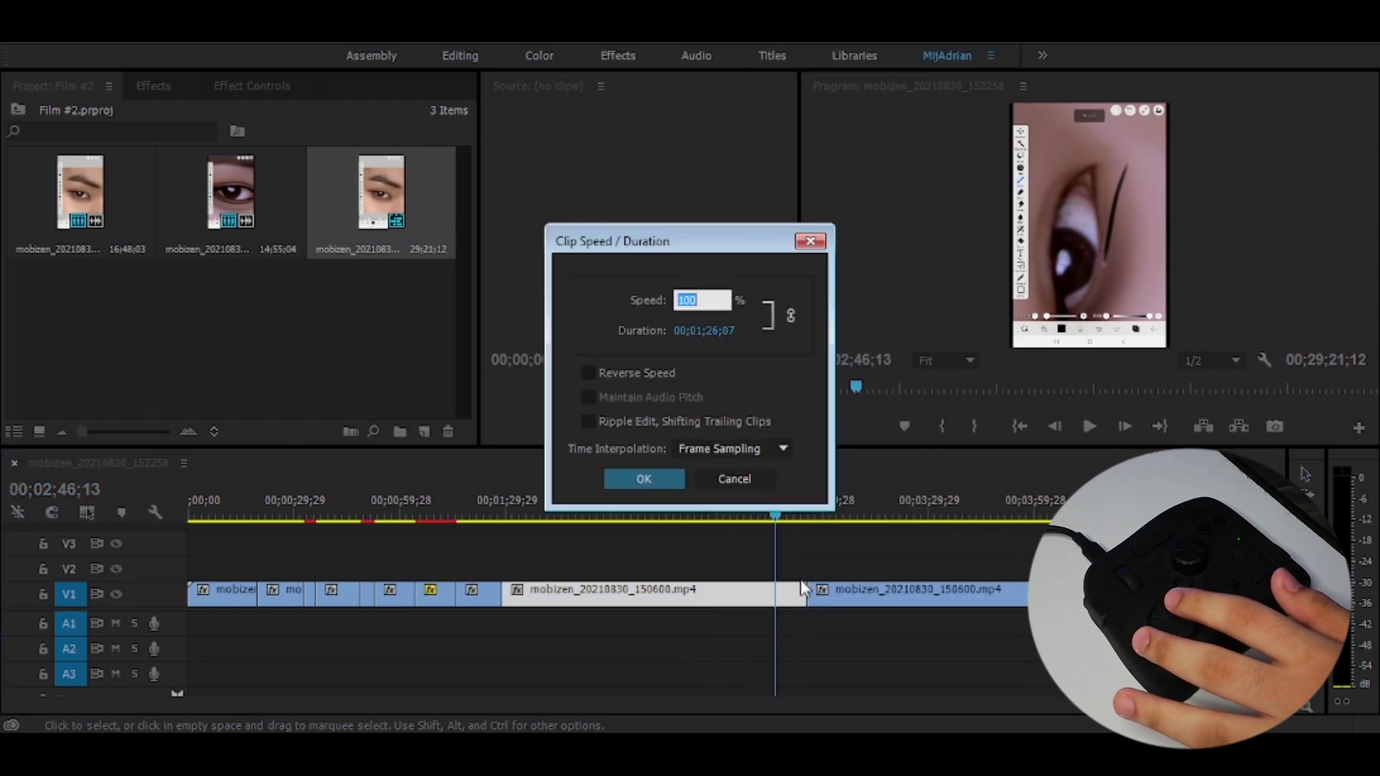
pyautogui.write('800')
pyautogui.press('Return')
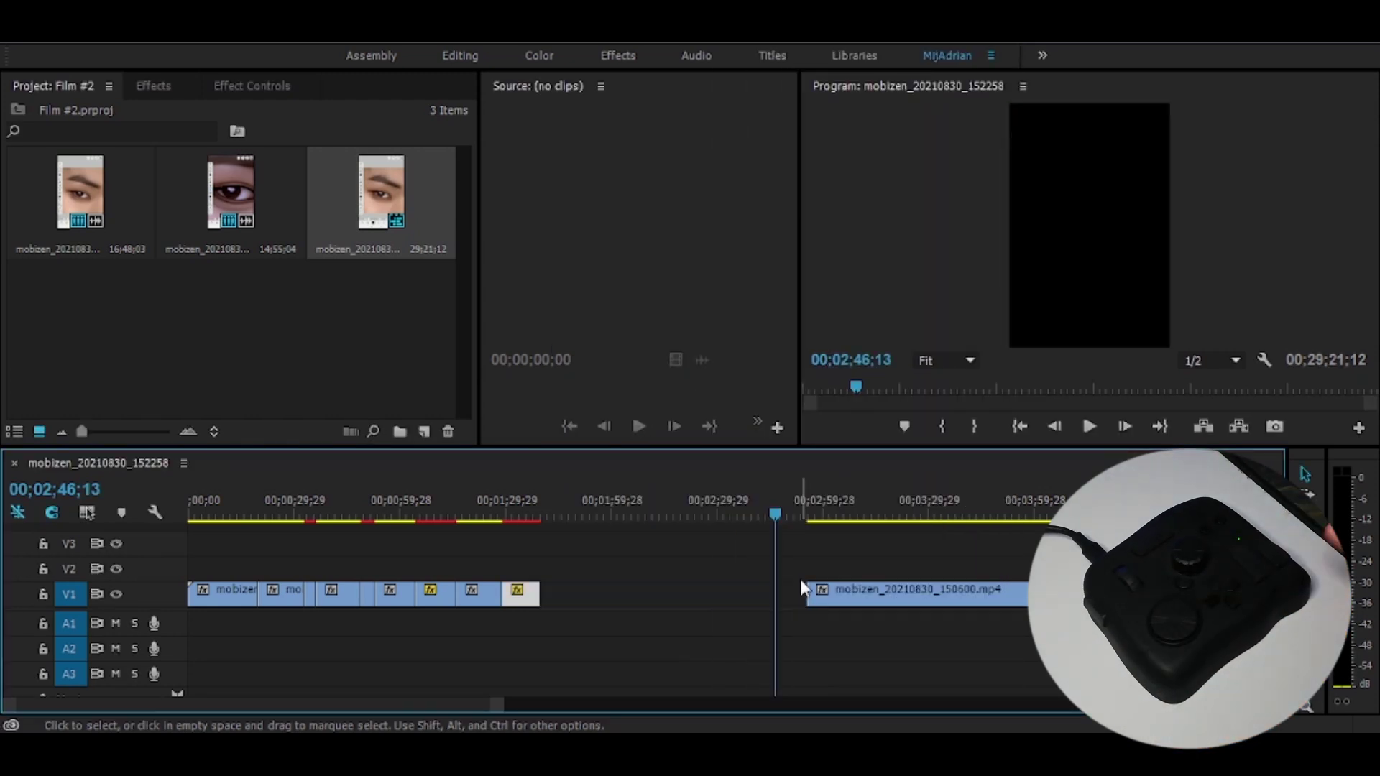
pyautogui.click(787, 590)
pyautogui.press('Delete')
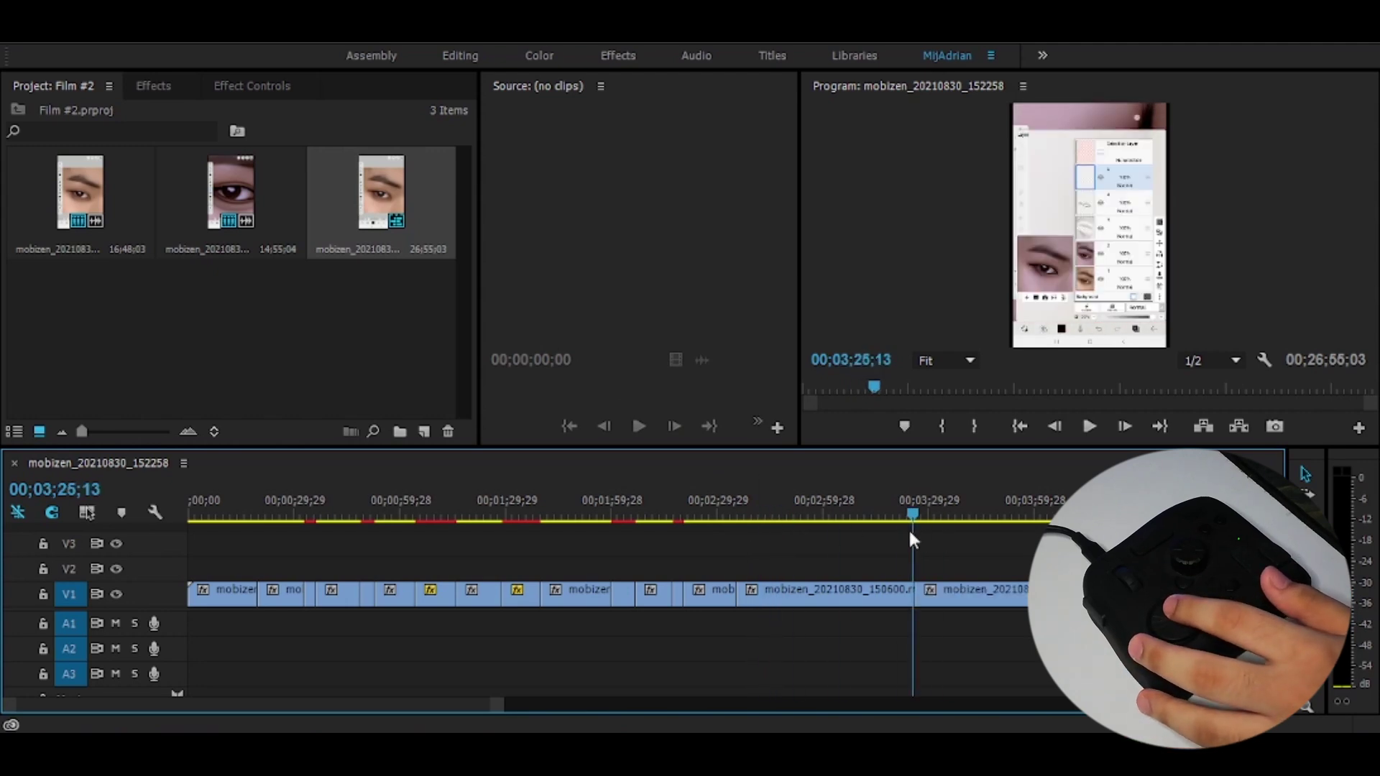
# Set the speed of the section ending at 00;03;25;13 to 800%
pyautogui.click(877, 597)
pyautogui.hotkey('ctrl', 'r')
pyautogui.write('800')
pyautogui.press('Return')
# Isolate the next section of the first clip with two cuts and set its speed to 800%
pyautogui.moveTo(826, 515); pyautogui.dragTo(795, 579)
pyautogui.hotkey('ctrl', 'k')
pyautogui.hotkey('ctrl', 'k')
pyautogui.click(808, 594)
pyautogui.hotkey('ctrl', 'r')
pyautogui.write('800')
pyautogui.moveTo(772, 519); pyautogui.dragTo(917, 512)
pyautogui.press('Return')
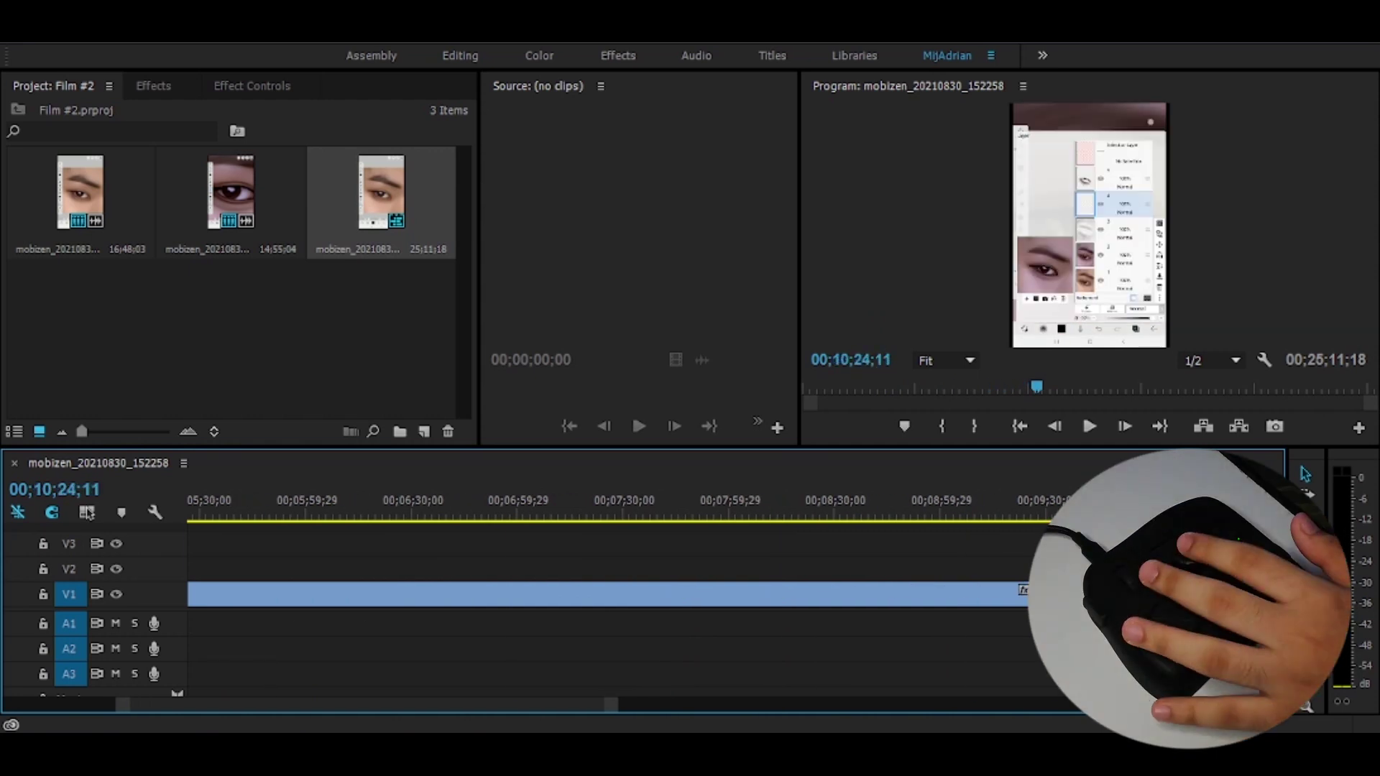
# Play and step through the footage around the ten-minute mark to examine where the first clip ends
pyautogui.press('space')
pyautogui.press('space')
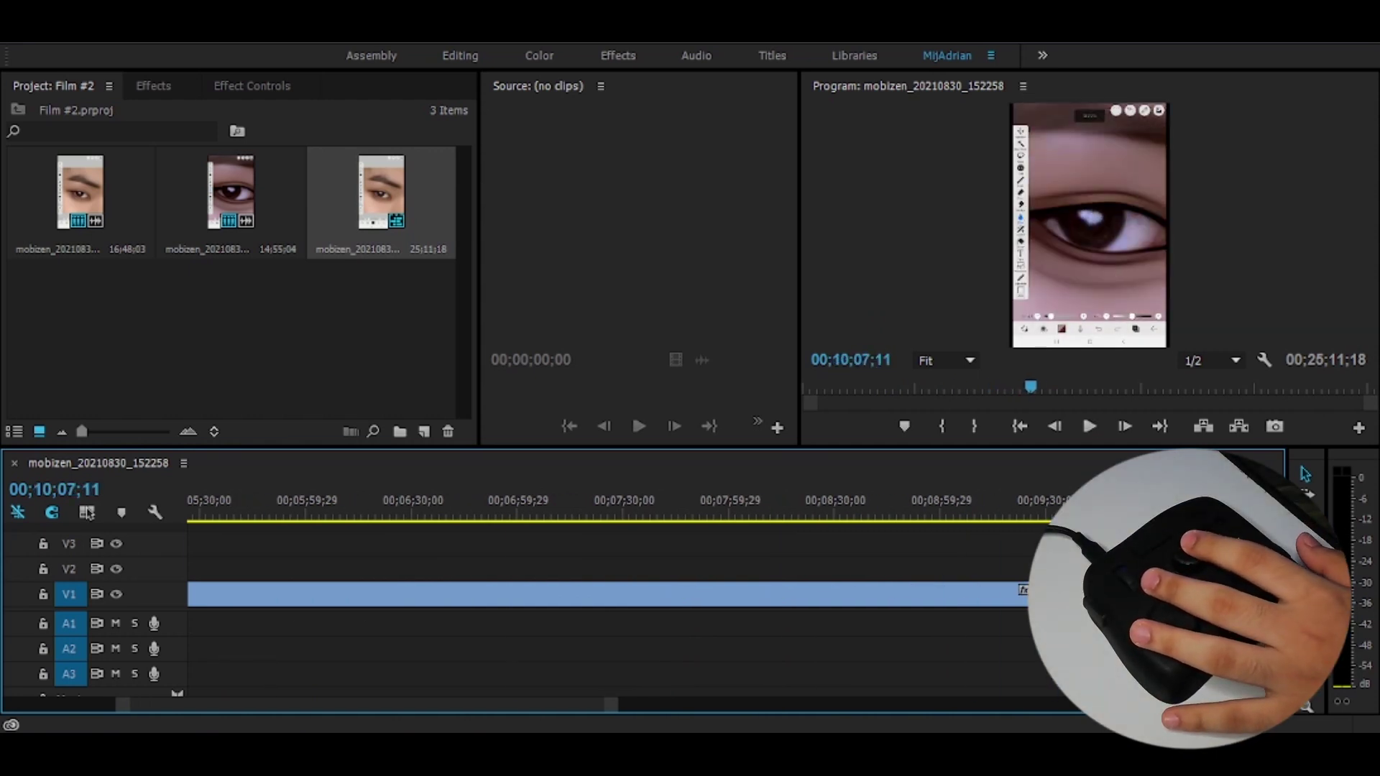
pyautogui.press('Left')
pyautogui.press('Left')
pyautogui.press('Left')
pyautogui.press('Right')
pyautogui.press('Right')
pyautogui.press('Right')
pyautogui.press('Right')
pyautogui.press('Right')
pyautogui.press('Right')
pyautogui.scroll(10, 607, 597)
pyautogui.click(624, 515)
pyautogui.press('space')
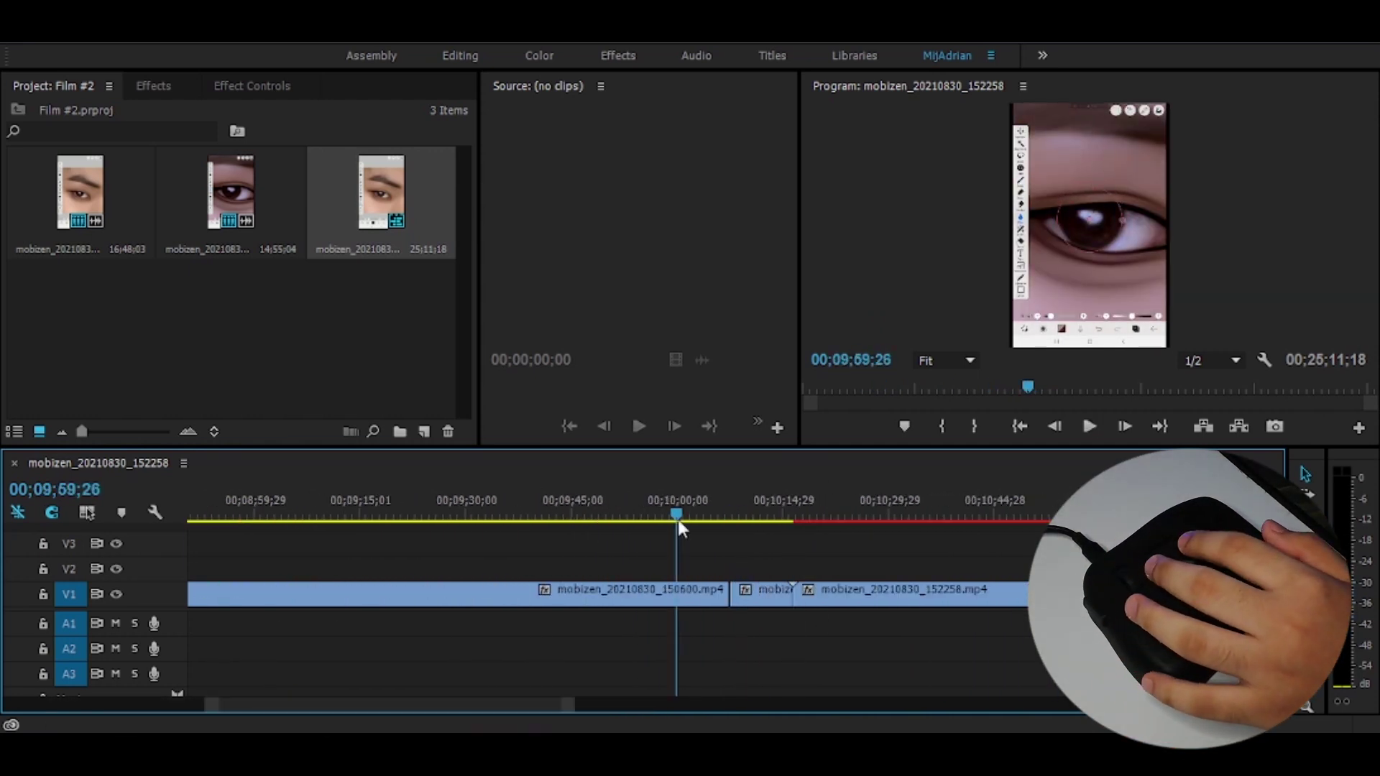
# Nest the remaining footage on V1 into its own sequence
pyautogui.rightClick(807, 593)
pyautogui.click(894, 626)
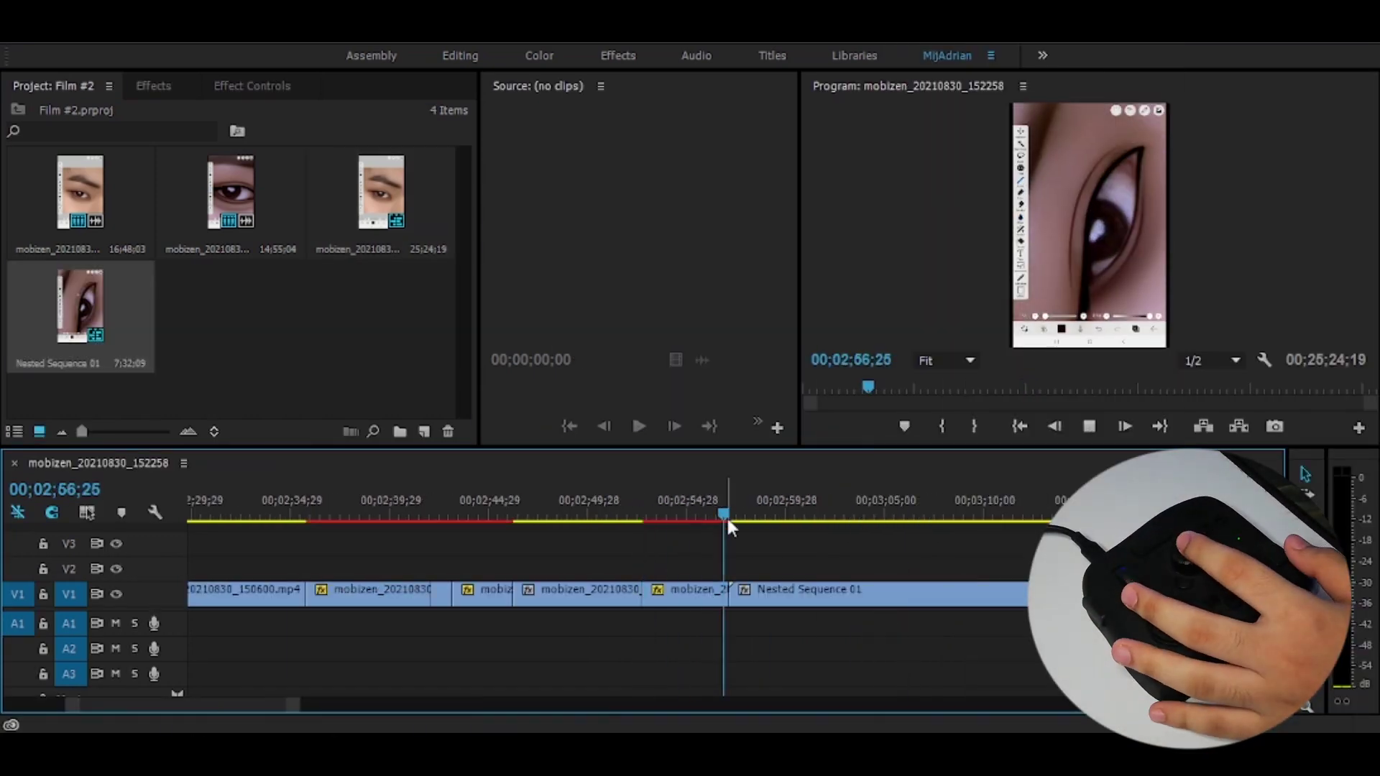
# Split the nested sequence near 00;02;59 and ripple-trim the unwanted stretches that follow, the first up to 00;03;05;20
pyautogui.hotkey('ctrl', 'k')
pyautogui.click(901, 510)
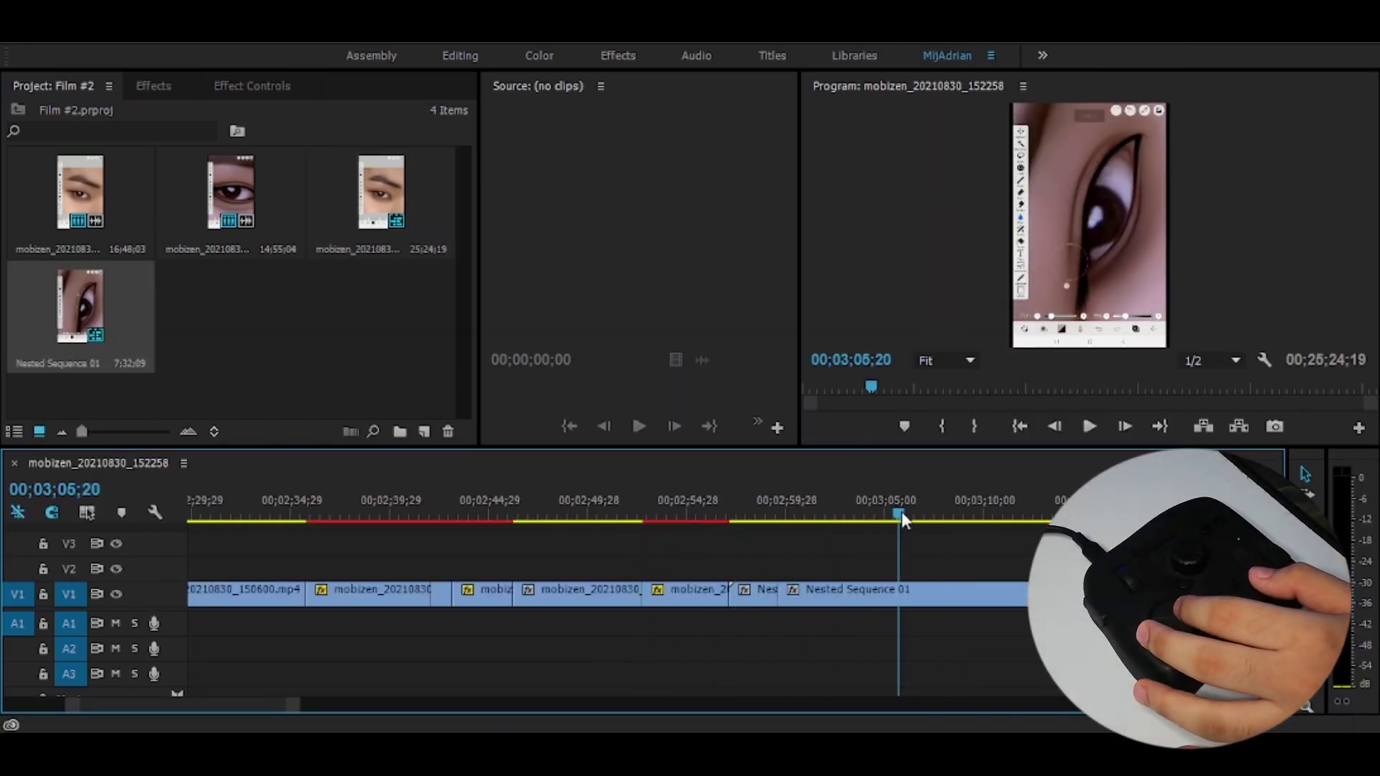
pyautogui.press('q')
pyautogui.click(856, 515)
pyautogui.scroll(-3, 805, 525)
pyautogui.click(749, 519)
pyautogui.press('q')
pyautogui.click(802, 520)
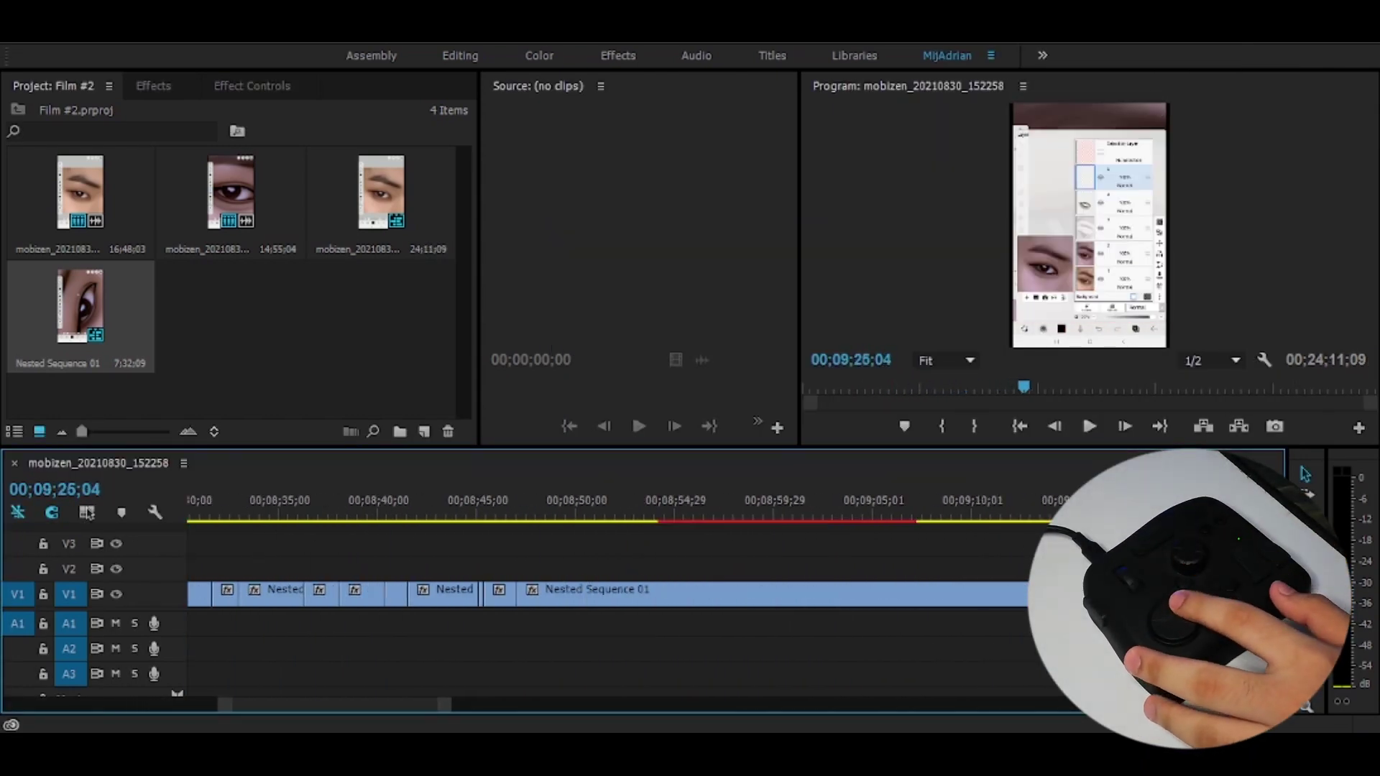
# Split the nested sequence at 00;08;54;01
pyautogui.click(649, 512)
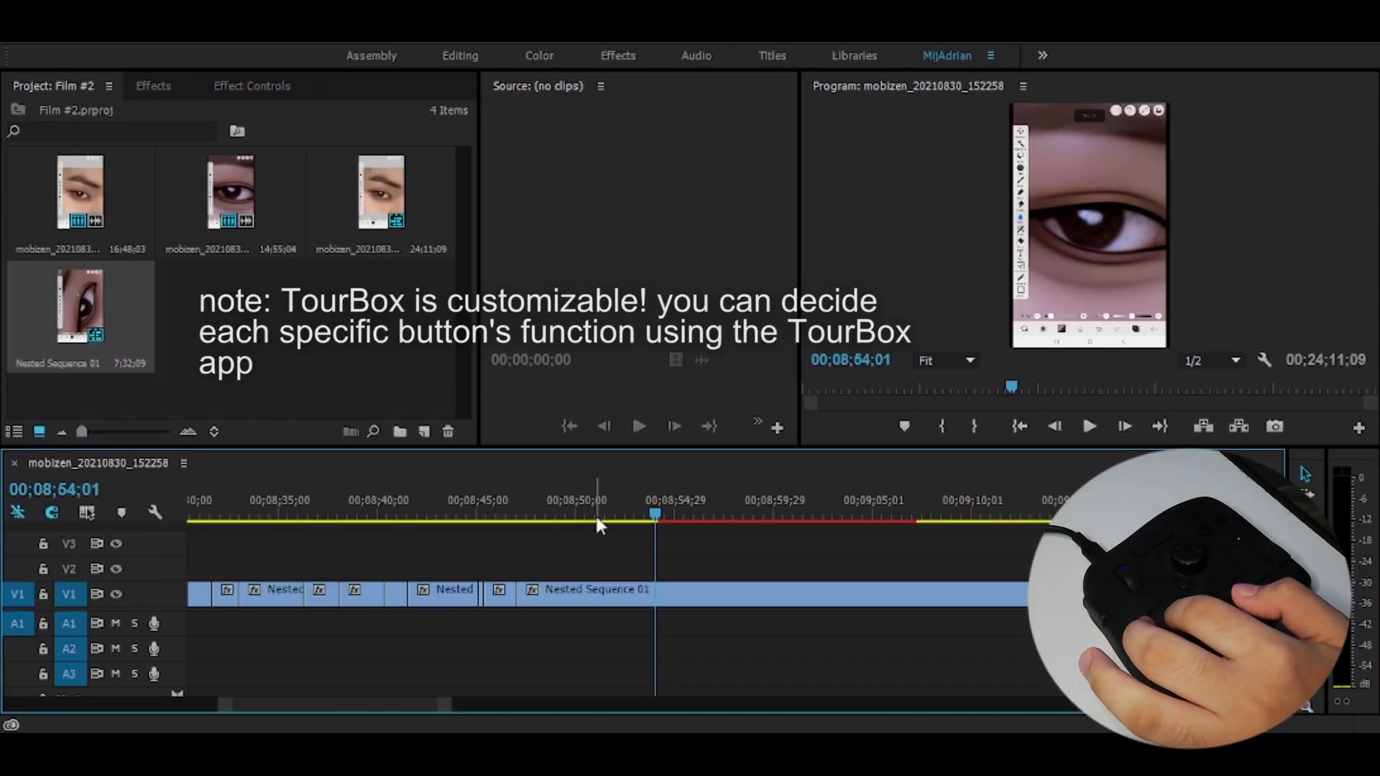
pyautogui.hotkey('ctrl', 'k')
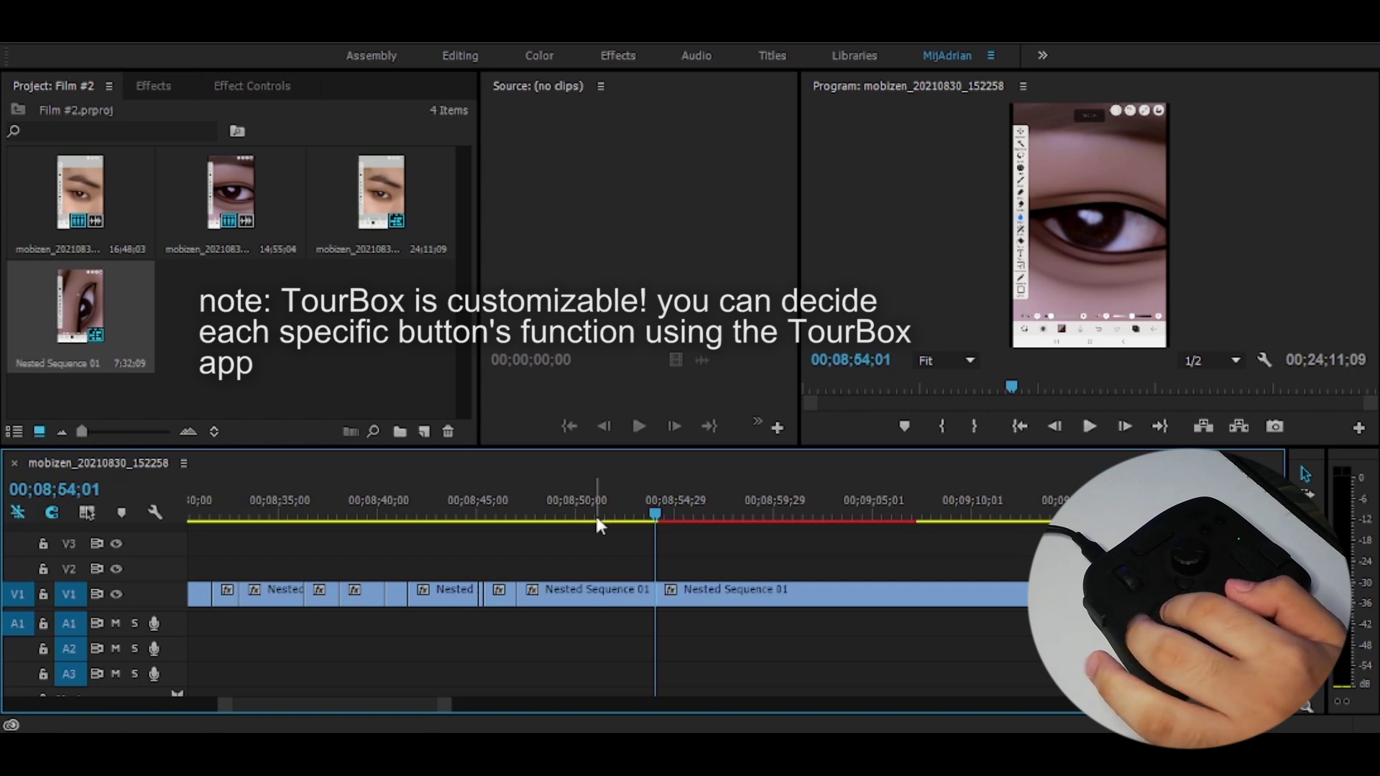
# Play onward from the new cut and step back and forth through the frames around 00;09;07 to examine the footage
pyautogui.press('space')
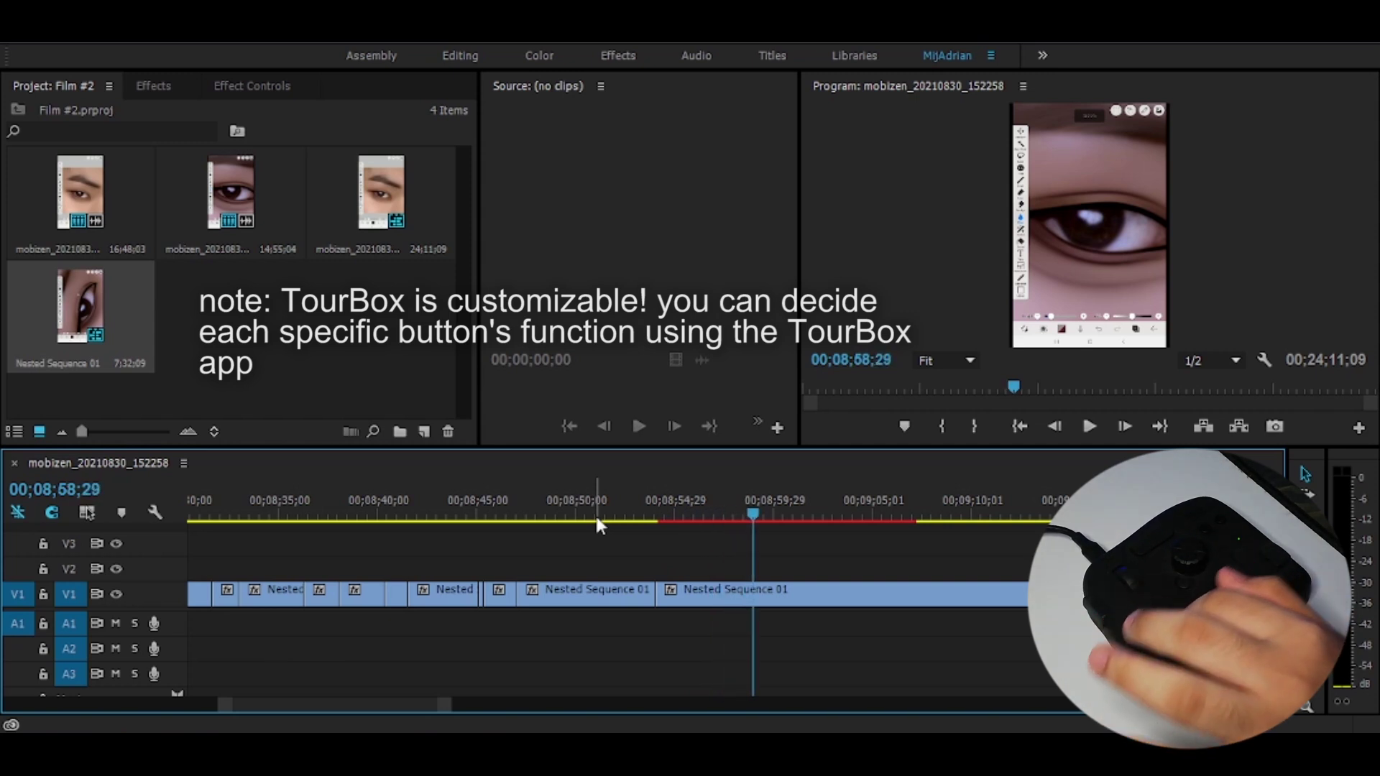
pyautogui.press('Right')
pyautogui.press('Right')
pyautogui.press('Right')
pyautogui.press('Right')
pyautogui.press('Right')
pyautogui.press('Right')
pyautogui.press('Right')
pyautogui.press('Right')
pyautogui.press('Right')
pyautogui.press('Right')
pyautogui.press('Right')
pyautogui.press('Right')
pyautogui.press('Right')
pyautogui.press('Right')
pyautogui.press('Right')
pyautogui.press('Right')
pyautogui.press('Right')
pyautogui.press('Right')
pyautogui.press('Right')
pyautogui.press('Right')
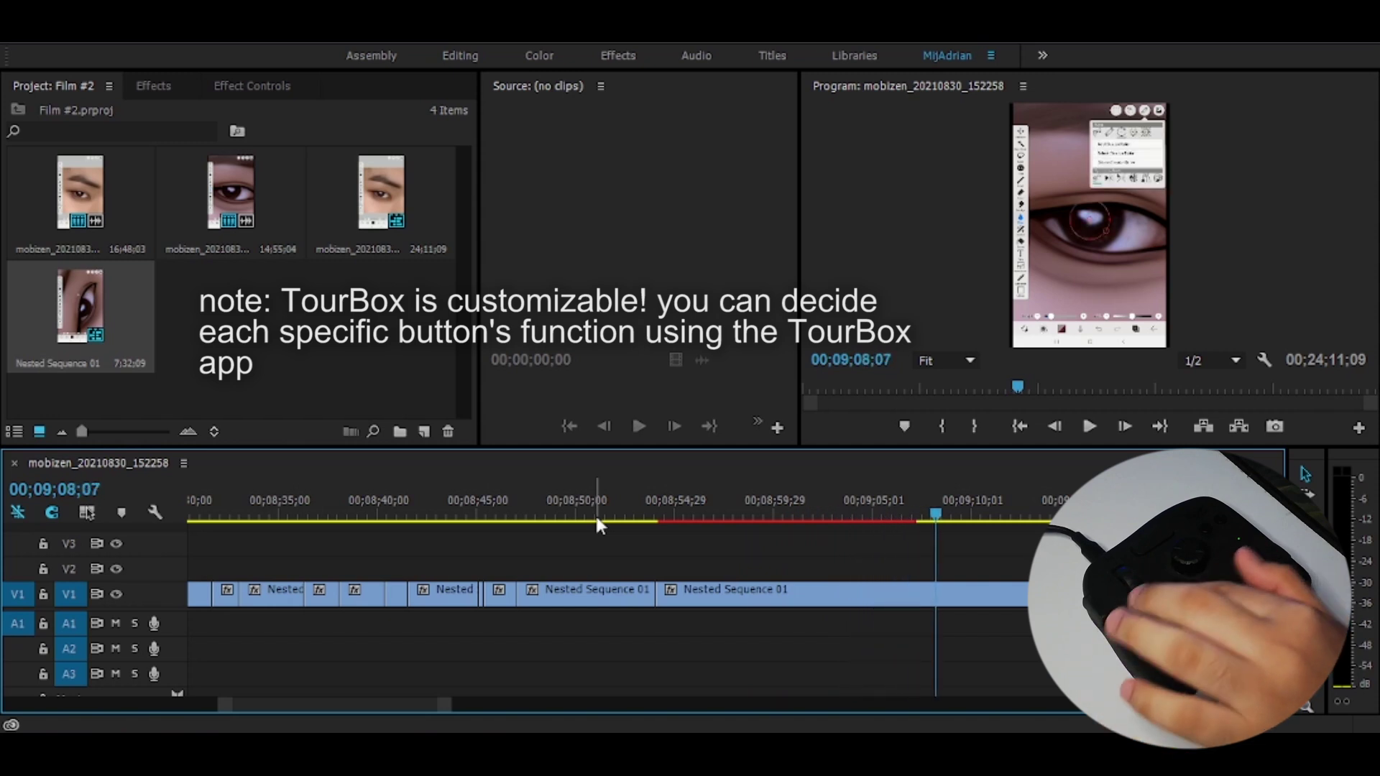
pyautogui.press('Left')
pyautogui.press('Left')
pyautogui.press('Left')
pyautogui.press('Left')
pyautogui.press('Left')
pyautogui.press('Left')
pyautogui.press('Left')
pyautogui.press('Left')
pyautogui.press('Left')
pyautogui.press('Left')
pyautogui.press('Left')
pyautogui.press('Left')
pyautogui.press('Left')
pyautogui.press('Left')
pyautogui.press('Left')
pyautogui.press('Left')
pyautogui.press('Left')
pyautogui.press('Left')
pyautogui.press('Left')
pyautogui.press('Left')
pyautogui.press('Right')
pyautogui.press('Right')
pyautogui.press('Right')
pyautogui.press('Right')
pyautogui.press('Right')
pyautogui.press('Right')
pyautogui.press('Right')
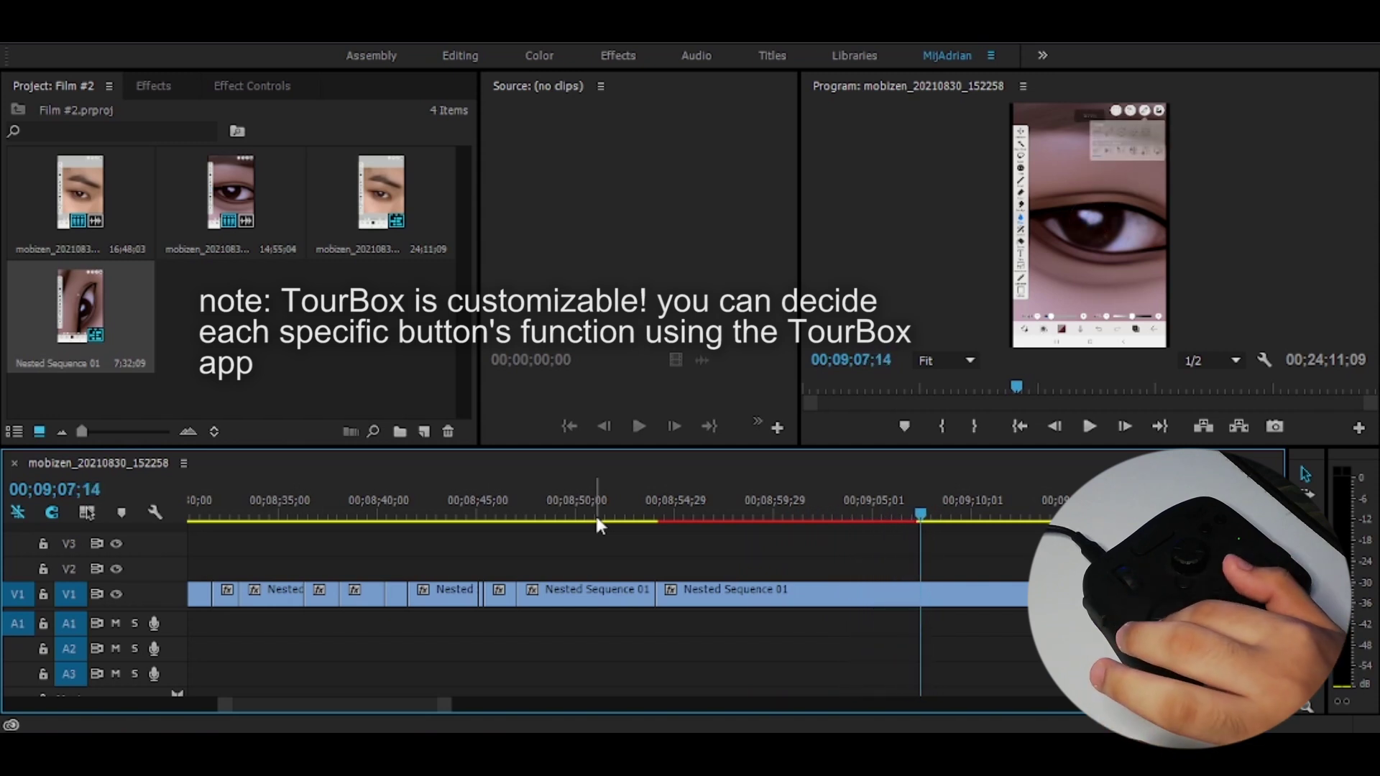
# Ripple-trim Nested Sequence 01 from the cut at 00;08;54;01 up to 00;09;07;09
pyautogui.press('Left')
pyautogui.press('Left')
pyautogui.press('Left')
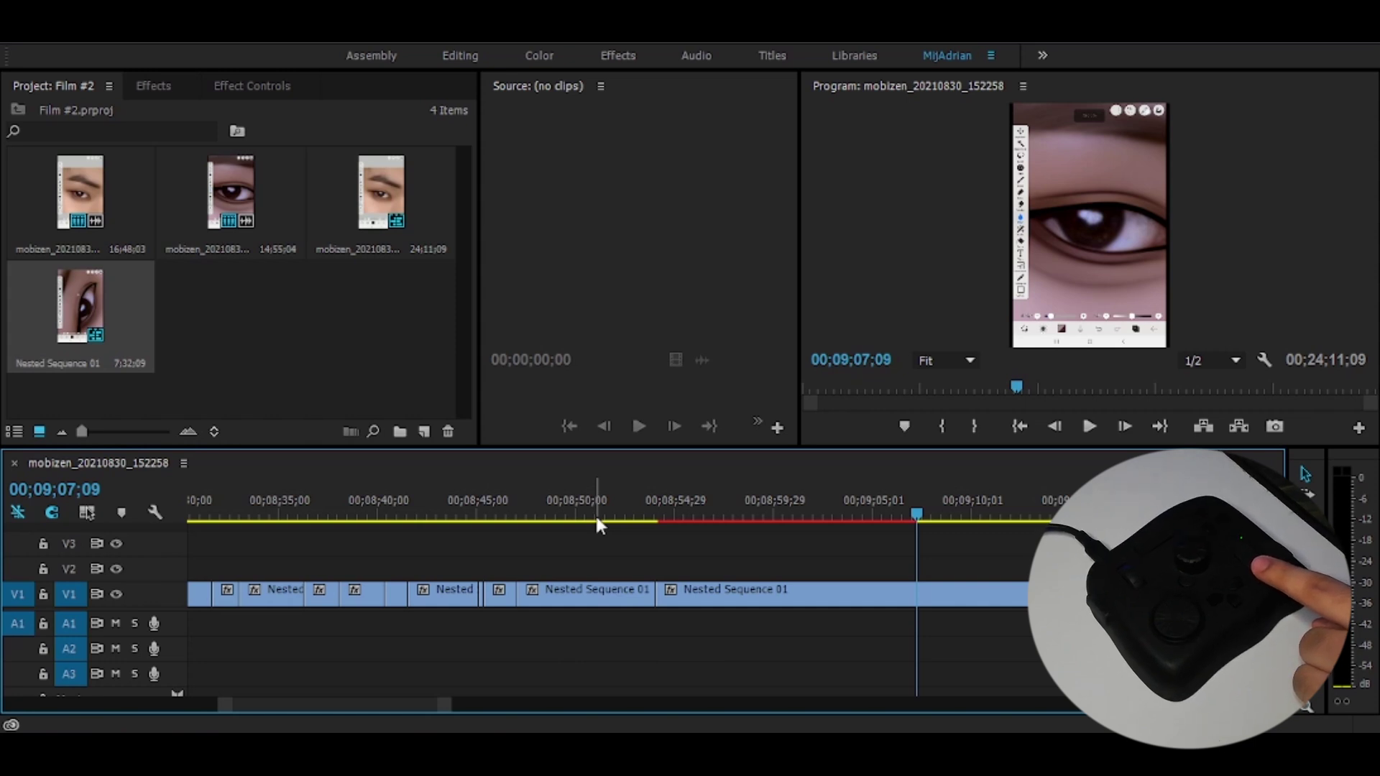
pyautogui.press('q')
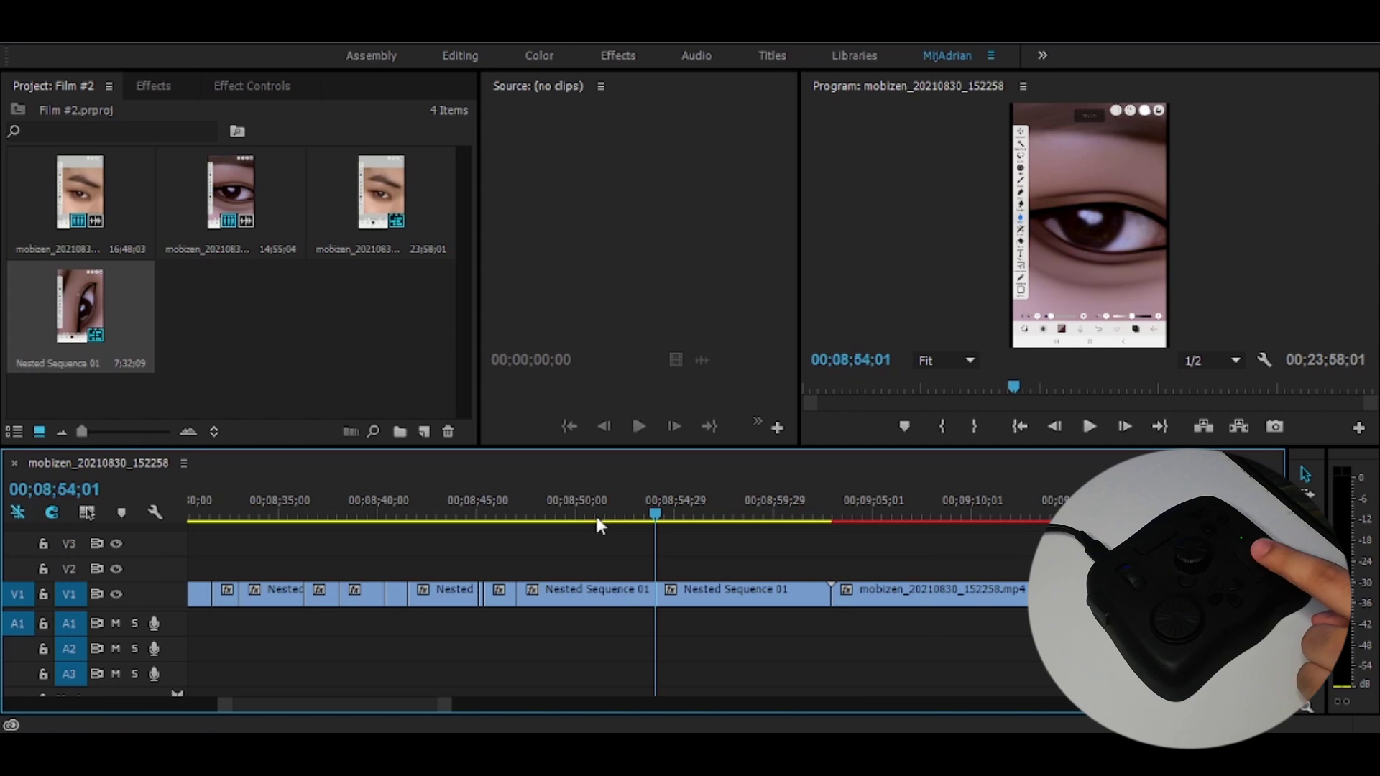
# Split the mobizen_20210830_152258.mp4 footage after the nested clips and ripple-delete the unwanted stretch starting at about 00;09;05
pyautogui.moveTo(596, 518); pyautogui.dragTo(584, 516)
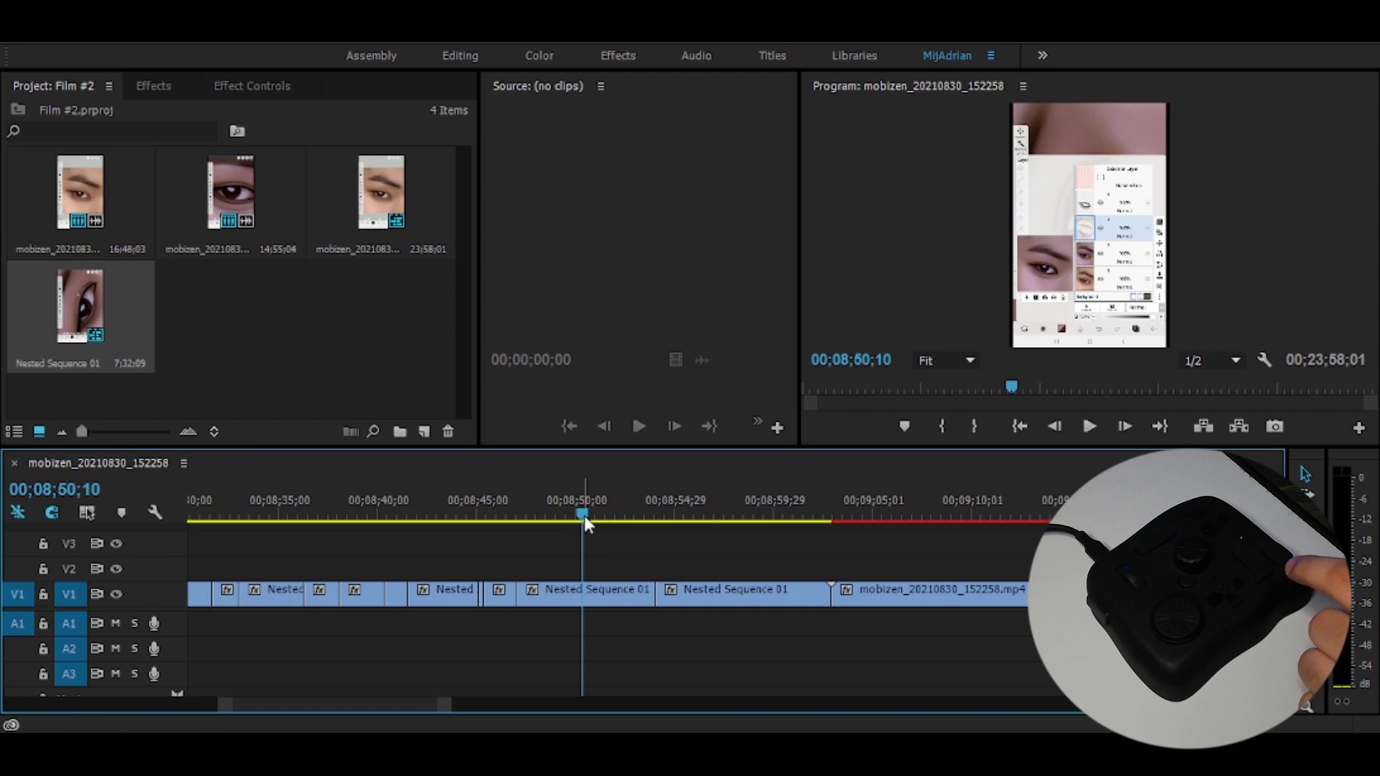
pyautogui.scroll(-2, 585, 515)
pyautogui.click(689, 512)
pyautogui.hotkey('ctrl', 'k')
pyautogui.press('d')
pyautogui.press('Down')
pyautogui.press('Down')
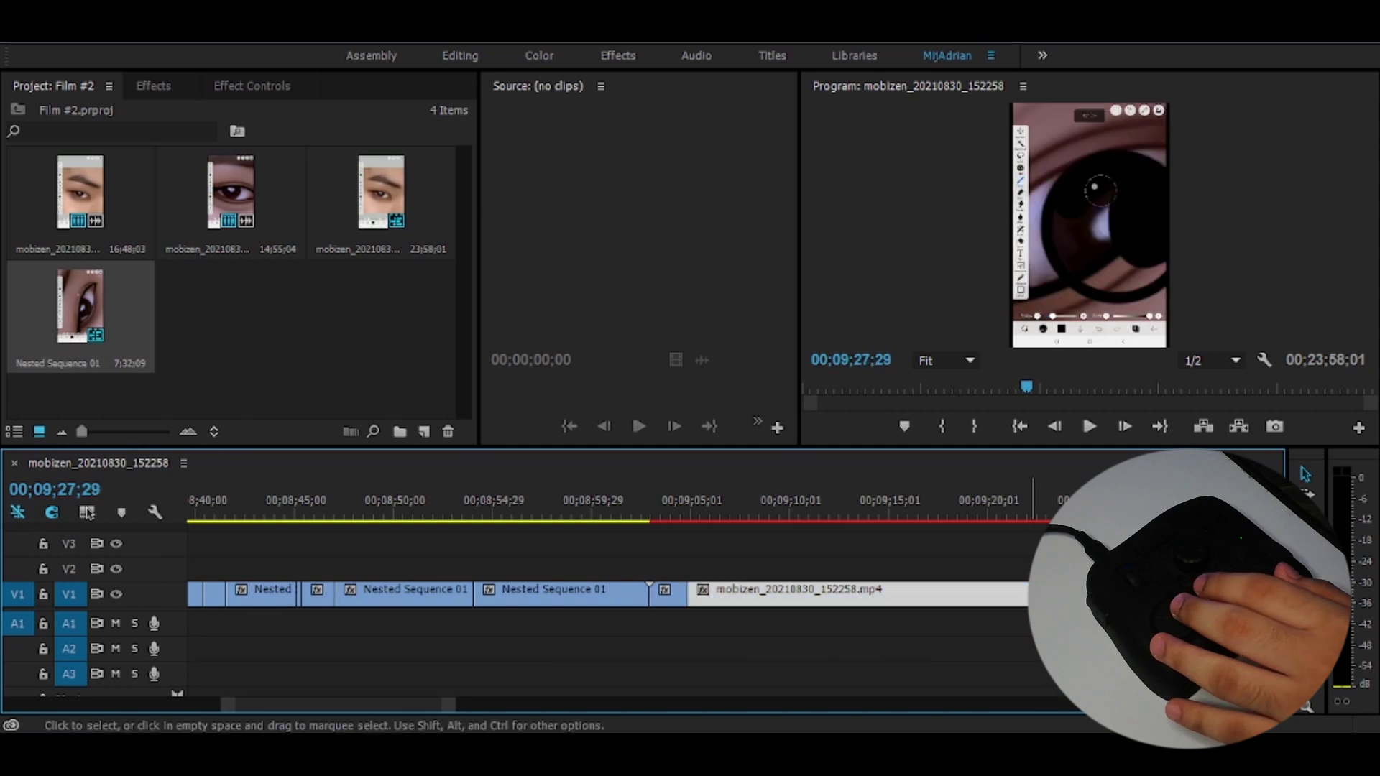
pyautogui.hotkey('shift', 'Delete')
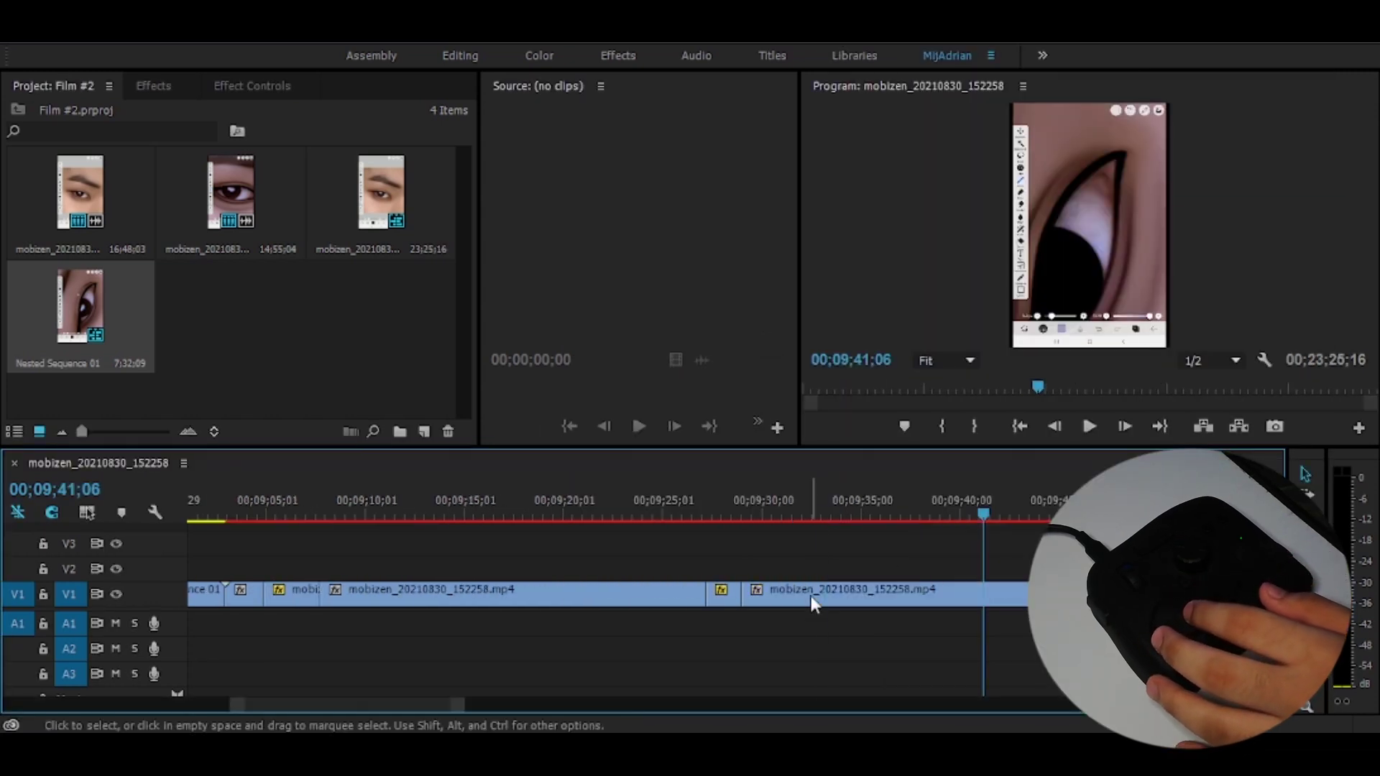
# Cut another unwanted stretch out of the mobizen_20210830_152258.mp4 footage before about 00;09;46 and scrub through the footage that follows
pyautogui.click(1035, 514)
pyautogui.moveTo(1035, 514); pyautogui.dragTo(1001, 518)
pyautogui.scroll(-2, 1013, 516)
pyautogui.rightClick(964, 596)
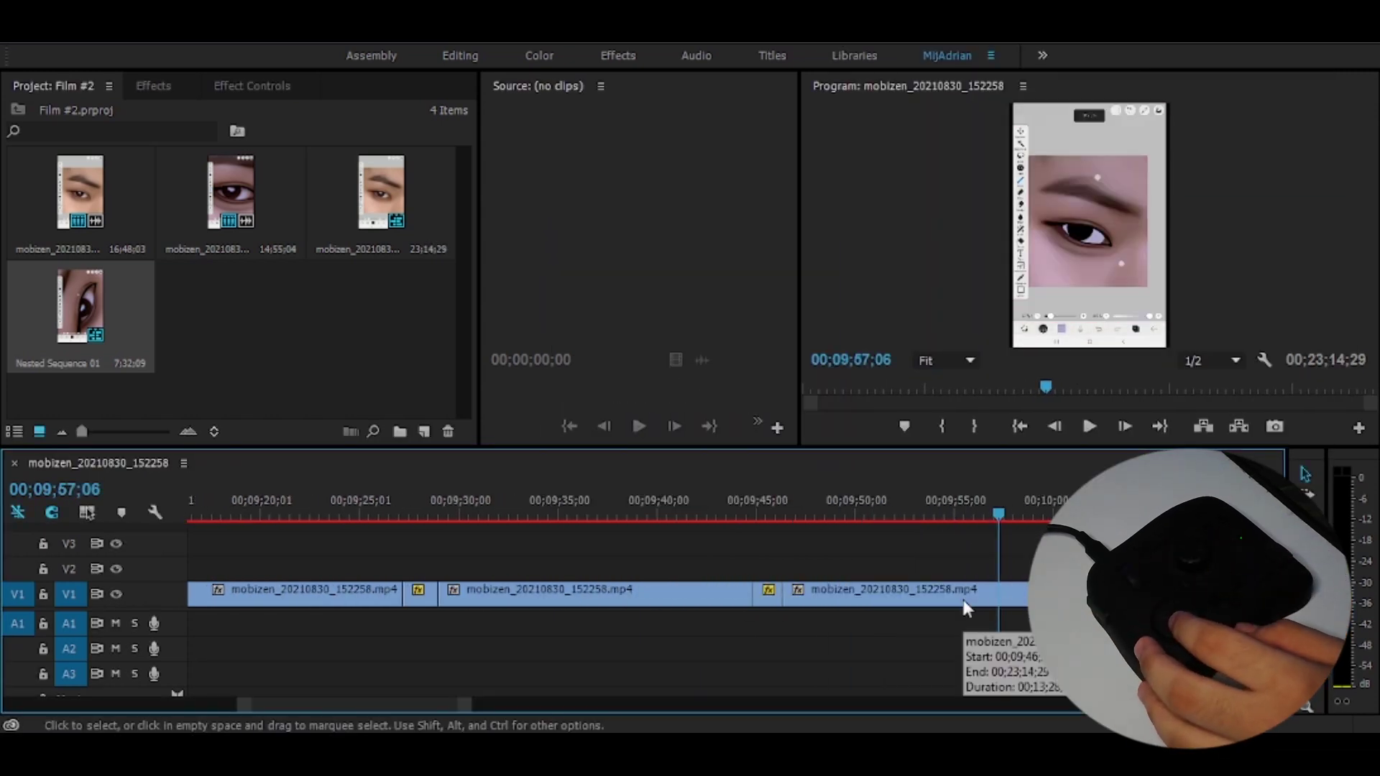
pyautogui.scroll(-4, 1001, 515)
pyautogui.moveTo(1001, 514); pyautogui.dragTo(766, 519)
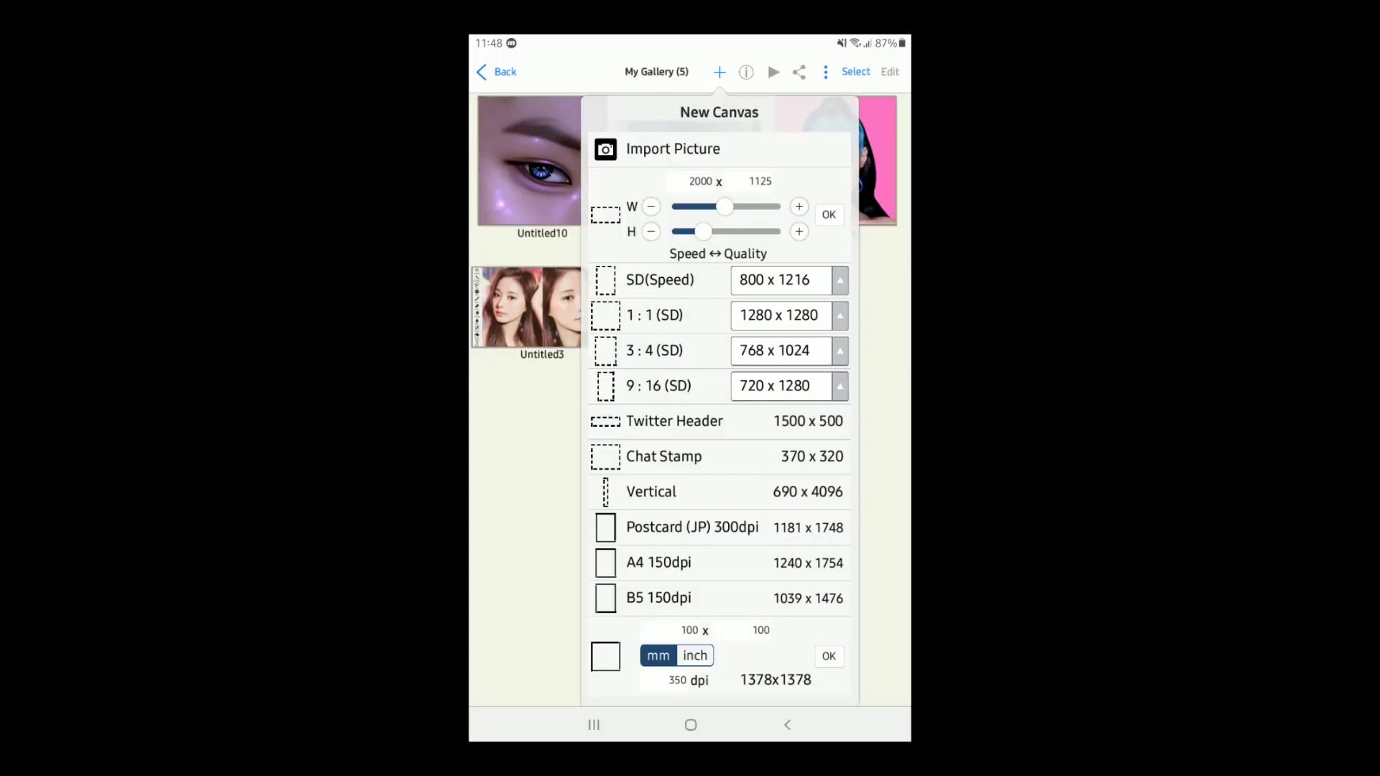
# Switch to the mobile painting app and create a new 2000 x 1125 canvas
pyautogui.click(829, 214)
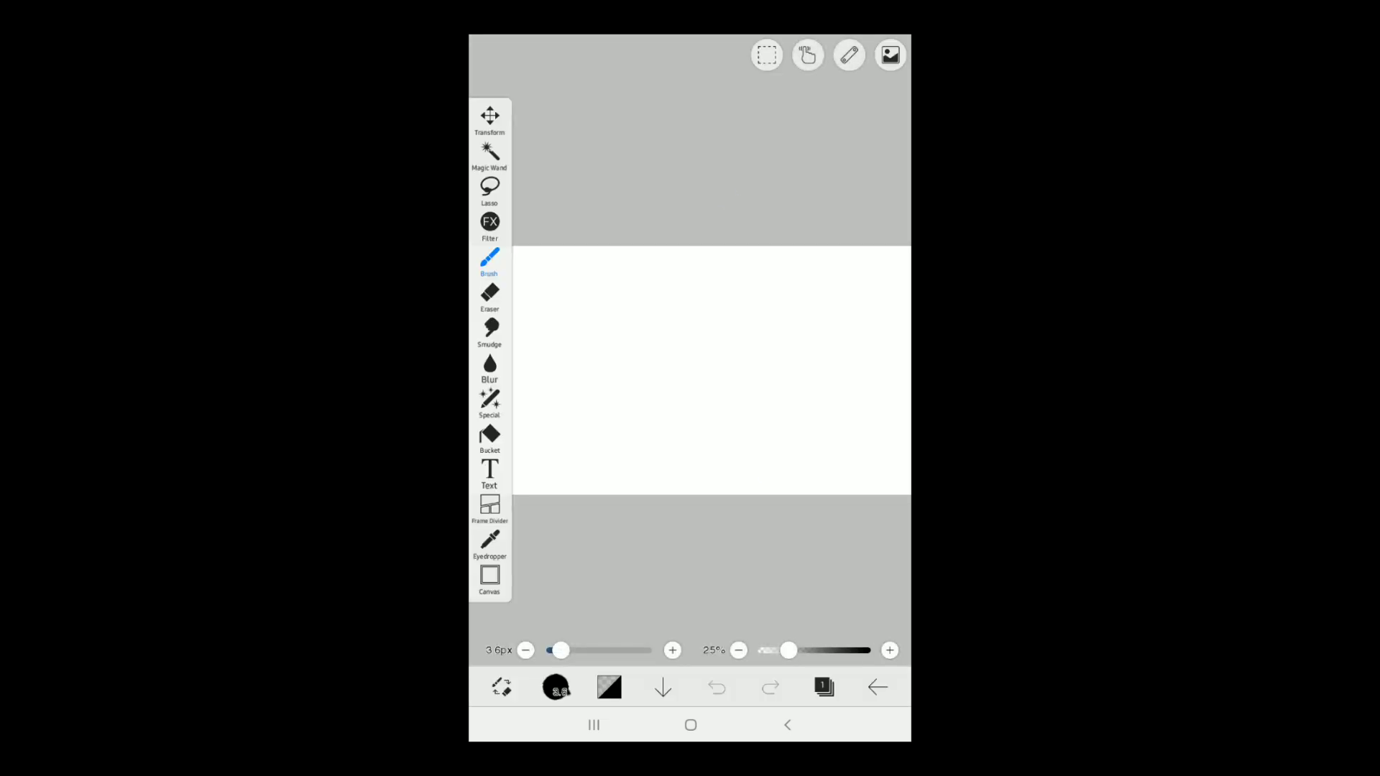
pyautogui.scroll(-2, 741, 351)
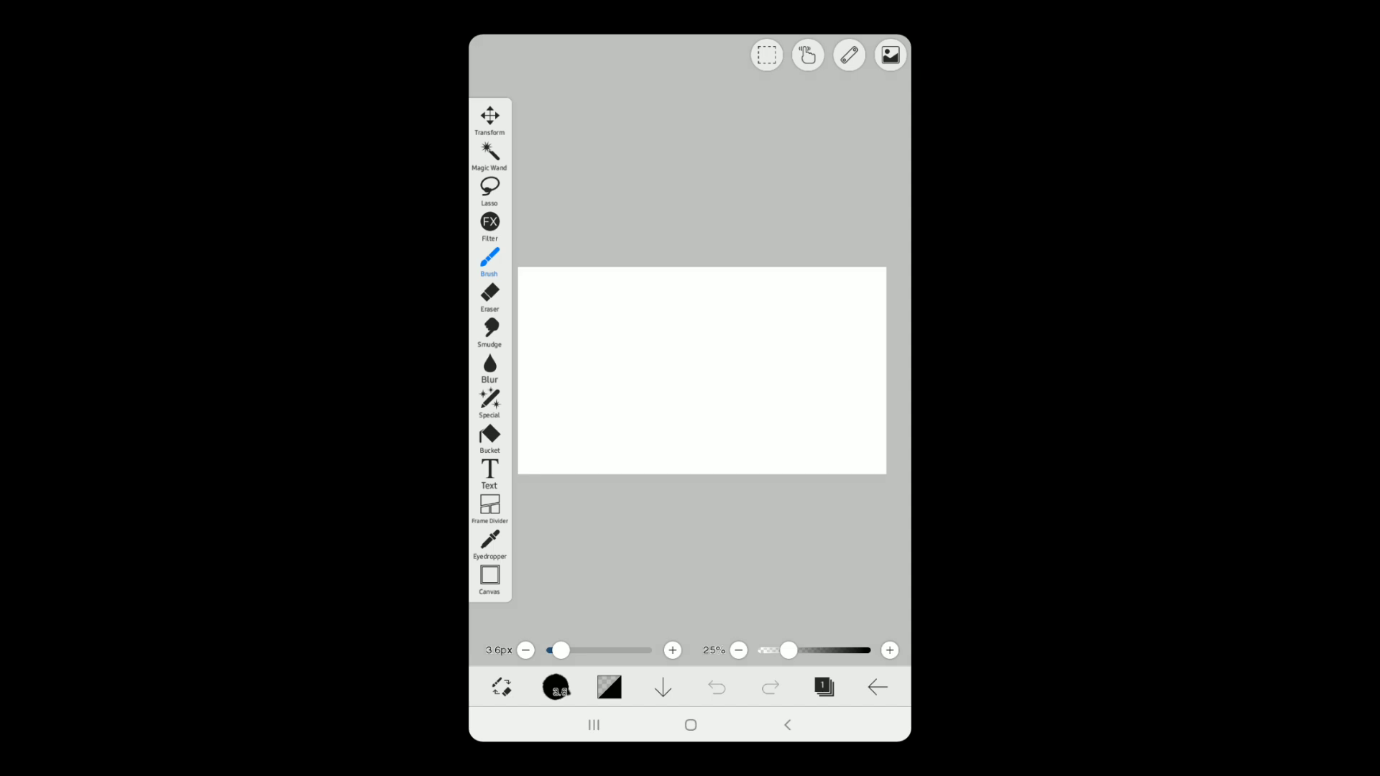
pyautogui.scroll(1, 778, 379)
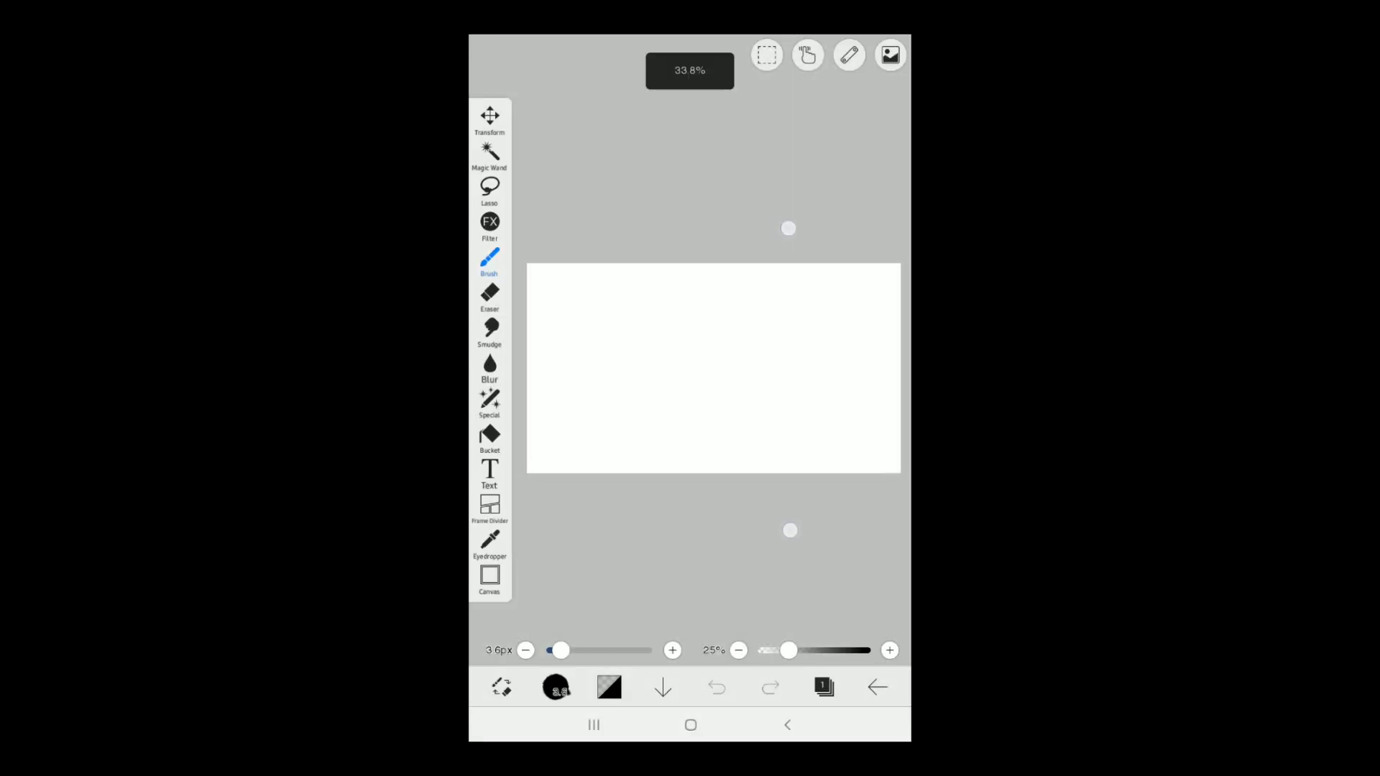
# Scale the workspace screenshot to about 214% and move it so its tool strip lies along the canvas's left edge
pyautogui.click(825, 687)
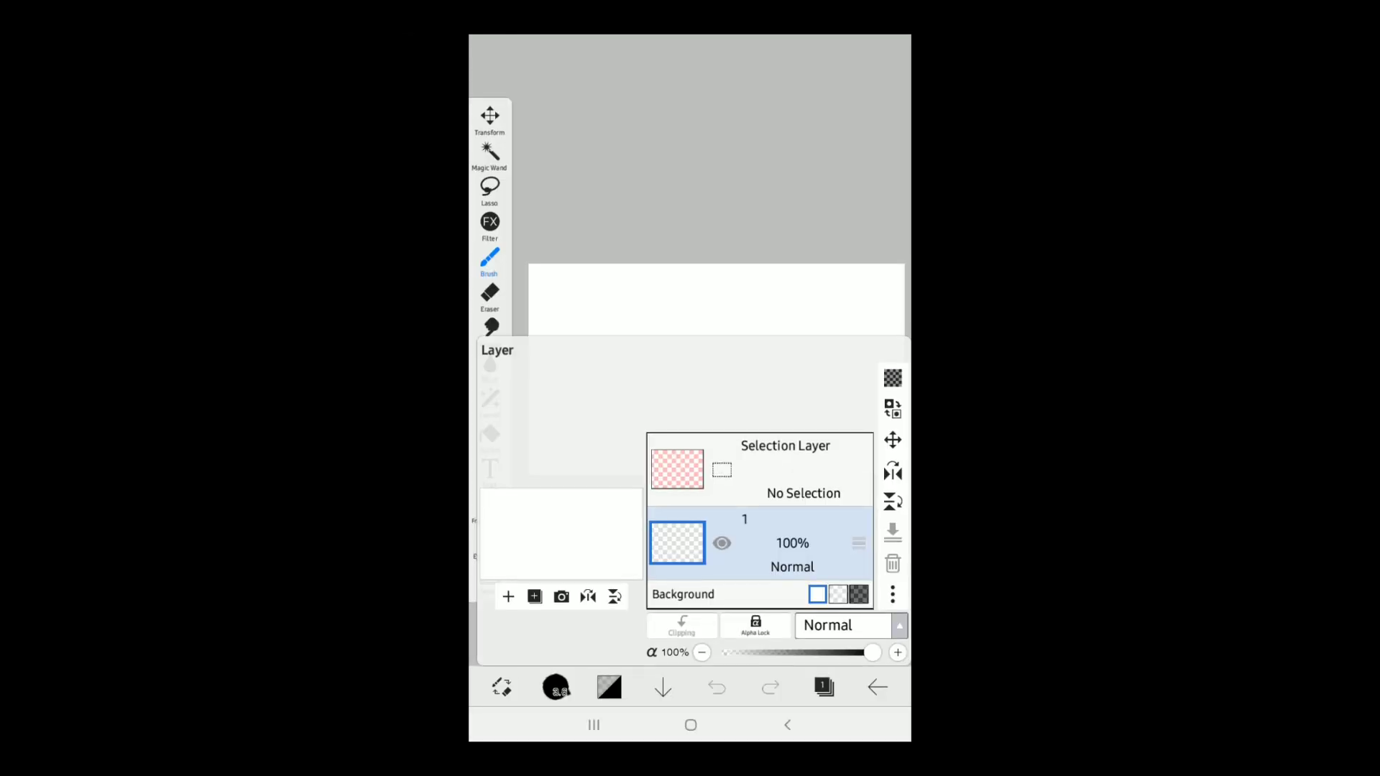
pyautogui.scroll(5, 712, 342)
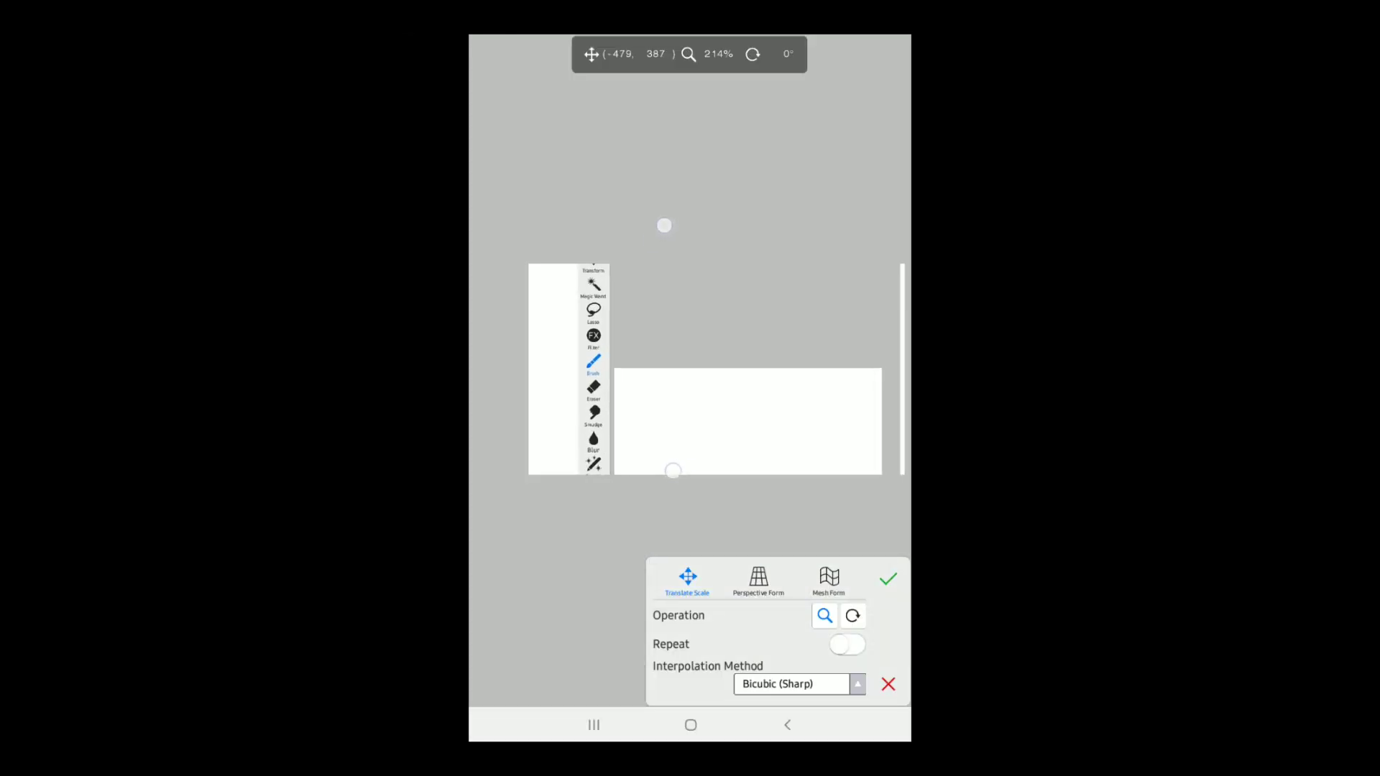
pyautogui.scroll(-1, 666, 346)
pyautogui.scroll(1, 664, 357)
pyautogui.moveTo(660, 470)
pyautogui.mouseDown()
pyautogui.moveTo(656, 492)
pyautogui.moveTo(637, 466)
pyautogui.moveTo(628, 481)
pyautogui.mouseUp()
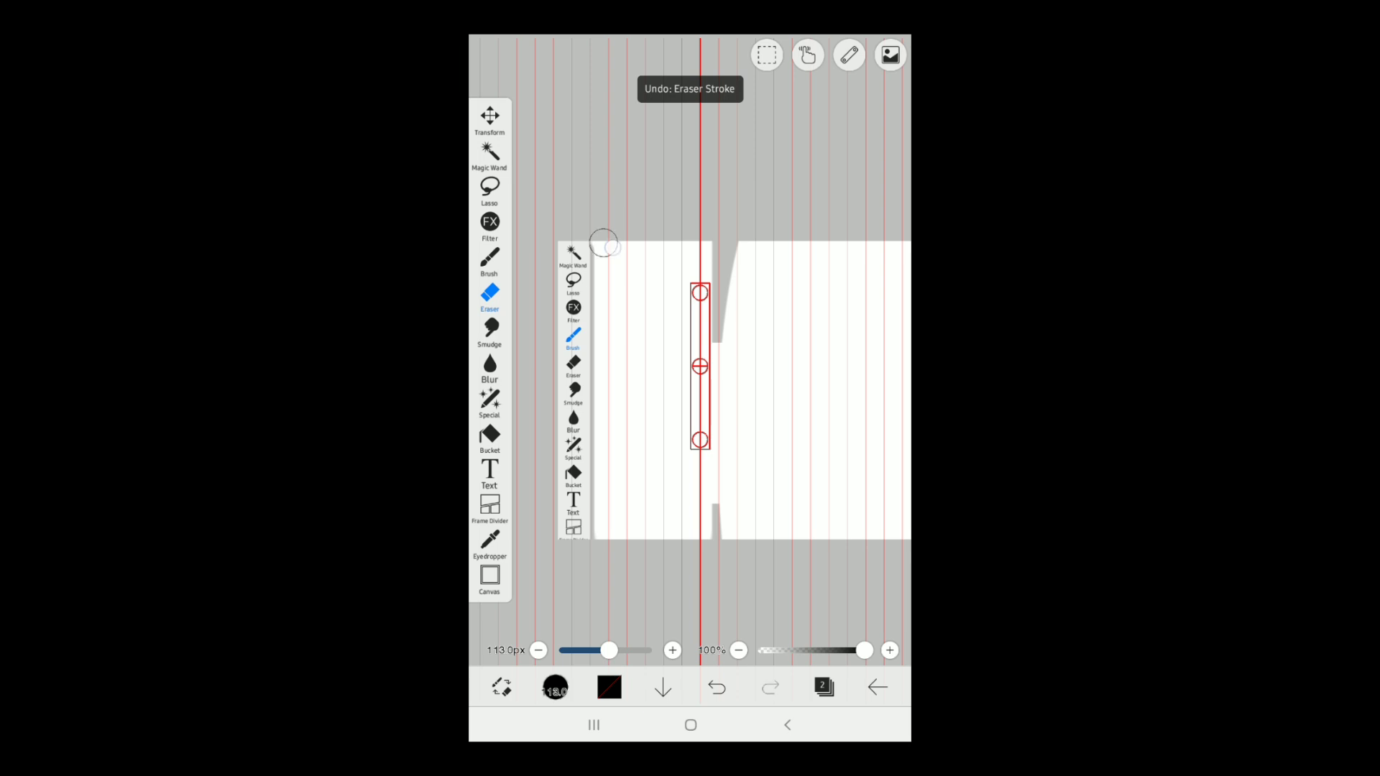
# Scale and position the purple eye artwork on layer 1, beneath the tool strip layers
pyautogui.click(825, 687)
pyautogui.click(790, 543)
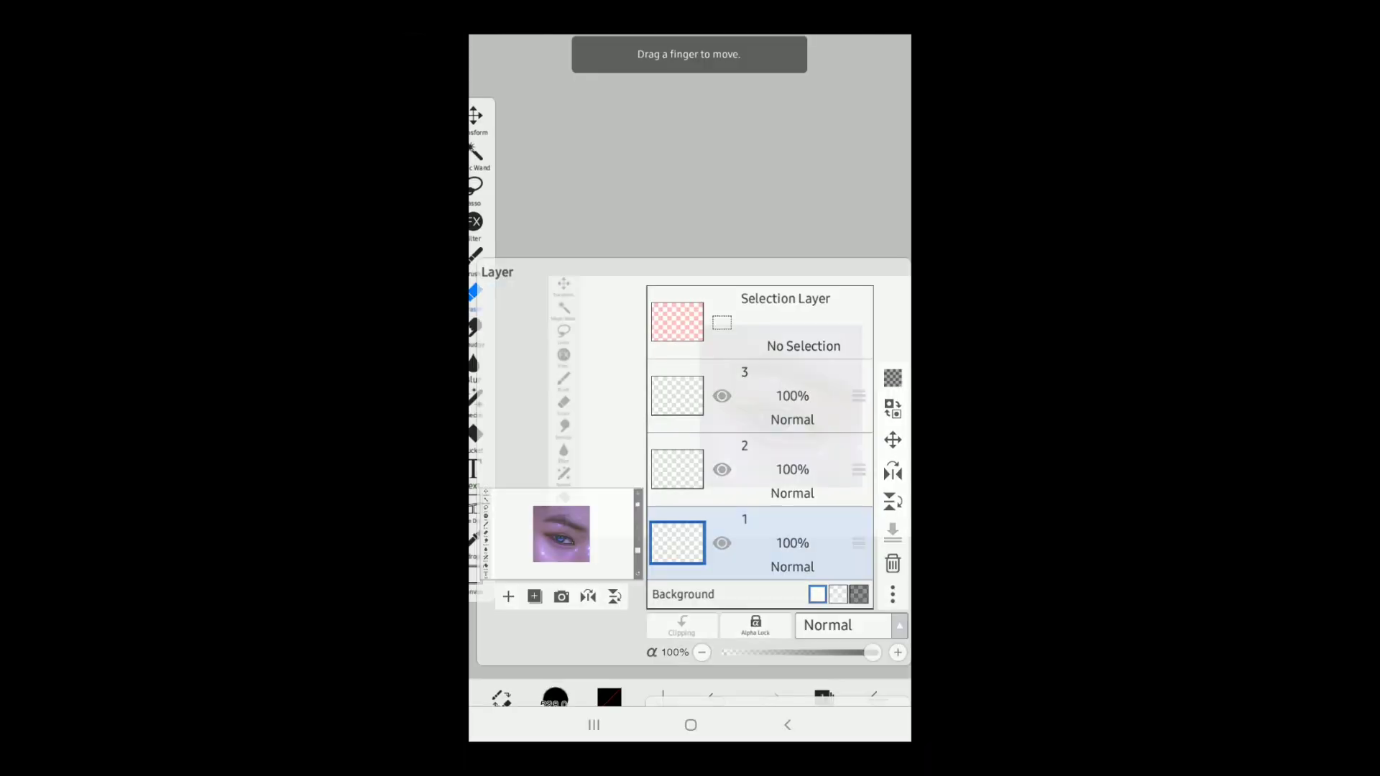
pyautogui.moveTo(822, 260); pyautogui.dragTo(815, 253)
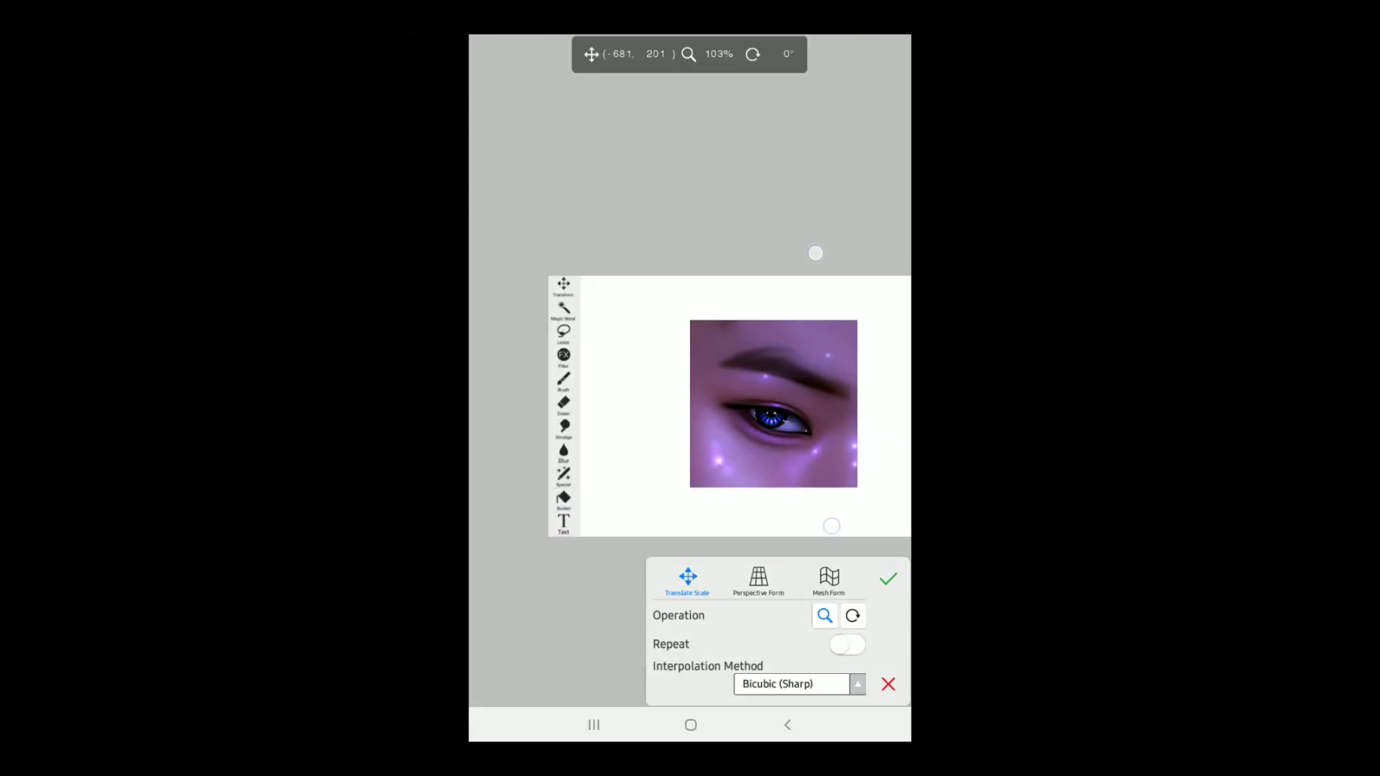
pyautogui.moveTo(798, 370); pyautogui.dragTo(761, 321)
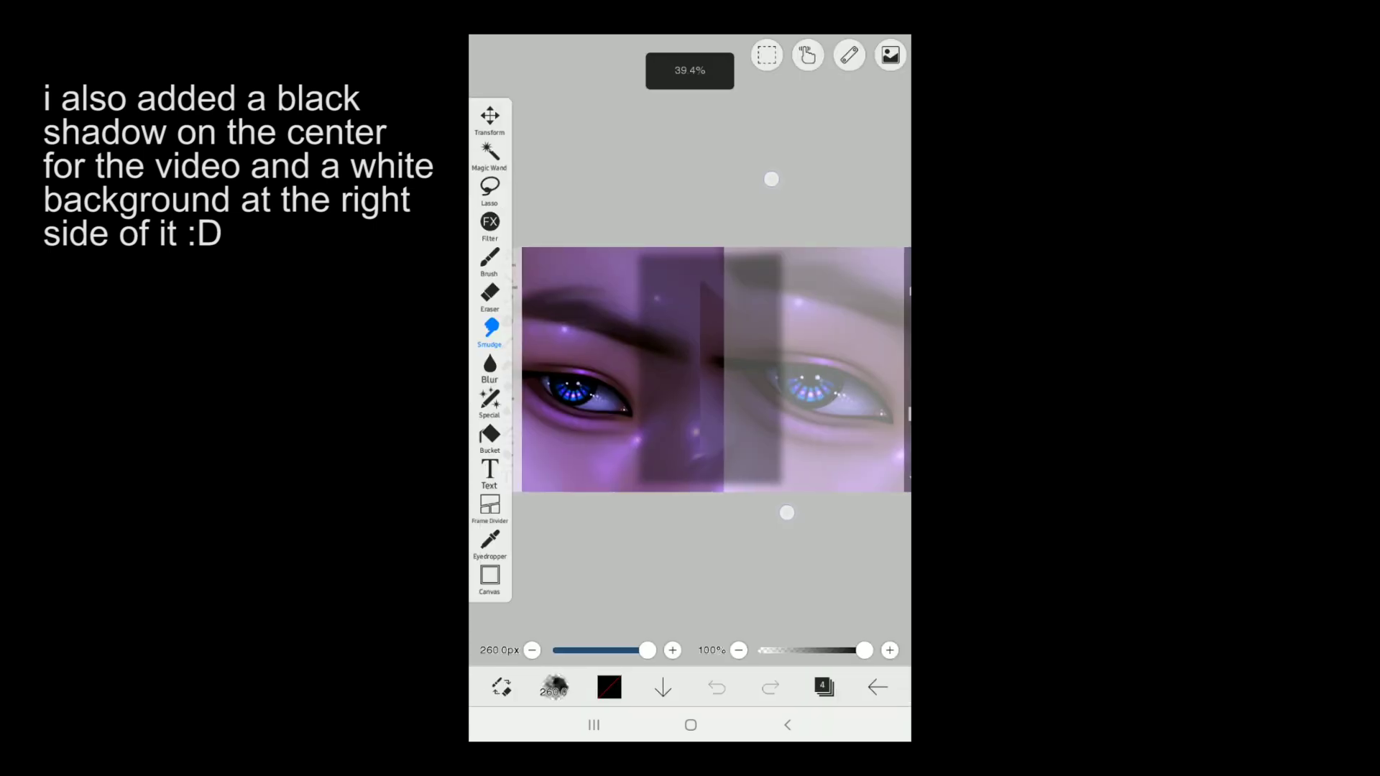
pyautogui.moveTo(771, 179); pyautogui.dragTo(757, 201)
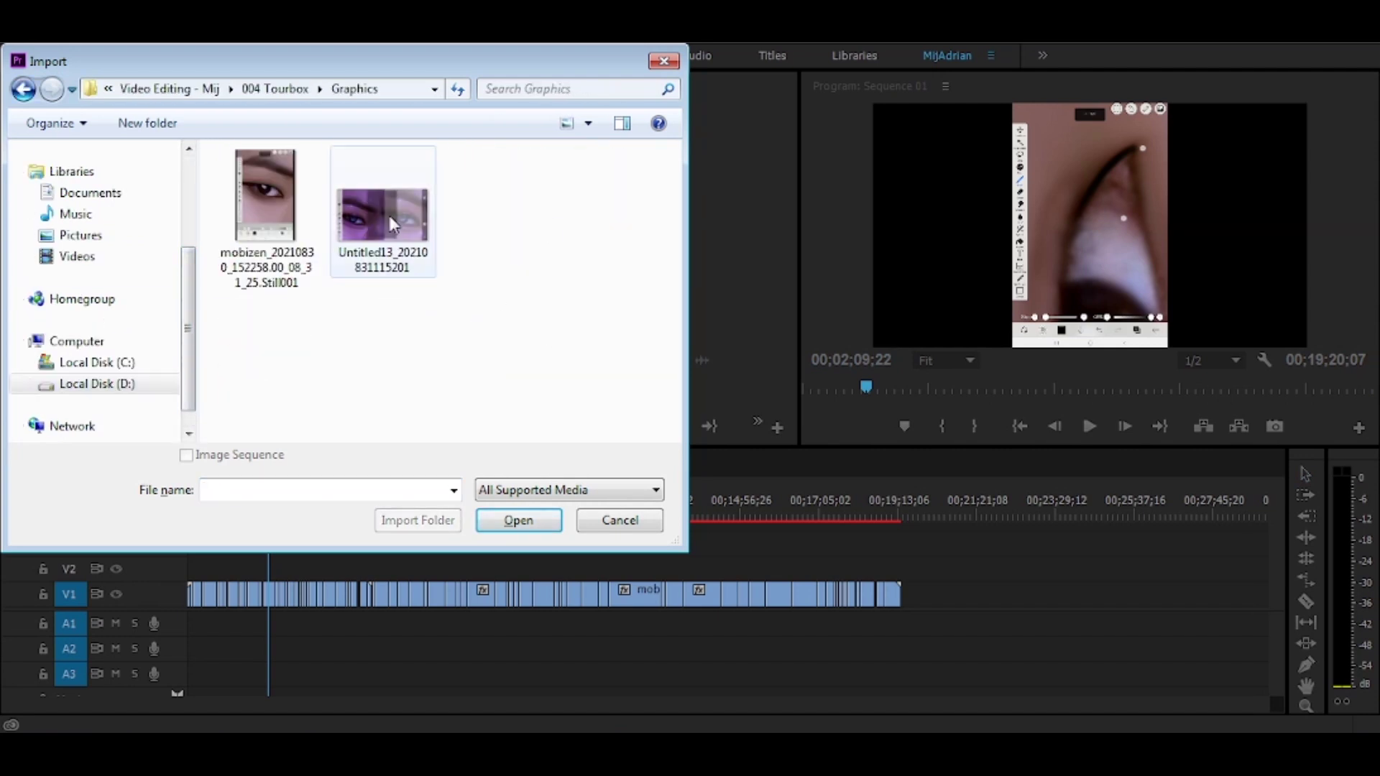
pyautogui.click(400, 232)
pyautogui.click(516, 523)
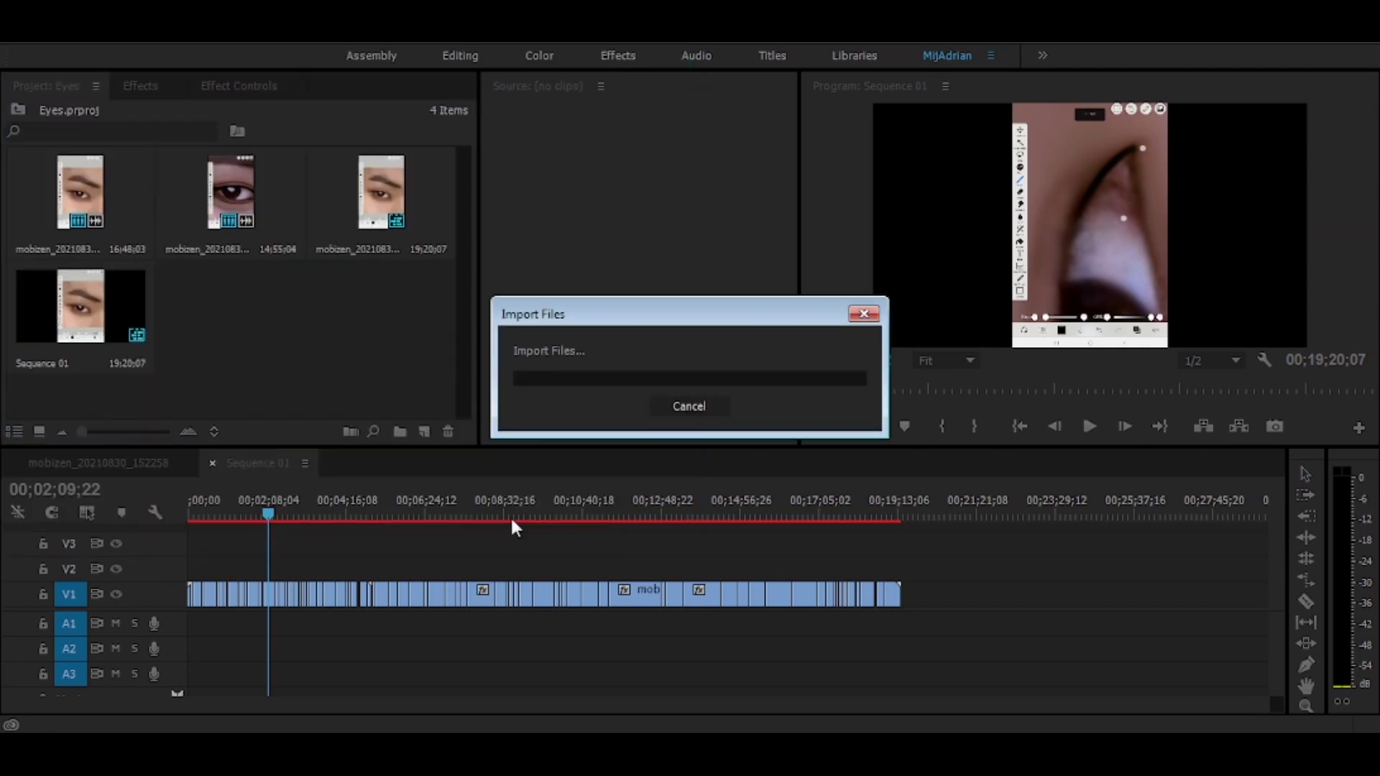
pyautogui.moveTo(239, 309); pyautogui.dragTo(339, 584)
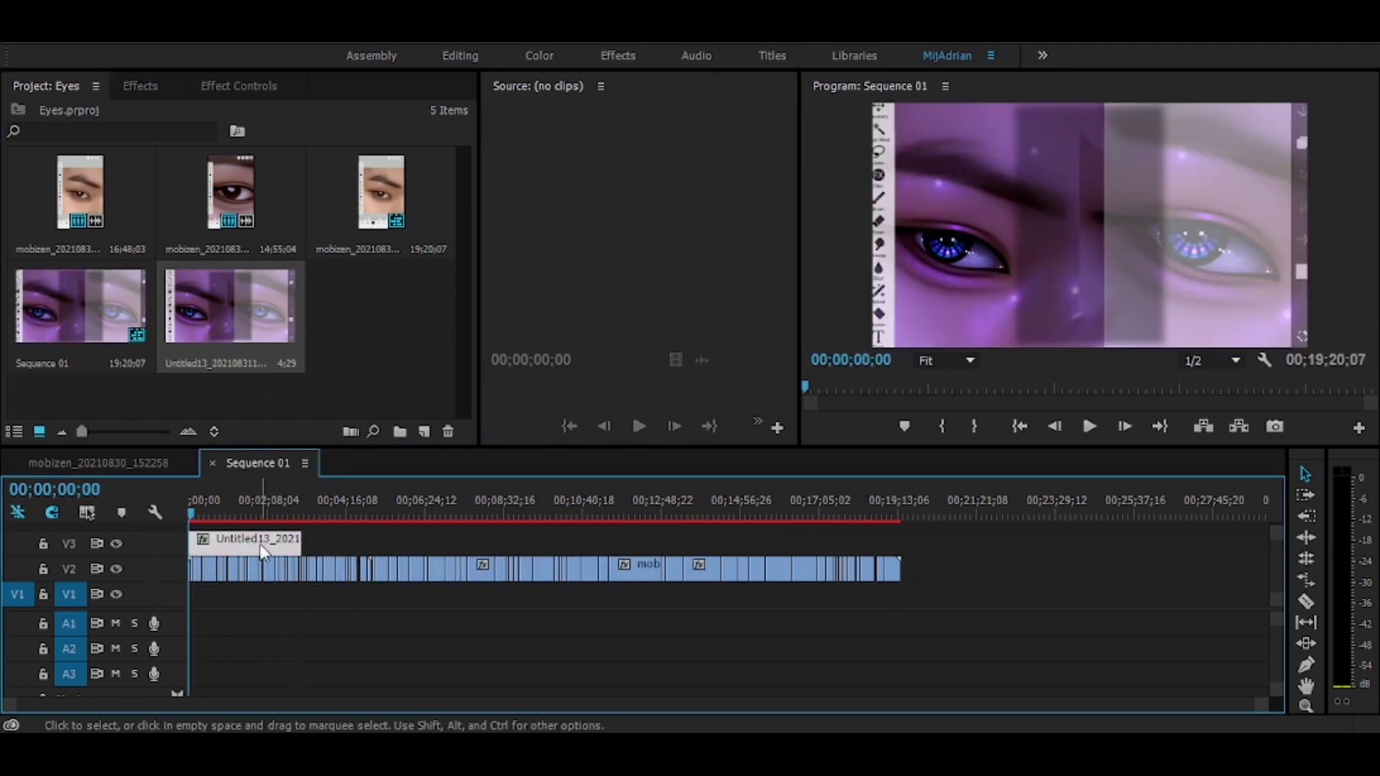
pyautogui.moveTo(263, 547); pyautogui.dragTo(286, 602)
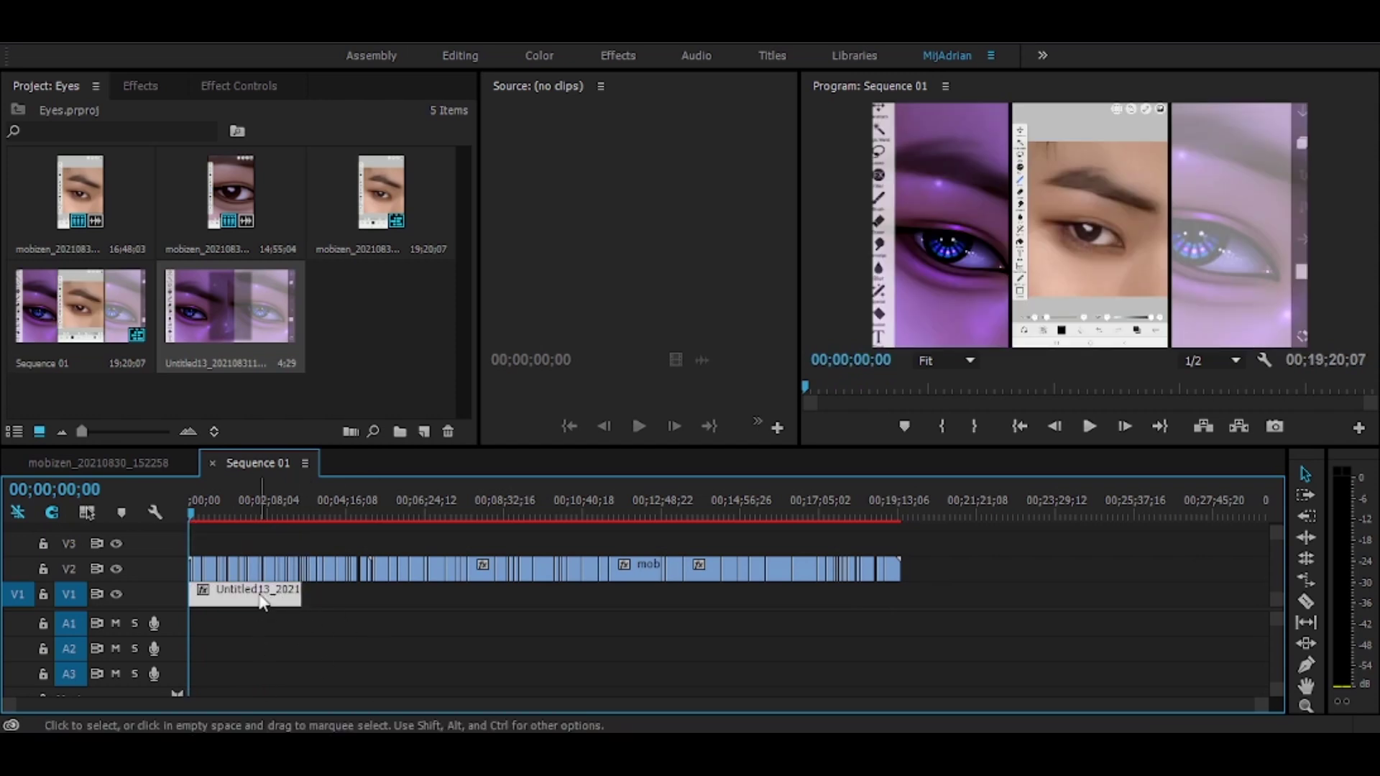
# Fit the background image to the frame size and extend its clip along V1 beneath the footage
pyautogui.rightClick(262, 601)
pyautogui.click(373, 716)
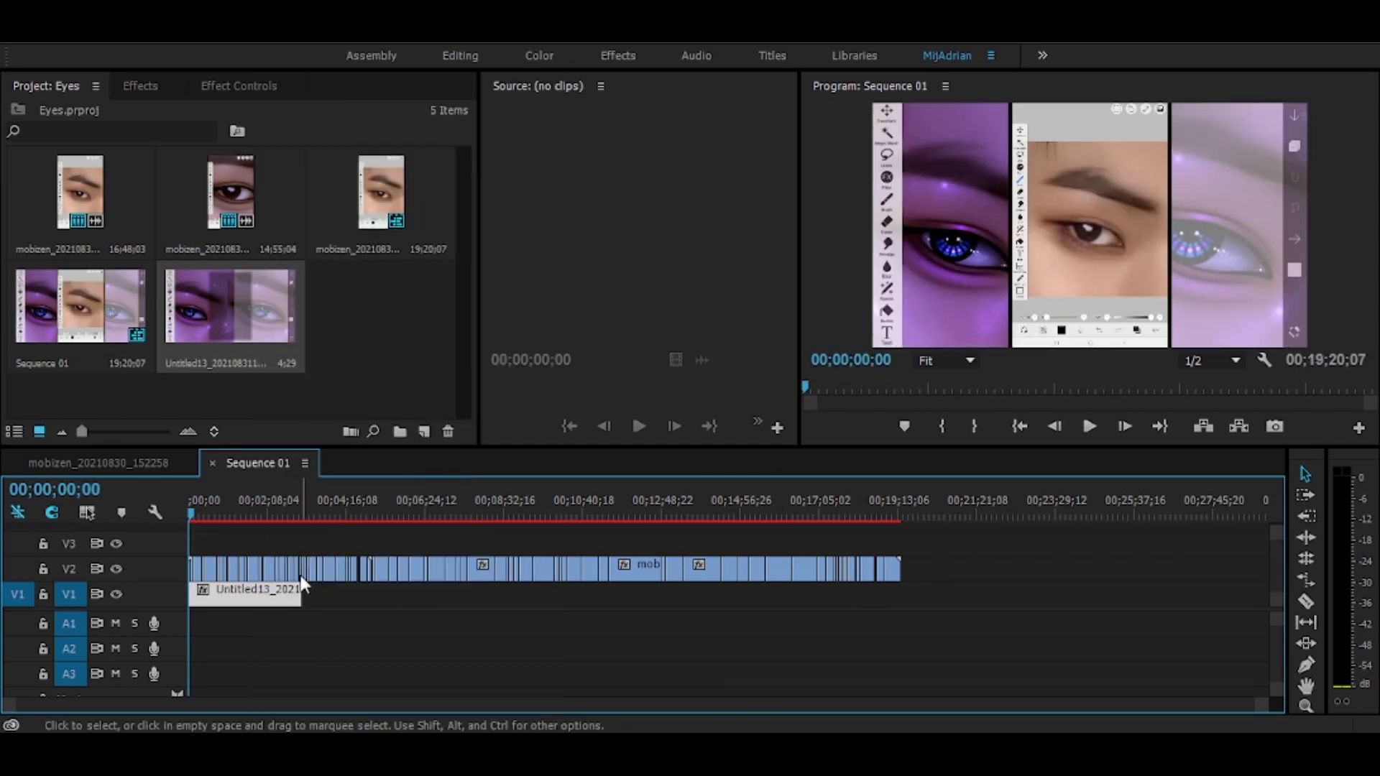
pyautogui.moveTo(384, 593); pyautogui.dragTo(747, 613)
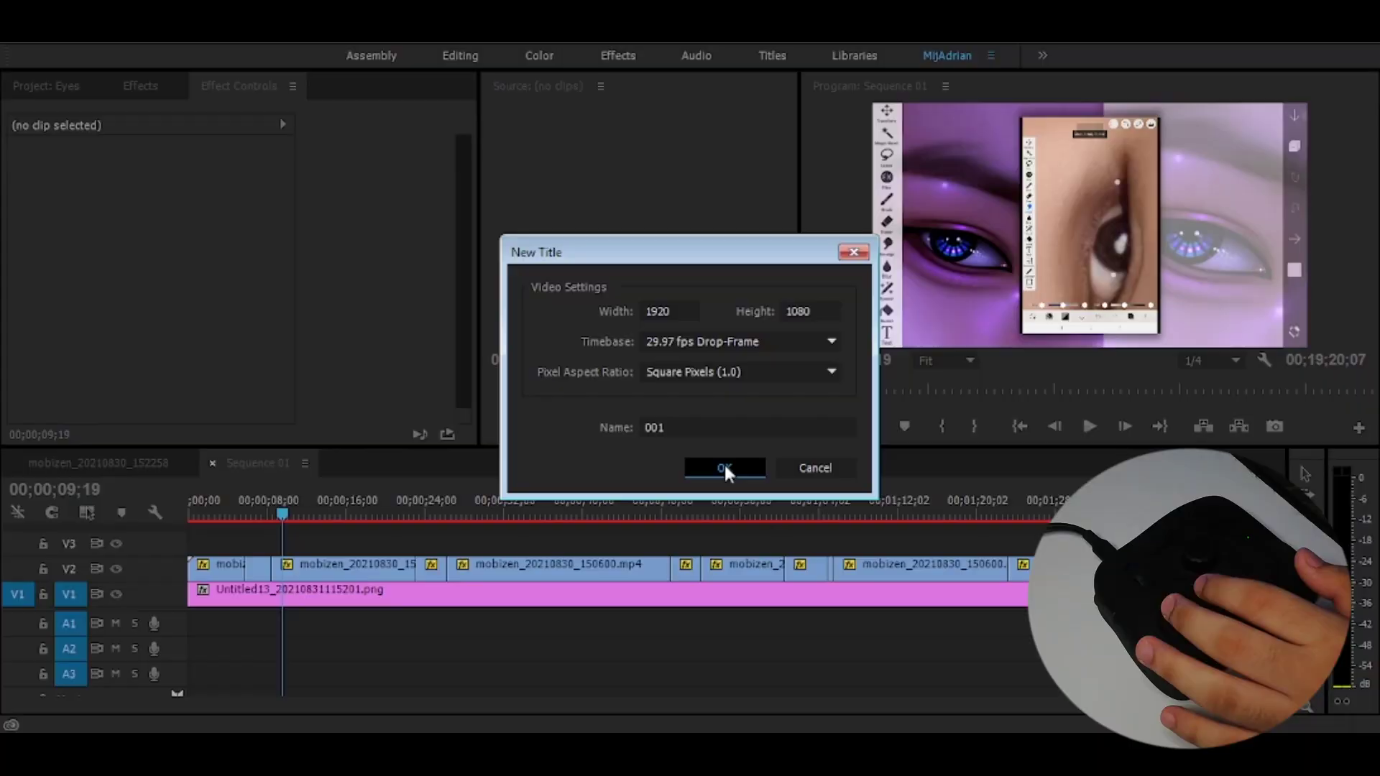
# Create a 1920 x 1080 title named 001 with the text "Here, we need to" at font size 83
pyautogui.click(725, 467)
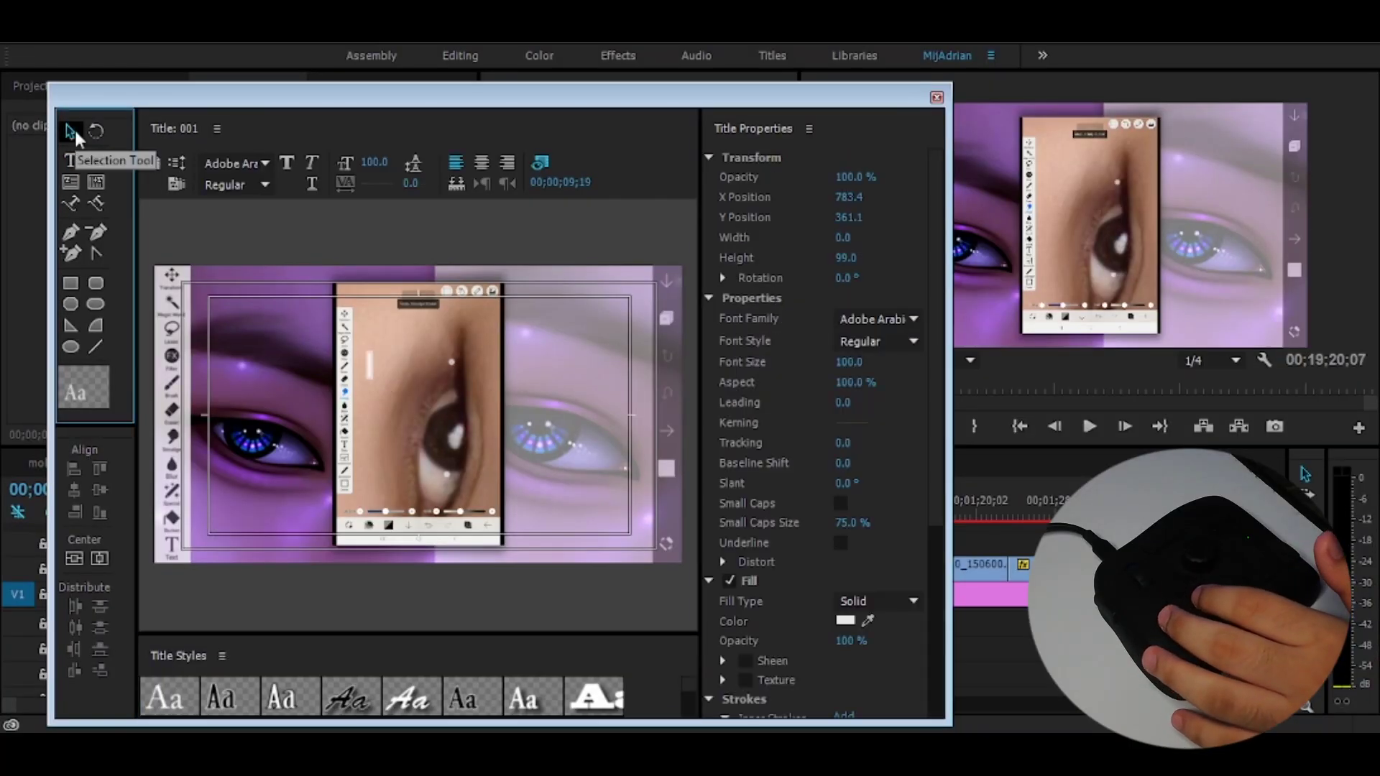
pyautogui.click(70, 160)
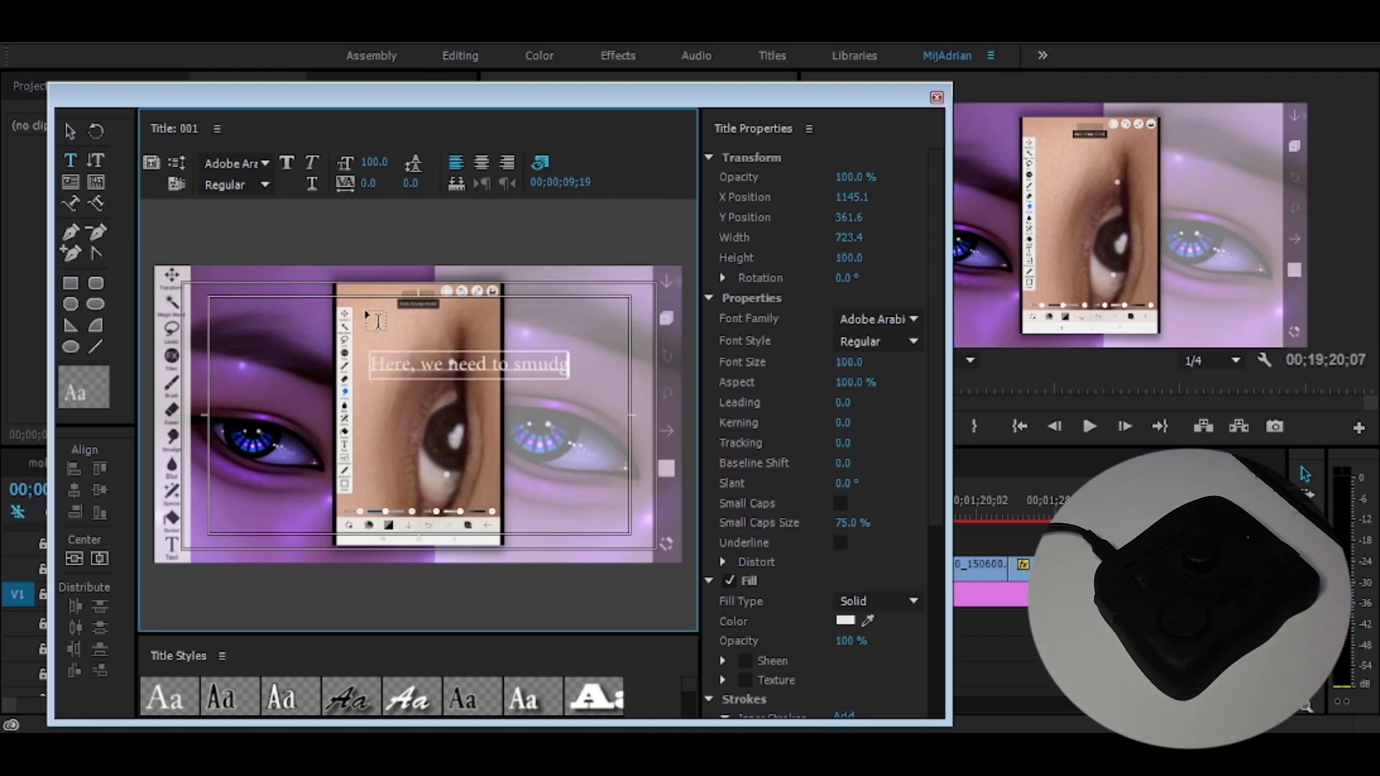
pyautogui.hotkey('ctrl', 'a')
pyautogui.moveTo(848, 361); pyautogui.dragTo(835, 361)
pyautogui.click(646, 363)
pyautogui.press('BackSpace')
pyautogui.press('BackSpace')
pyautogui.press('BackSpace')
pyautogui.press('BackSpace')
pyautogui.press('BackSpace')
pyautogui.press('BackSpace')
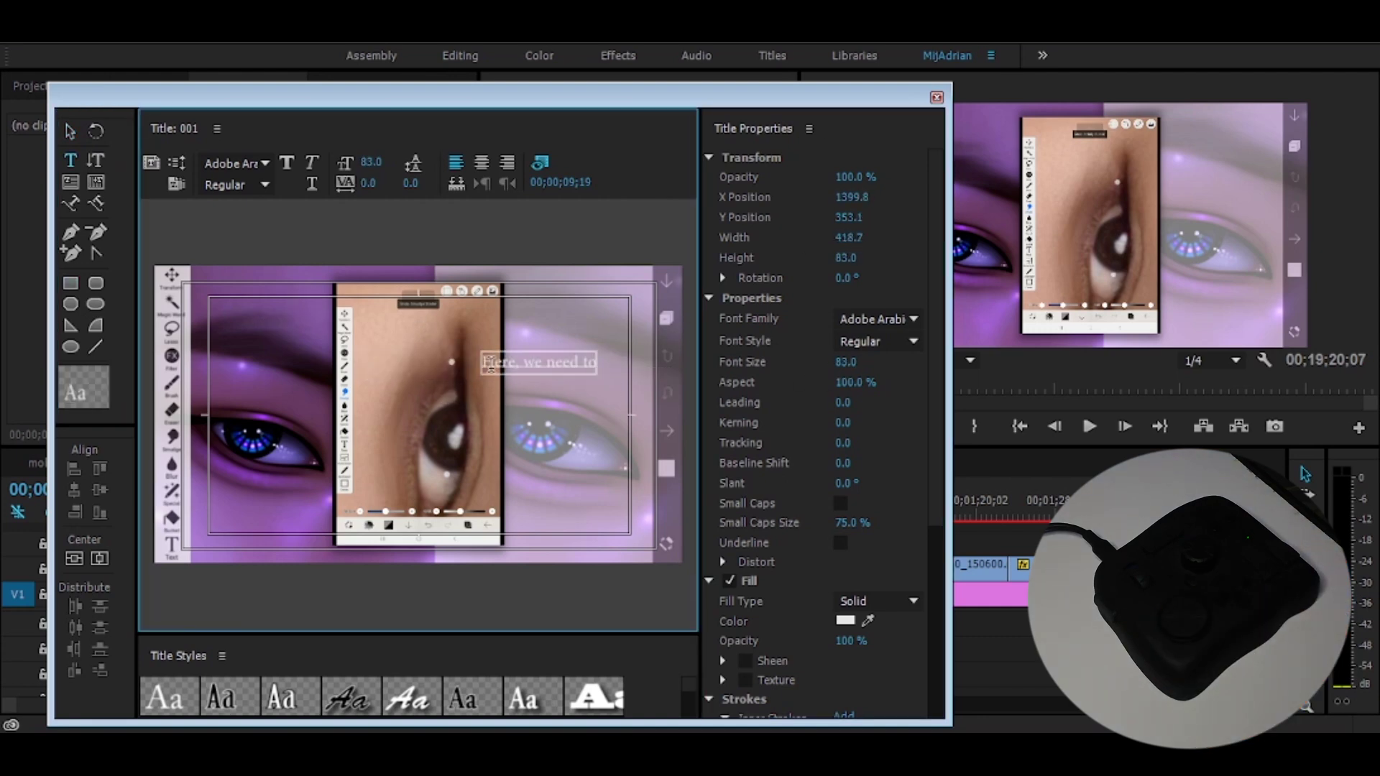
# Set the caption's font to Adobe Heiti Std R at size 55 and centre it vertically in the frame
pyautogui.hotkey('ctrl', 'a')
pyautogui.click(878, 319)
pyautogui.scroll(-10, 943, 575)
pyautogui.scroll(-1, 944, 667)
pyautogui.click(944, 667)
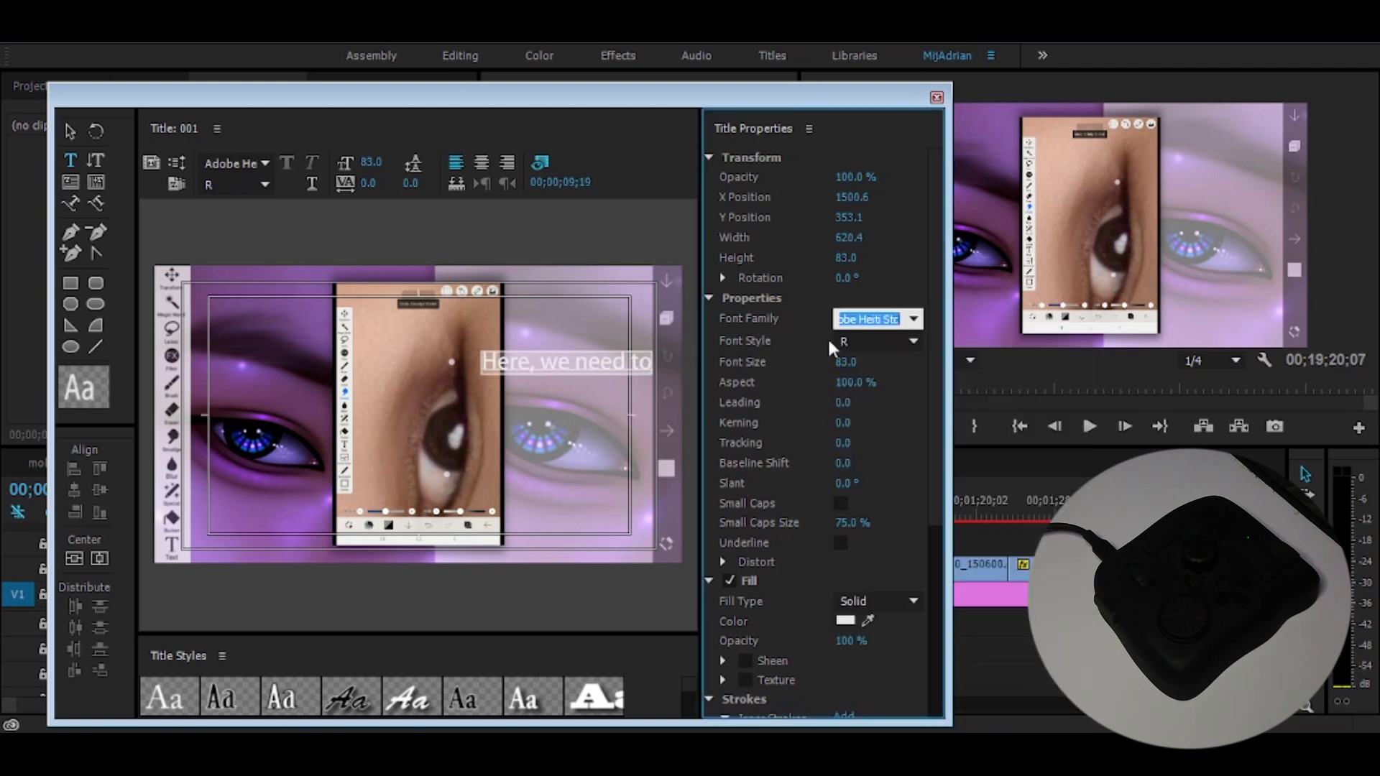
pyautogui.click(99, 562)
pyautogui.hotkey('ctrl', 'alt', 'Left')
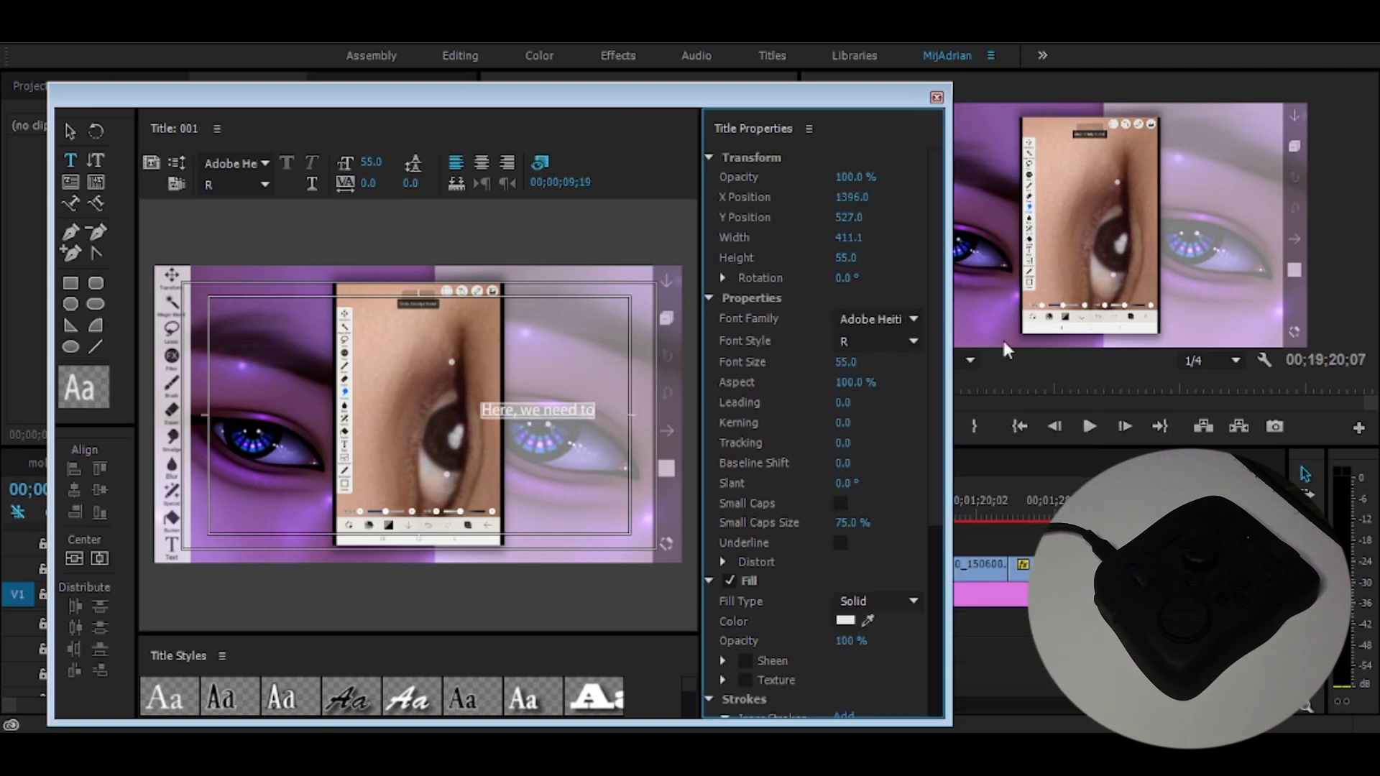
# Complete the centre-aligned caption as "Here, we need to smudge the photo first to reduce the noise." and set its X position to 1542.7
pyautogui.moveTo(851, 196); pyautogui.dragTo(960, 197)
pyautogui.click(631, 414)
pyautogui.press('Return')
pyautogui.write('smudge the photo')
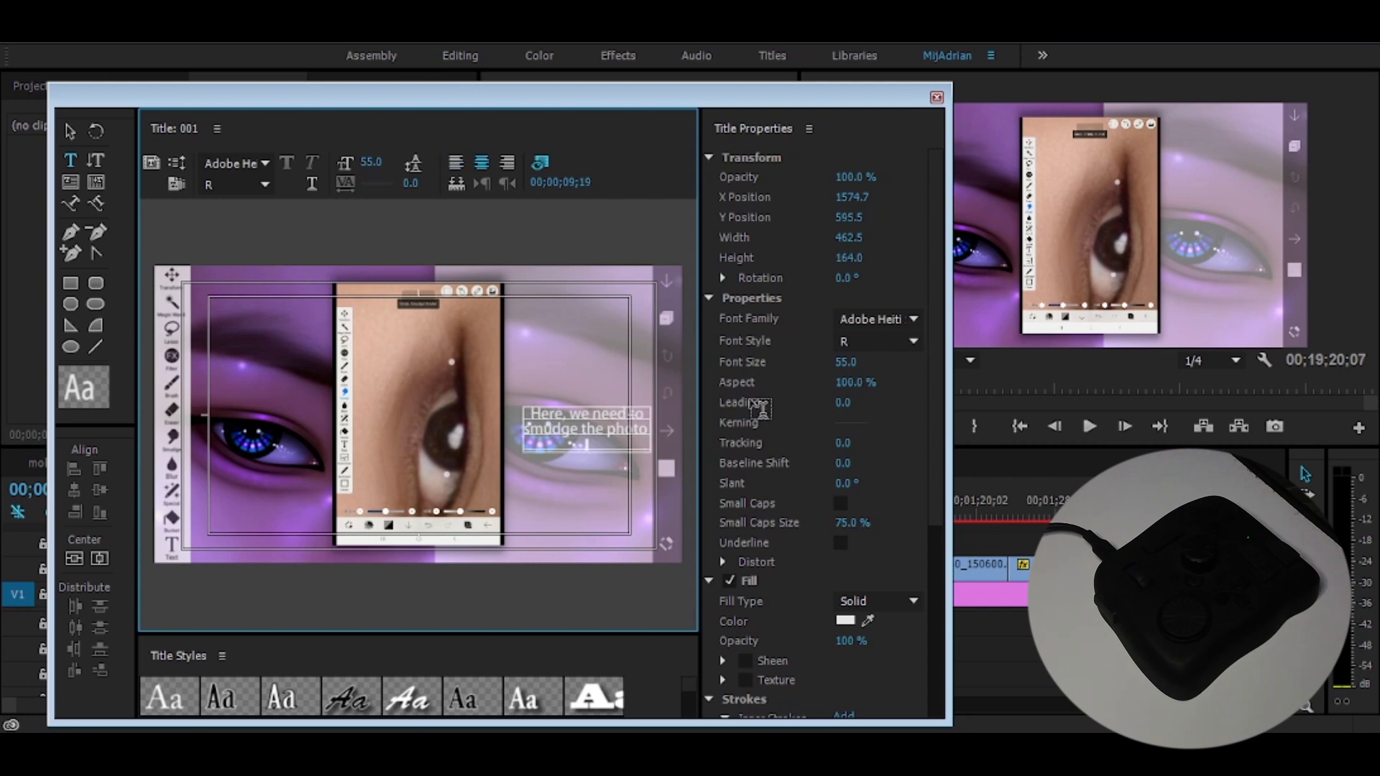
pyautogui.moveTo(851, 197); pyautogui.dragTo(828, 197)
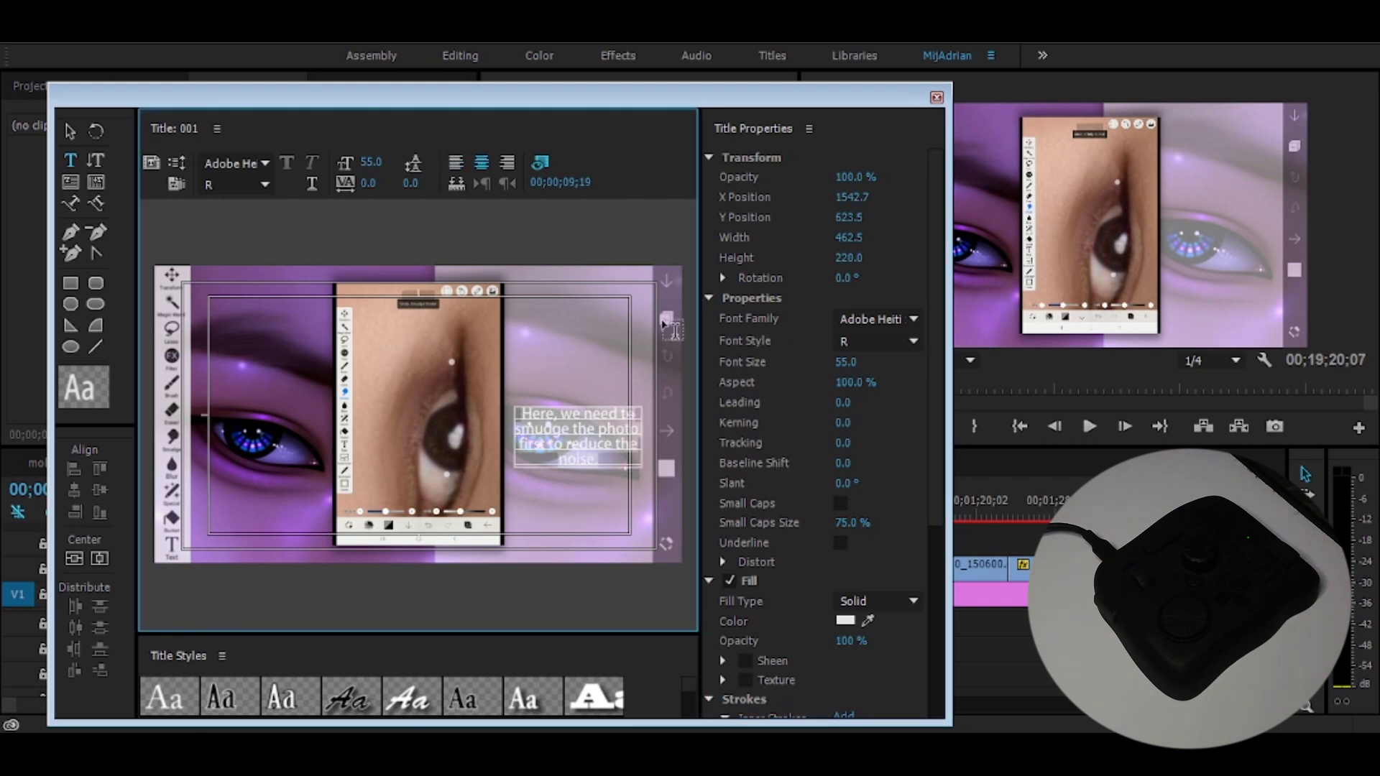
pyautogui.scroll(-6, 790, 503)
pyautogui.click(729, 650)
pyautogui.scroll(-1, 797, 661)
pyautogui.click(881, 633)
pyautogui.click(767, 625)
pyautogui.click(729, 607)
pyautogui.scroll(1, 791, 546)
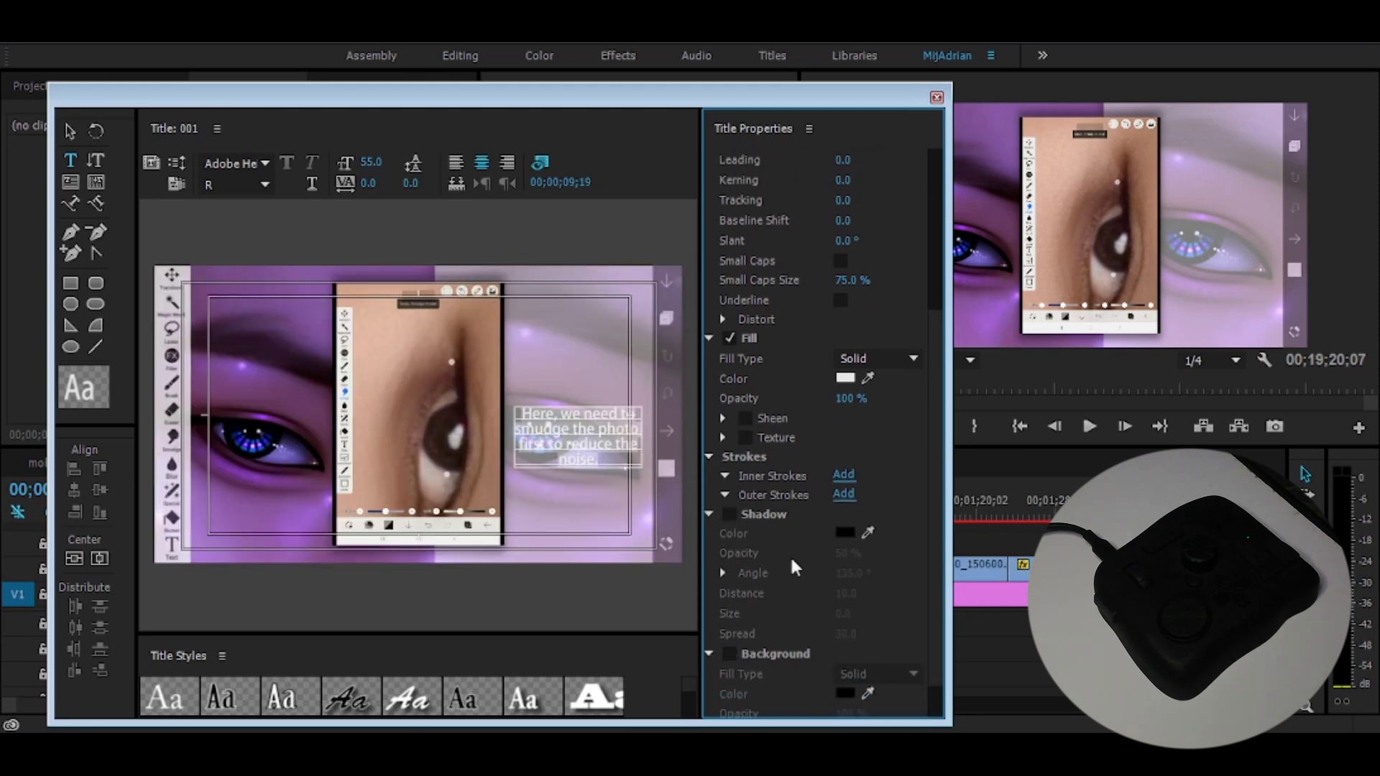
pyautogui.scroll(-1, 792, 560)
# Draw a black rectangle about 600 by 376 around the caption and arrange it behind the text
pyautogui.click(70, 282)
pyautogui.moveTo(503, 378); pyautogui.dragTo(670, 482)
pyautogui.rightClick(604, 432)
pyautogui.moveTo(719, 616)
pyautogui.click(934, 658)
pyautogui.moveTo(613, 425)
pyautogui.mouseDown()
pyautogui.moveTo(427, 439)
pyautogui.moveTo(584, 422)
pyautogui.mouseUp()
pyautogui.moveTo(602, 480); pyautogui.dragTo(524, 455)
pyautogui.rightClick(503, 454)
pyautogui.click(908, 530)
pyautogui.scroll(5, 909, 529)
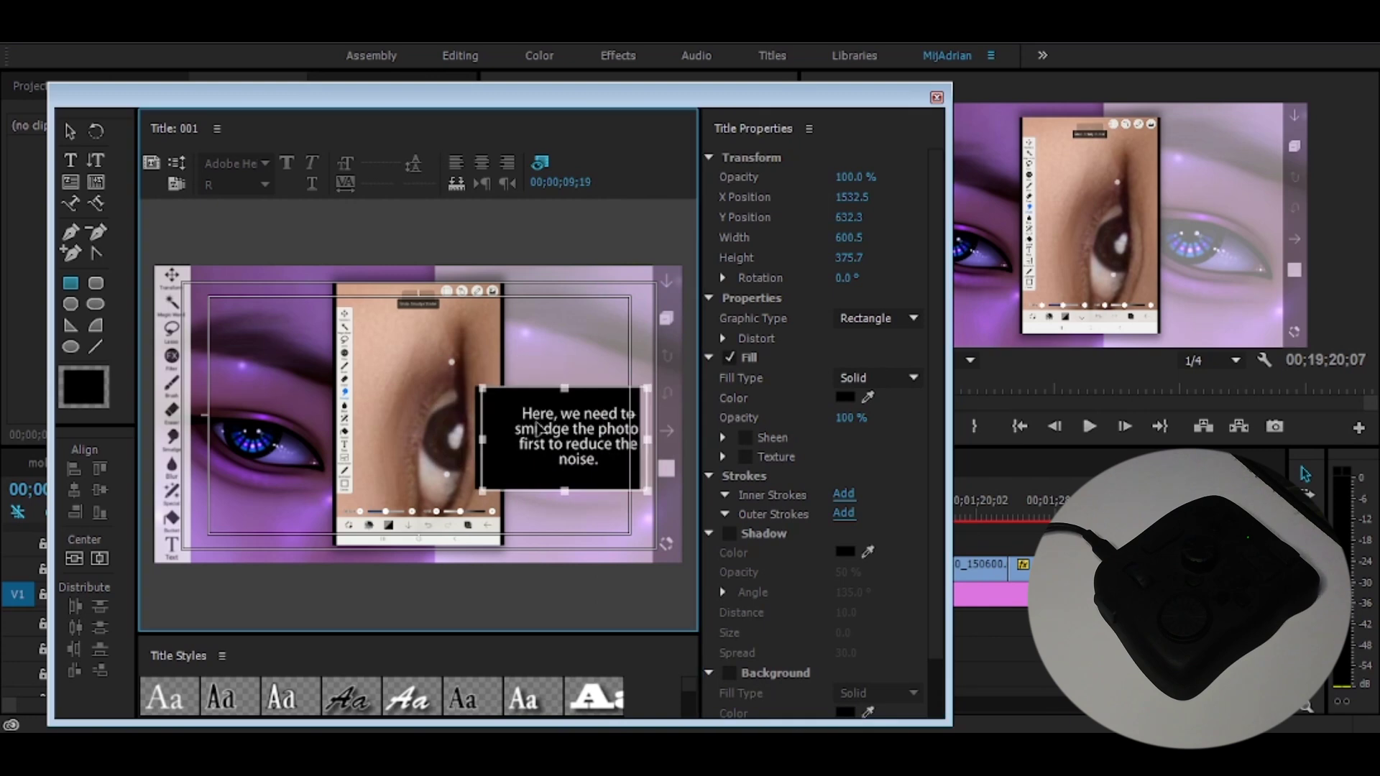
# Fill the rectangle dark blue and fit it more tightly around the caption, about 505 wide, centred vertically in the frame
pyautogui.click(845, 397)
pyautogui.moveTo(539, 429); pyautogui.dragTo(576, 395)
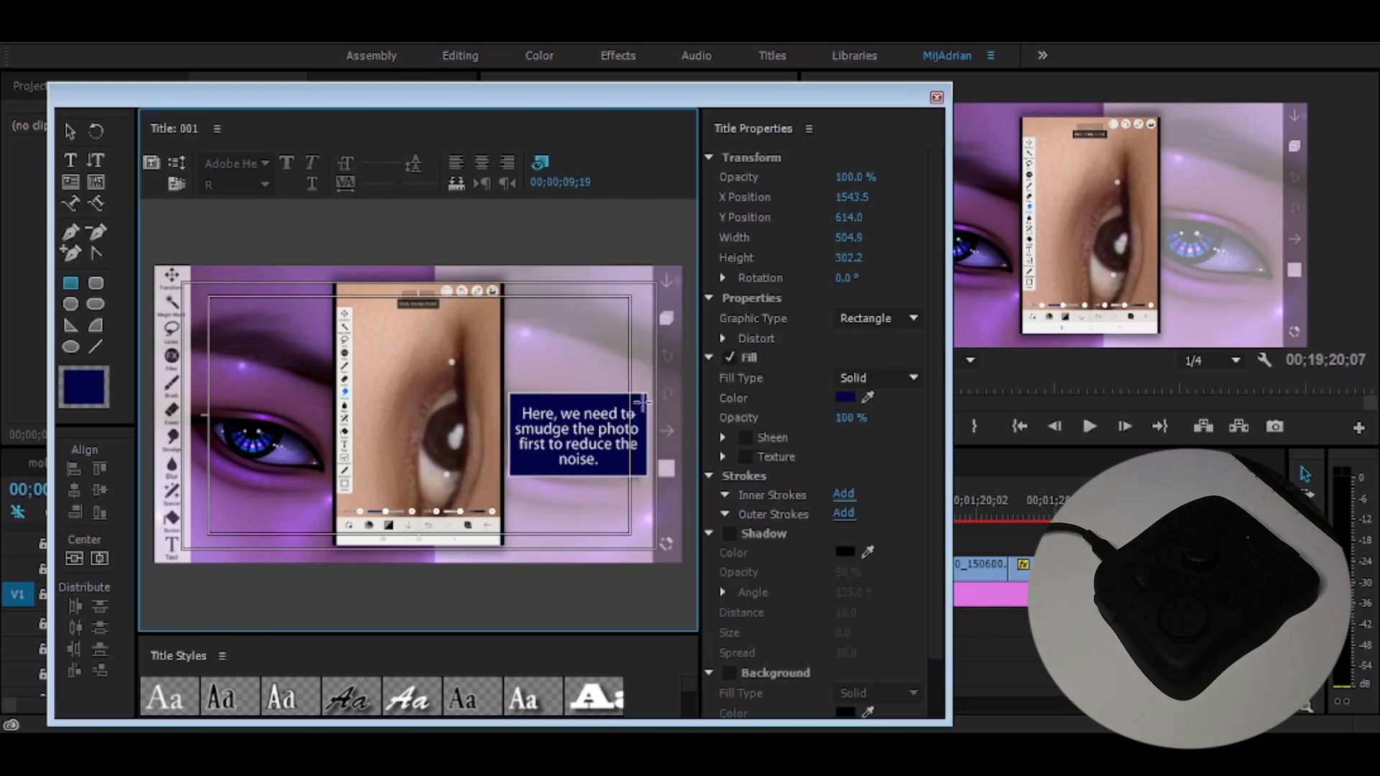
pyautogui.click(83, 563)
# Centre the caption text vertically in the frame so it sits over the dark blue rectangle
pyautogui.click(579, 458)
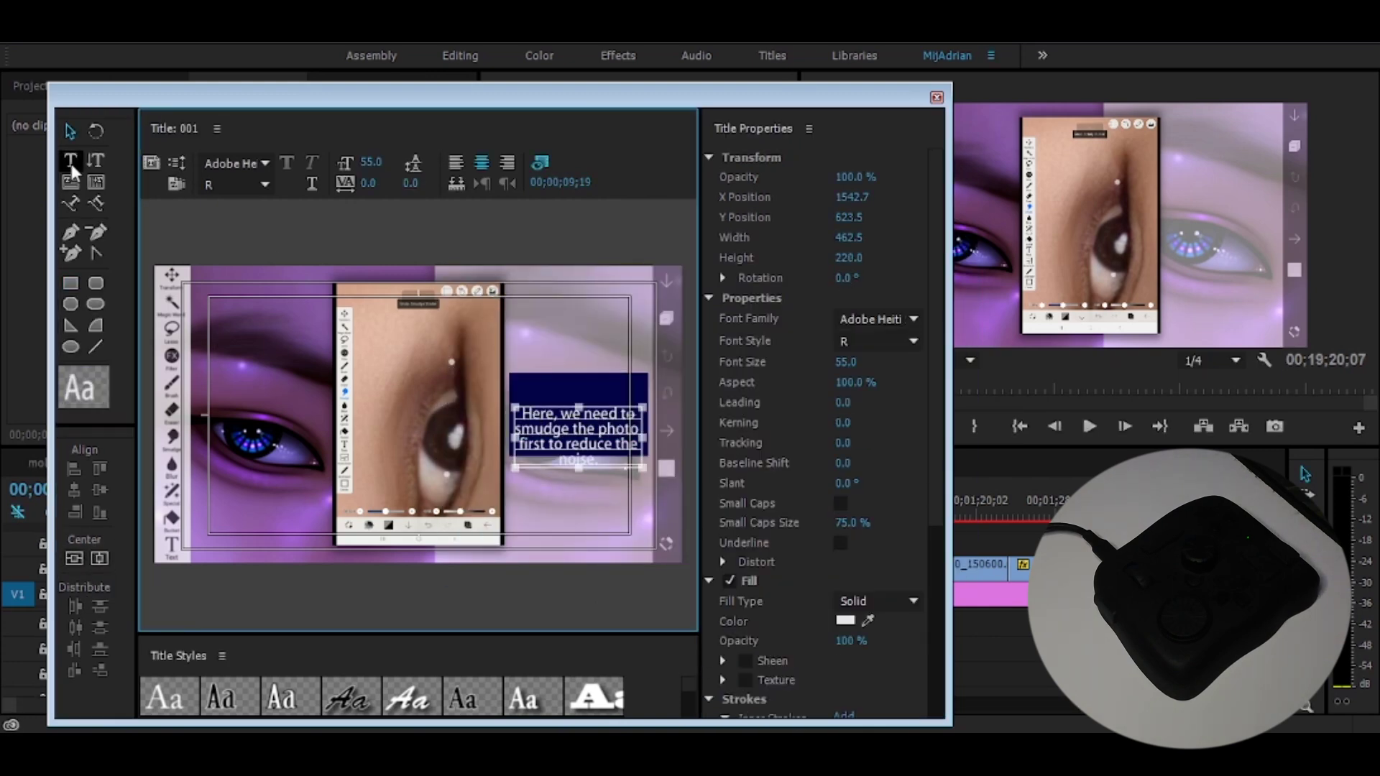
pyautogui.click(72, 163)
pyautogui.click(95, 560)
pyautogui.hotkey('ctrl', 'z')
pyautogui.click(74, 558)
# Adjust the rectangle's height to about 299 and close the title editor
pyautogui.click(70, 131)
pyautogui.click(579, 452)
pyautogui.moveTo(578, 456); pyautogui.dragTo(578, 455)
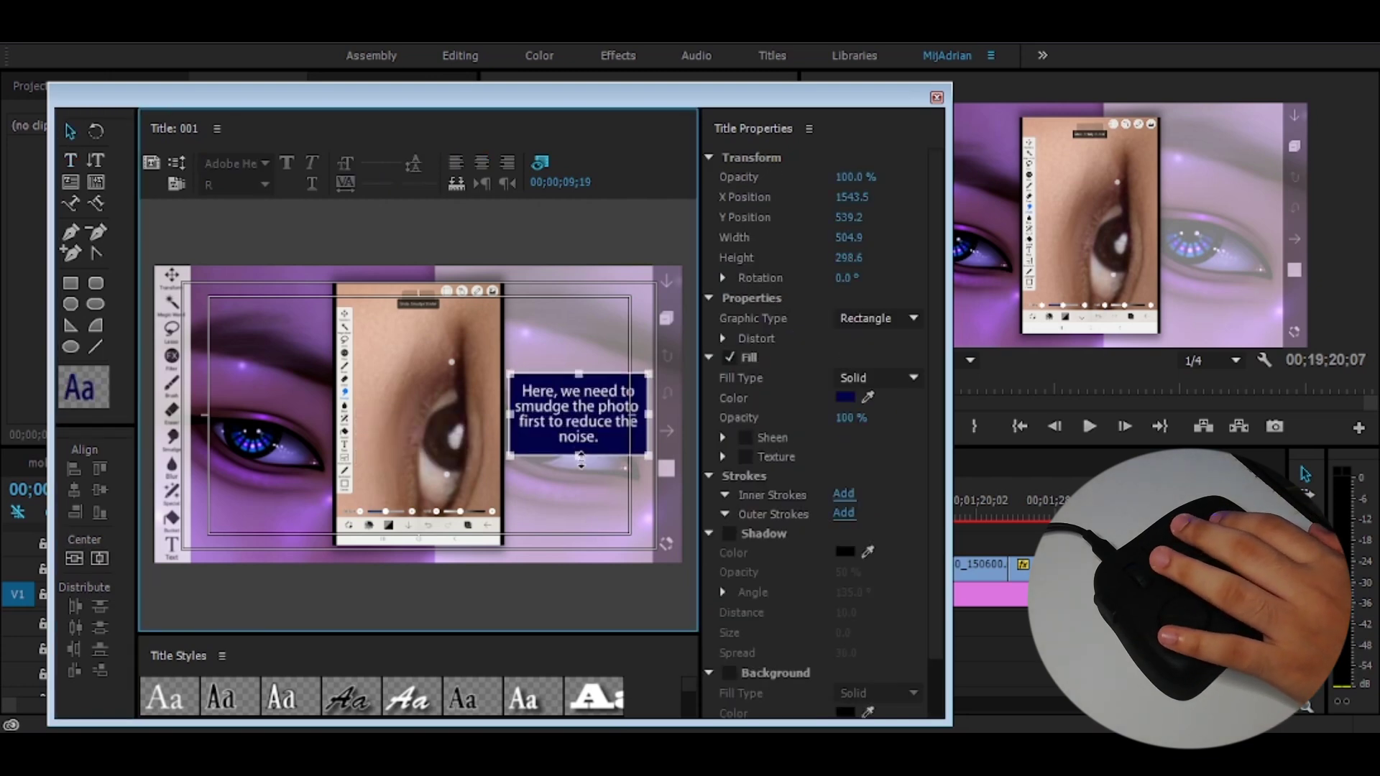
pyautogui.click(675, 483)
pyautogui.doubleClick(578, 417)
pyautogui.scroll(-3, 814, 375)
pyautogui.click(936, 97)
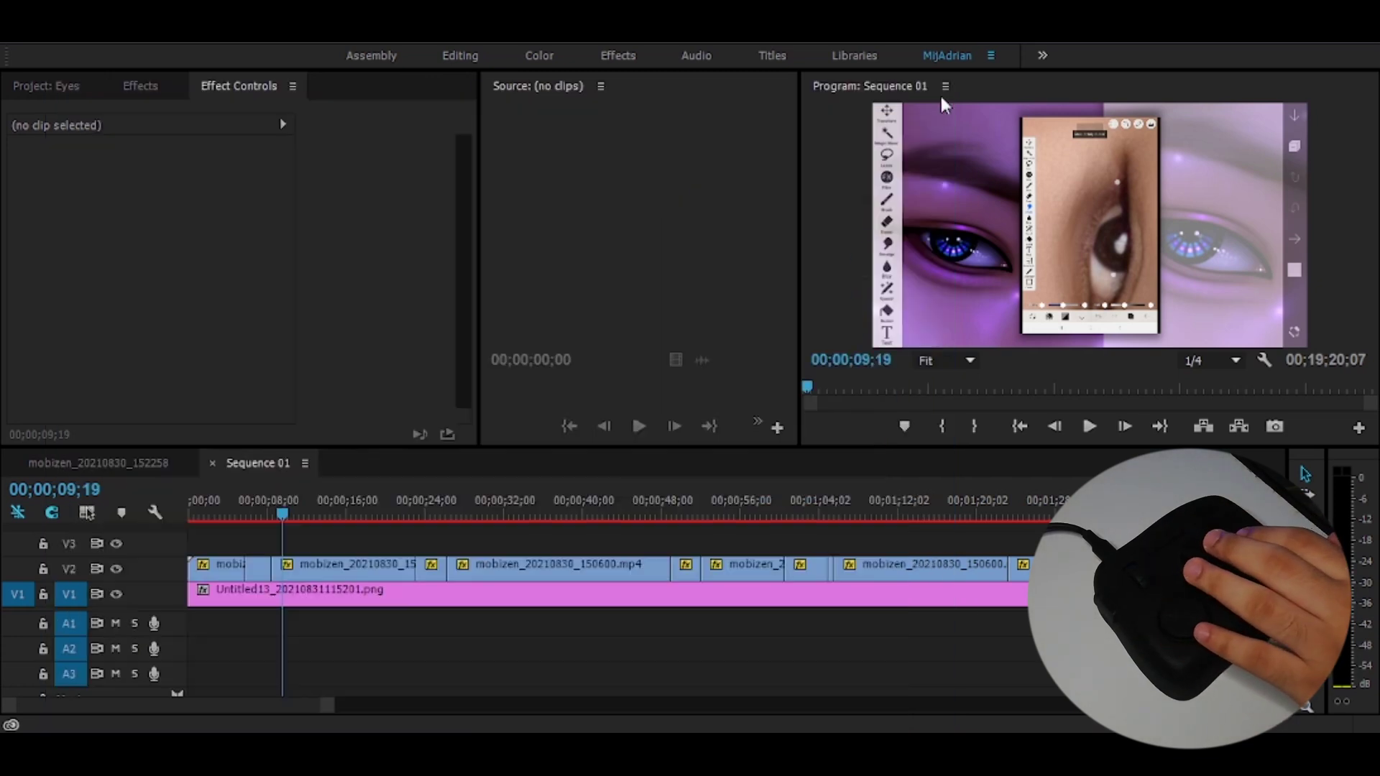
# Place the 001 title on V3 at about nine seconds and apply the default transition to its start
pyautogui.click(30, 86)
pyautogui.moveTo(380, 309); pyautogui.dragTo(309, 544)
pyautogui.click(279, 512)
pyautogui.rightClick(303, 550)
pyautogui.rightClick(283, 544)
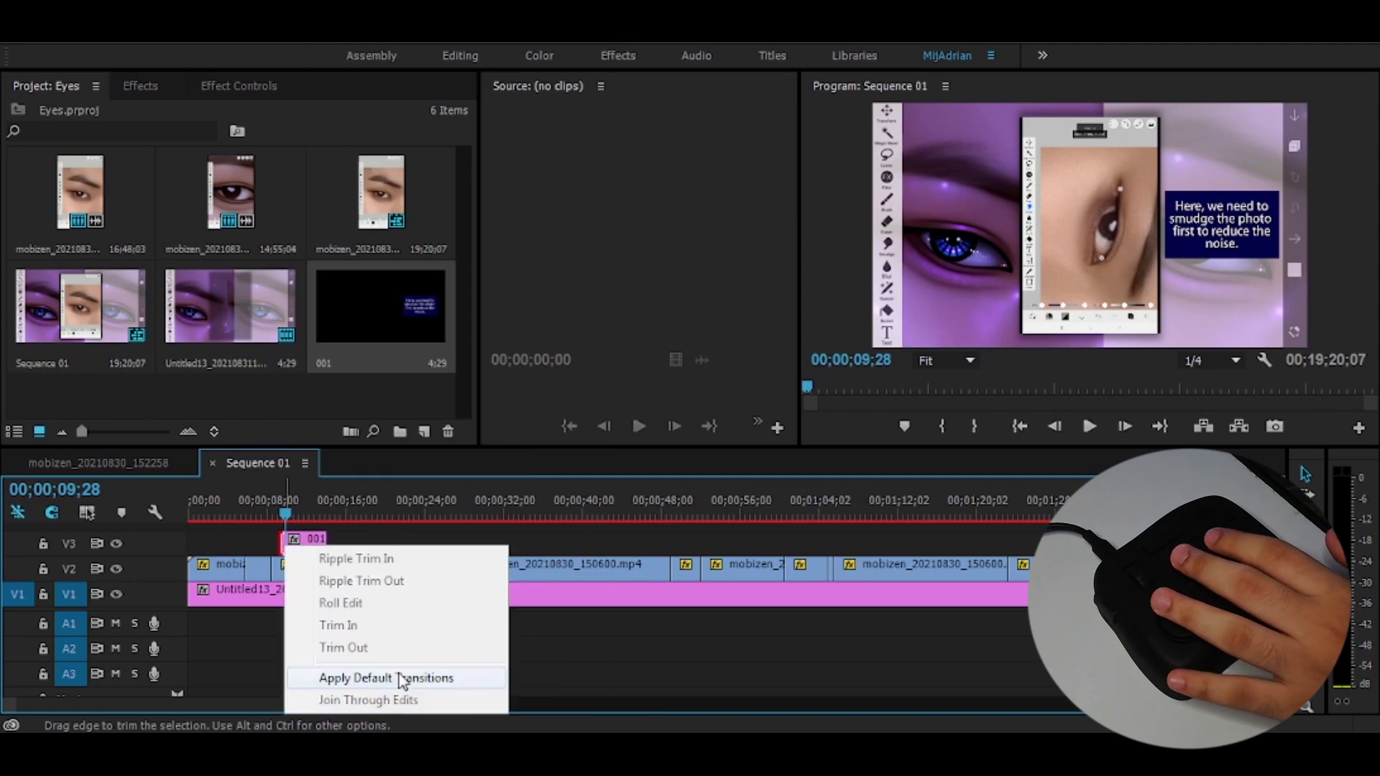
pyautogui.click(400, 678)
# Shorten the transition at the start of the 001 caption clip to 4 frames
pyautogui.press('=')
pyautogui.press('=')
pyautogui.press('=')
pyautogui.moveTo(753, 546); pyautogui.dragTo(703, 546)
pyautogui.doubleClick(688, 545)
pyautogui.write('4')
pyautogui.press('Return')
pyautogui.click(724, 512)
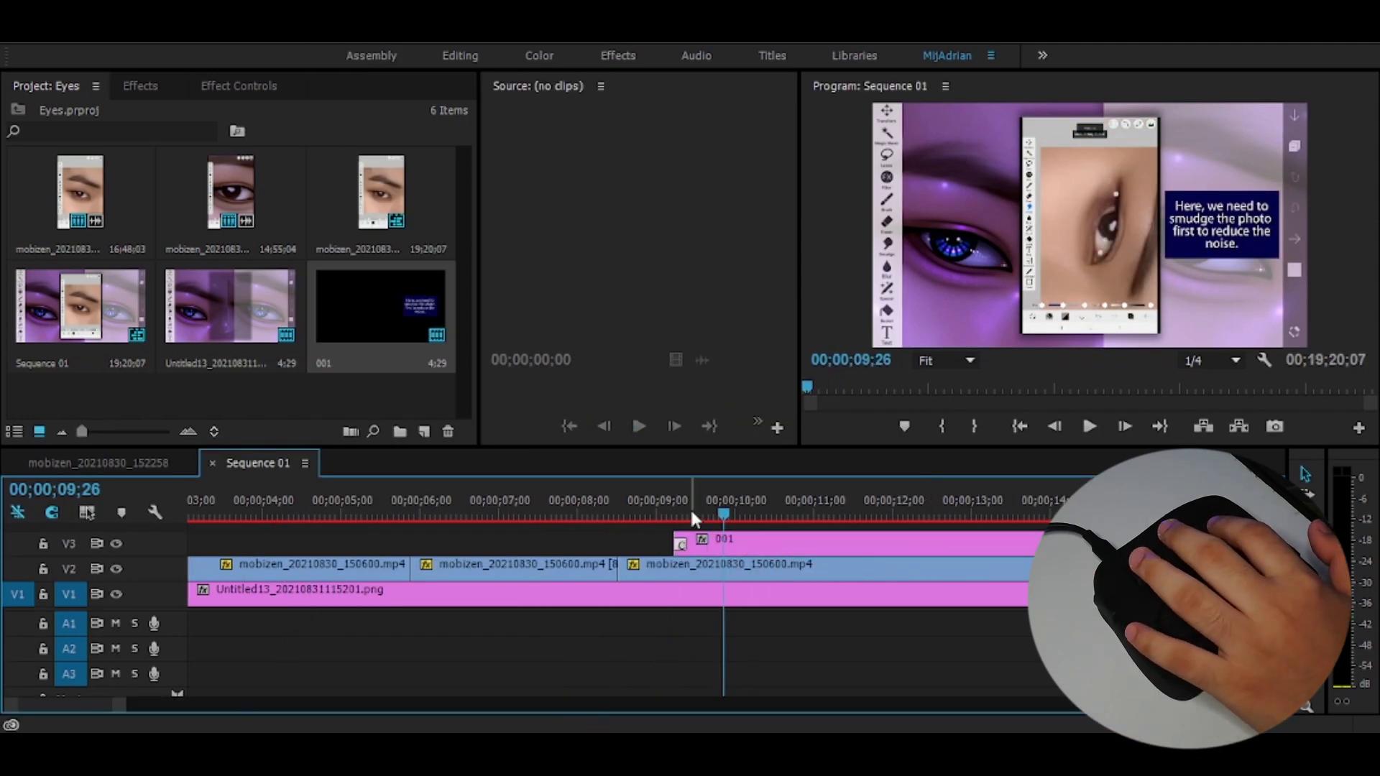
# Play the sequence around the start of the 001 caption to check its fade-in
pyautogui.press('space')
pyautogui.press('space')
pyautogui.click(666, 512)
pyautogui.press('space')
pyautogui.click(899, 512)
pyautogui.press('space')
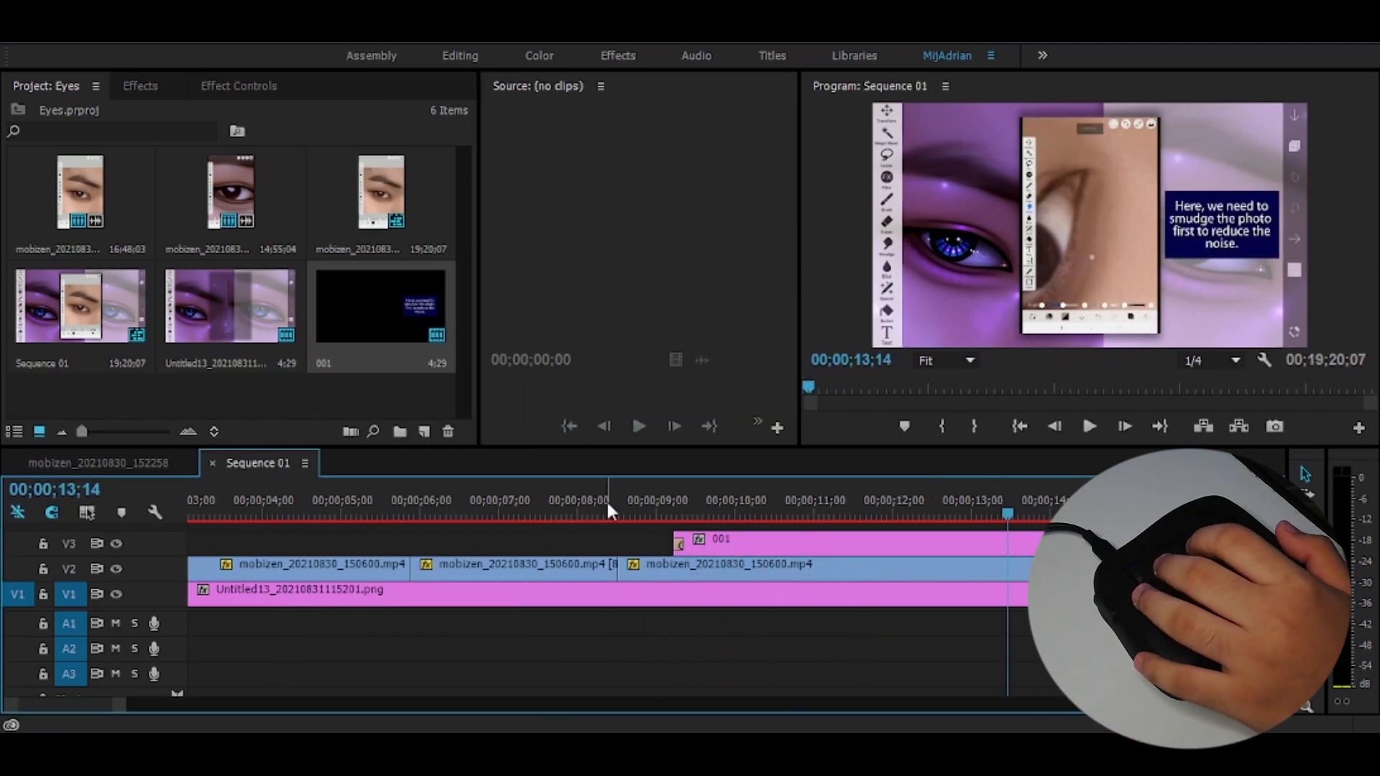
# Scrub through the 001 caption clip and play it back over the footage to check its length
pyautogui.press('-')
pyautogui.press('-')
pyautogui.click(461, 512)
pyautogui.click(411, 544)
pyautogui.click(354, 399)
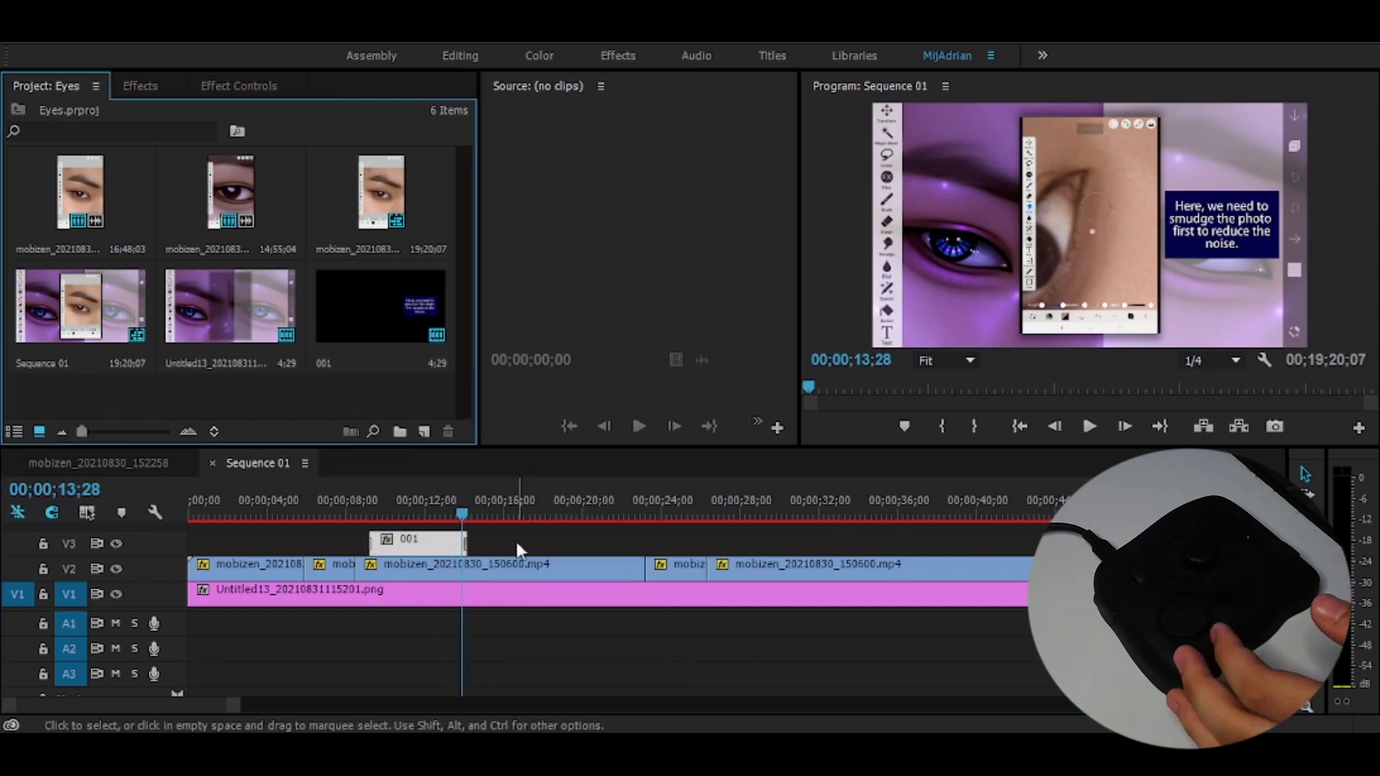
pyautogui.click(515, 539)
pyautogui.click(398, 514)
pyautogui.moveTo(398, 515); pyautogui.dragTo(446, 514)
pyautogui.press('space')
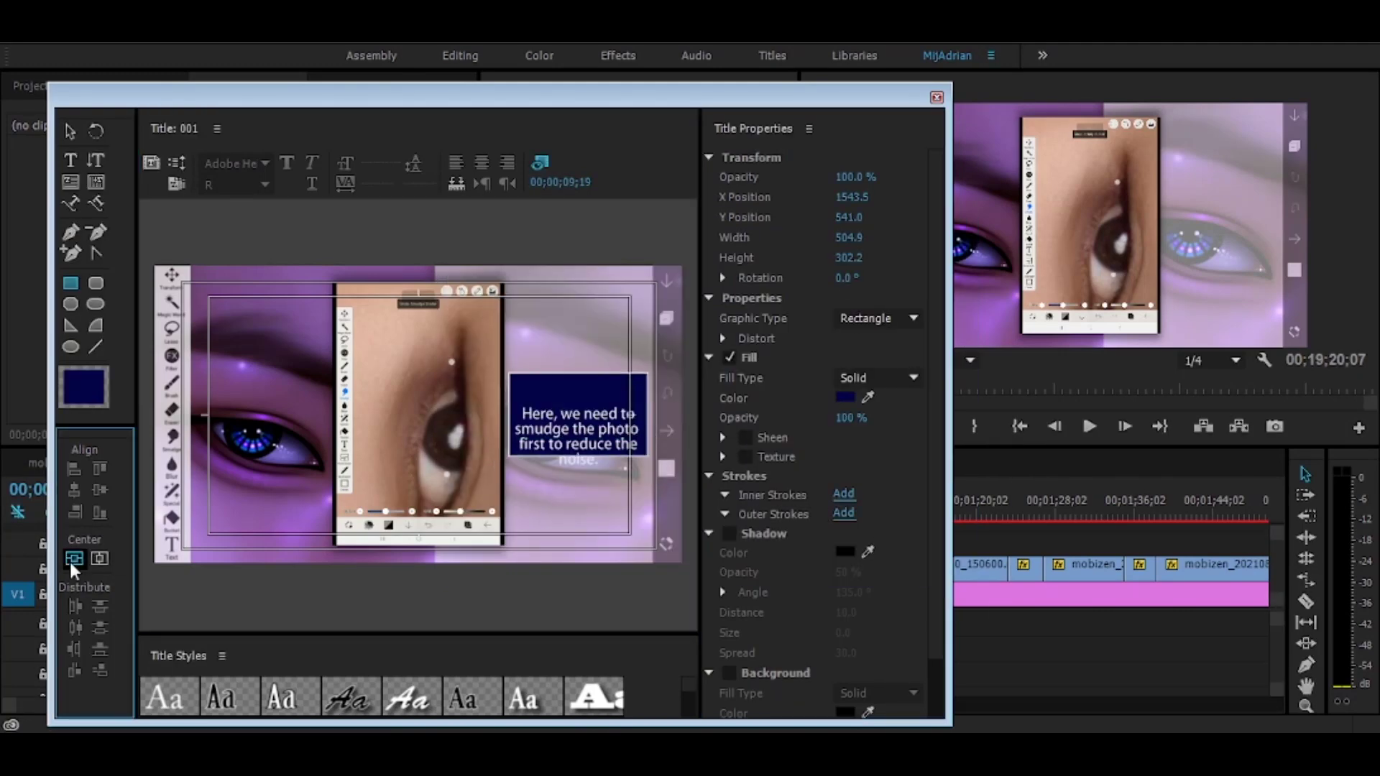
# Centre the caption text vertically in the frame over the dark blue rectangle and close the title editor
pyautogui.click(593, 469)
pyautogui.click(79, 561)
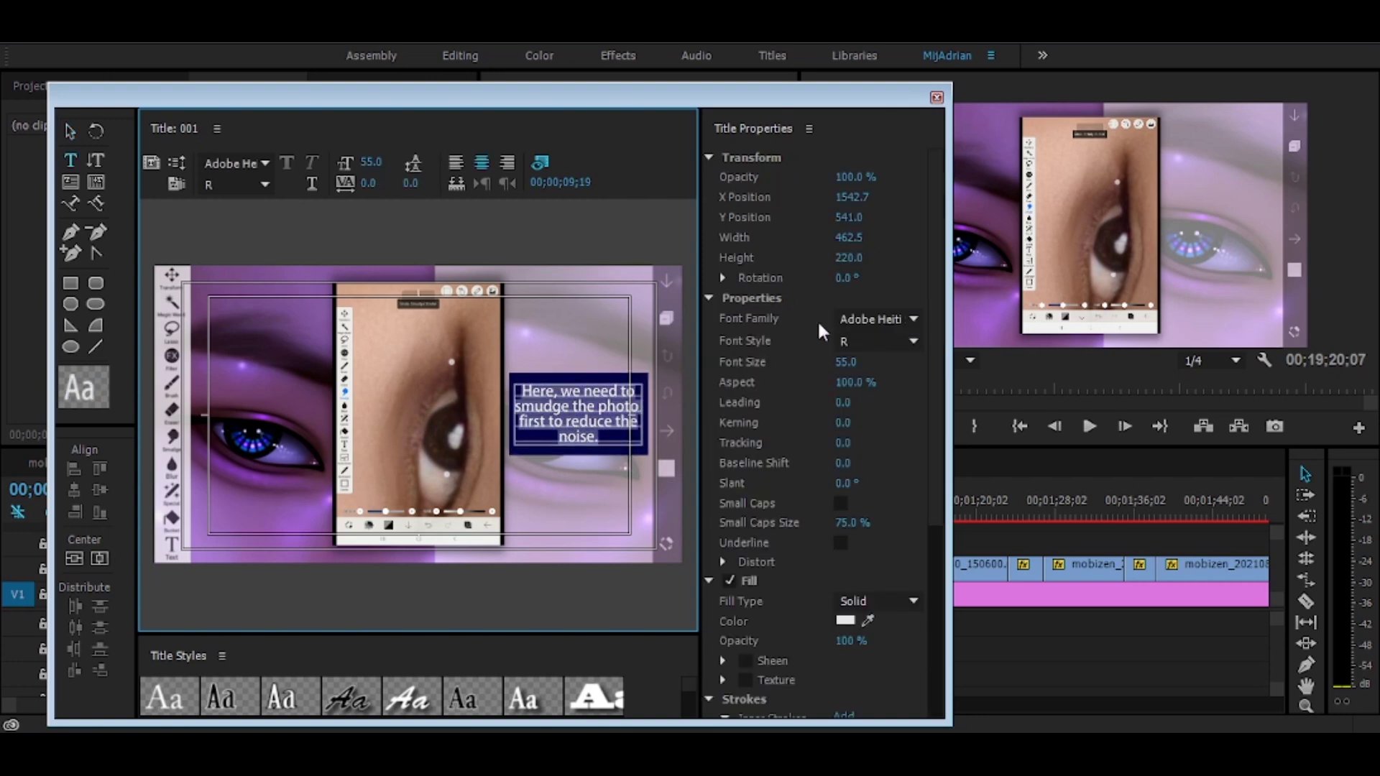
pyautogui.scroll(-5, 821, 331)
pyautogui.click(937, 97)
# Apply the default Cross Dissolve transition to the start of the 001 caption clip on V3
pyautogui.rightClick(308, 558)
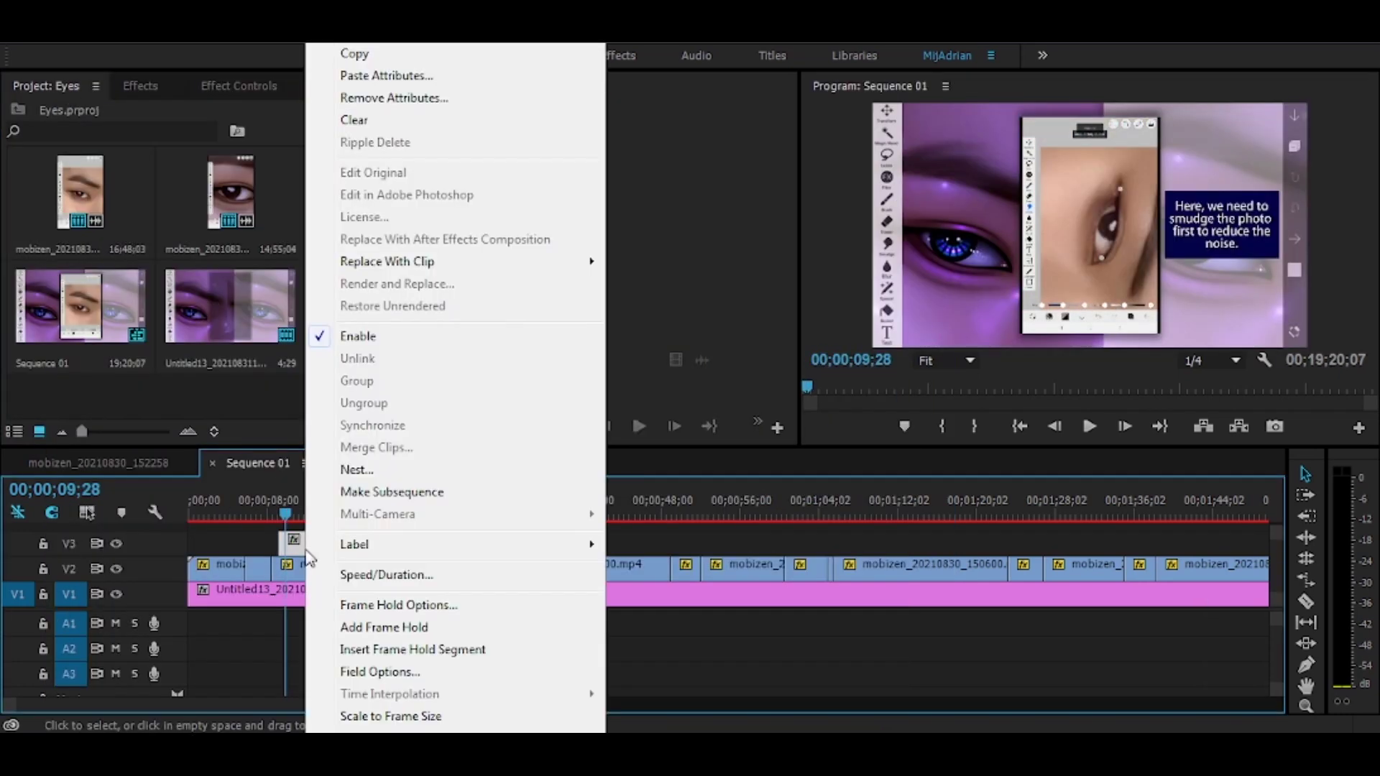
pyautogui.click(281, 510)
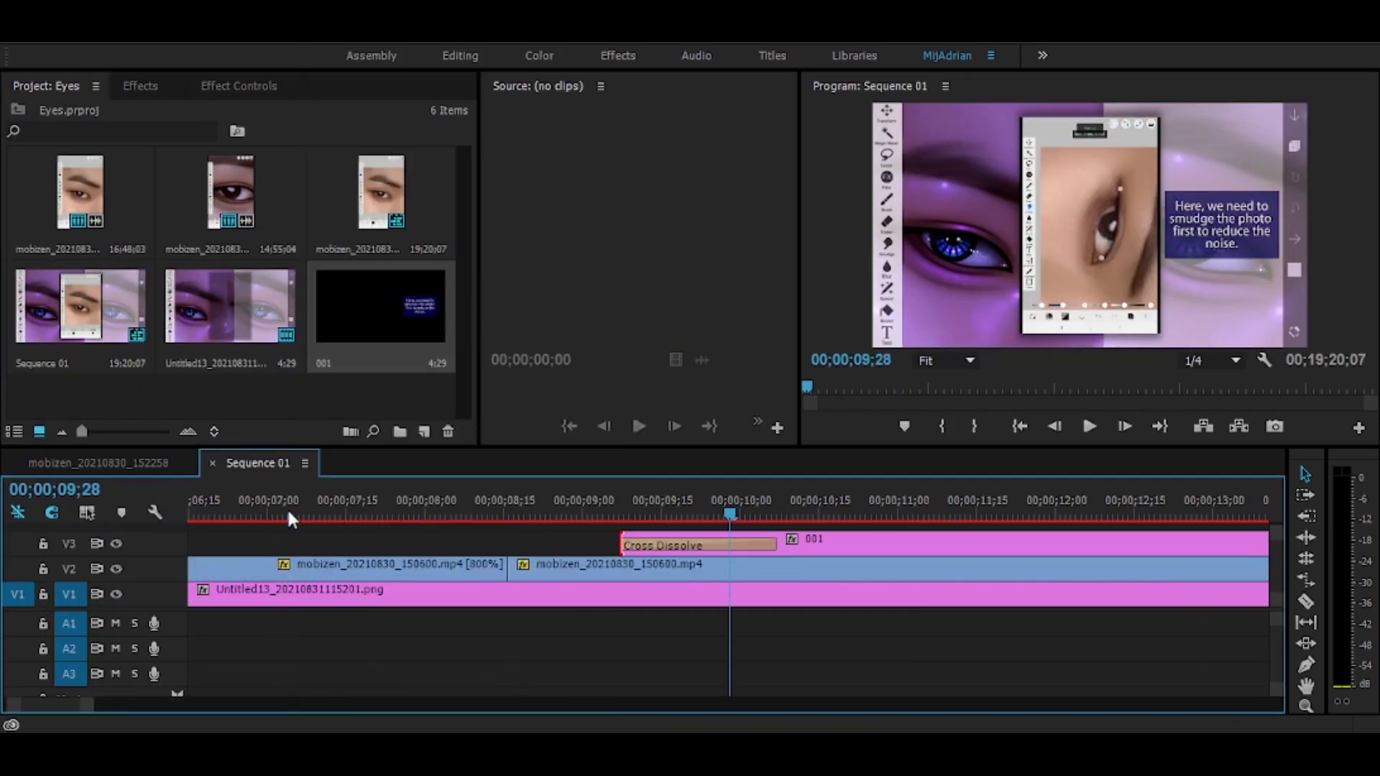
pyautogui.press('-')
pyautogui.click(724, 503)
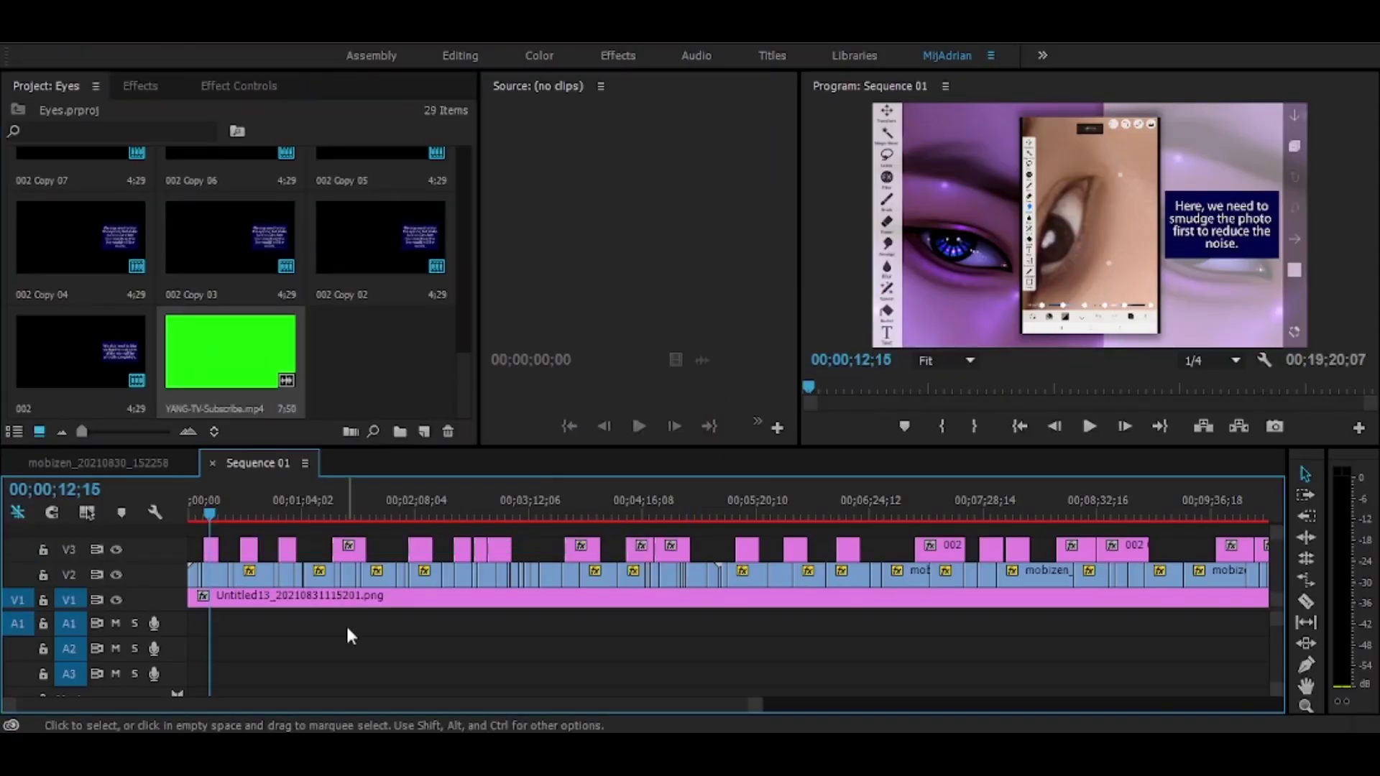
# Add YANG-TV-Subscribe.mp4 on V4 at about 19 seconds and set its position to 390, 765
pyautogui.moveTo(230, 350); pyautogui.dragTo(222, 512)
pyautogui.rightClick(226, 545)
pyautogui.click(238, 85)
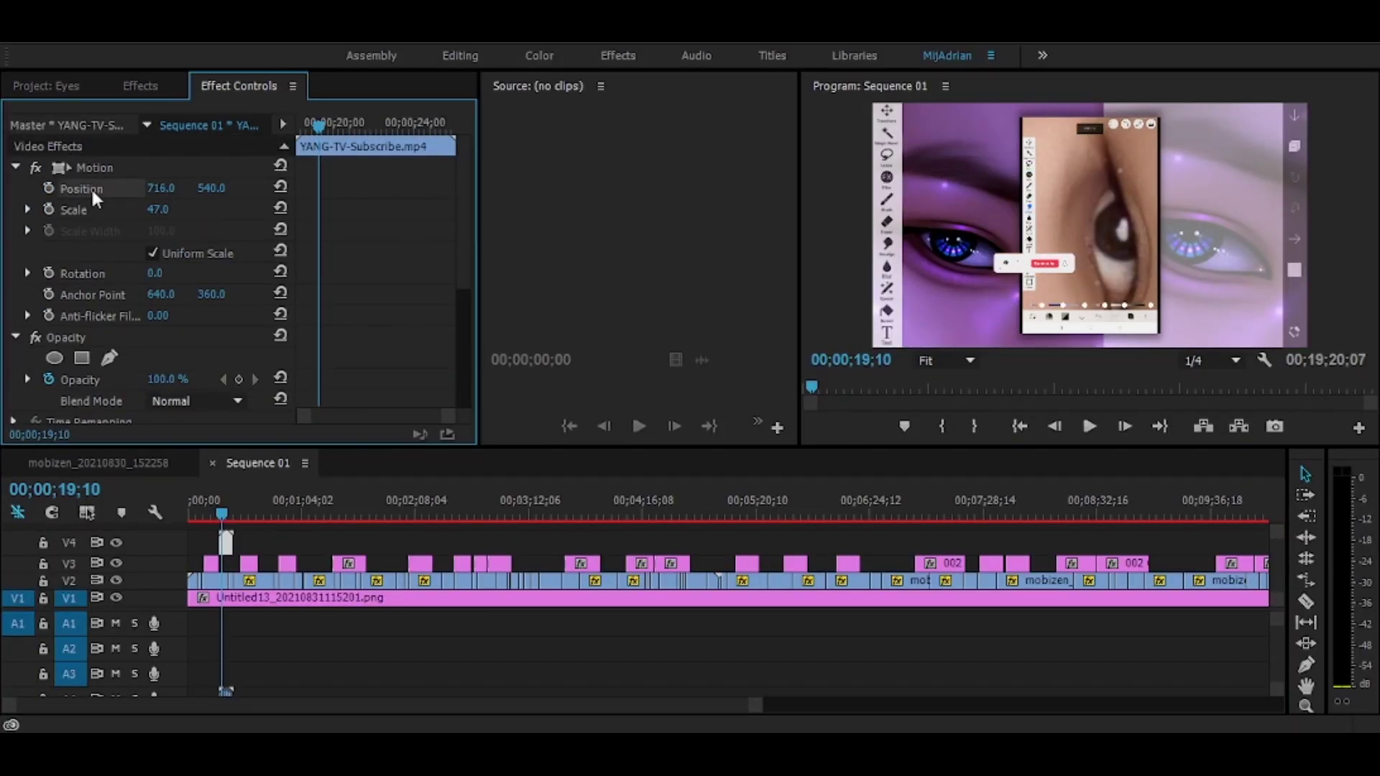
pyautogui.moveTo(160, 188); pyautogui.dragTo(0, 189)
pyautogui.moveTo(210, 189); pyautogui.dragTo(371, 188)
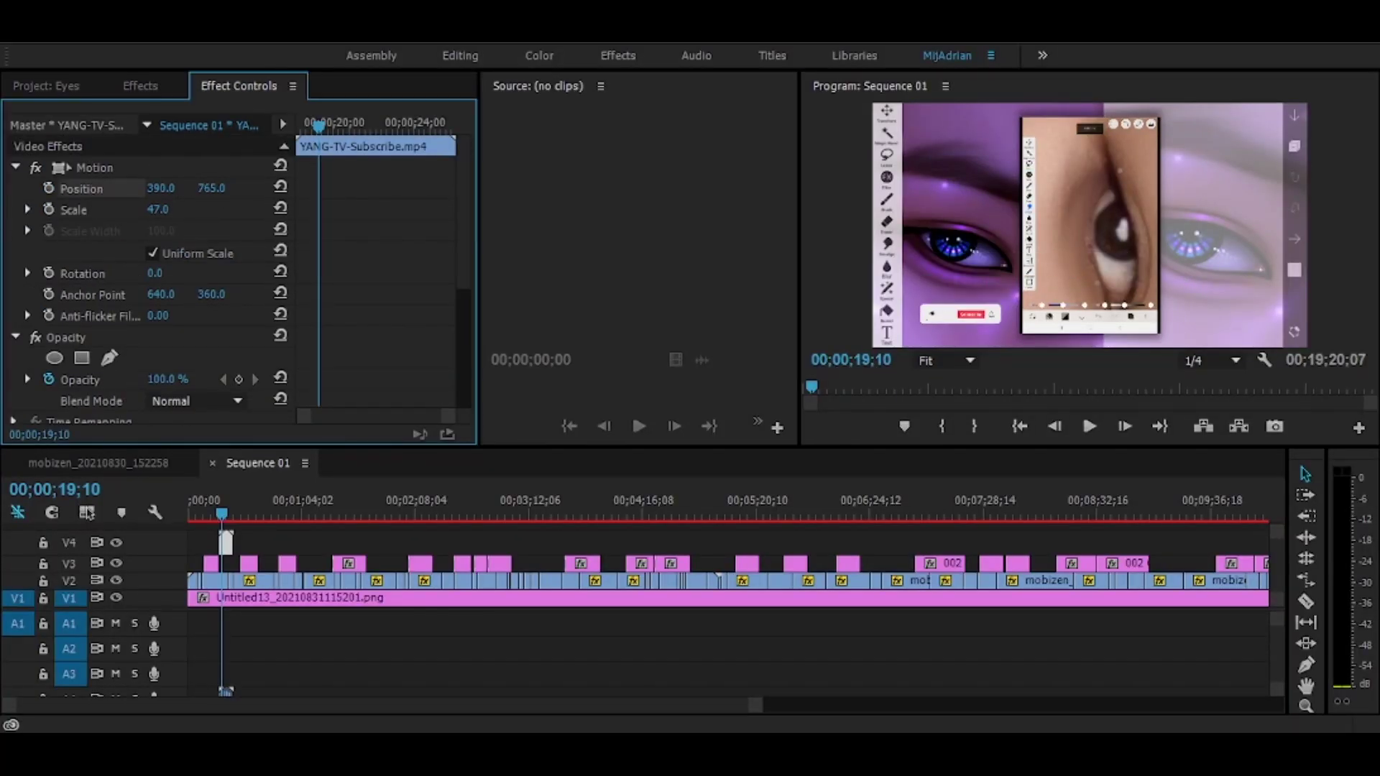
# Play the opening of the sequence to check the subscribe animation
pyautogui.click(210, 509)
pyautogui.press('space')
pyautogui.click(192, 510)
pyautogui.press('space')
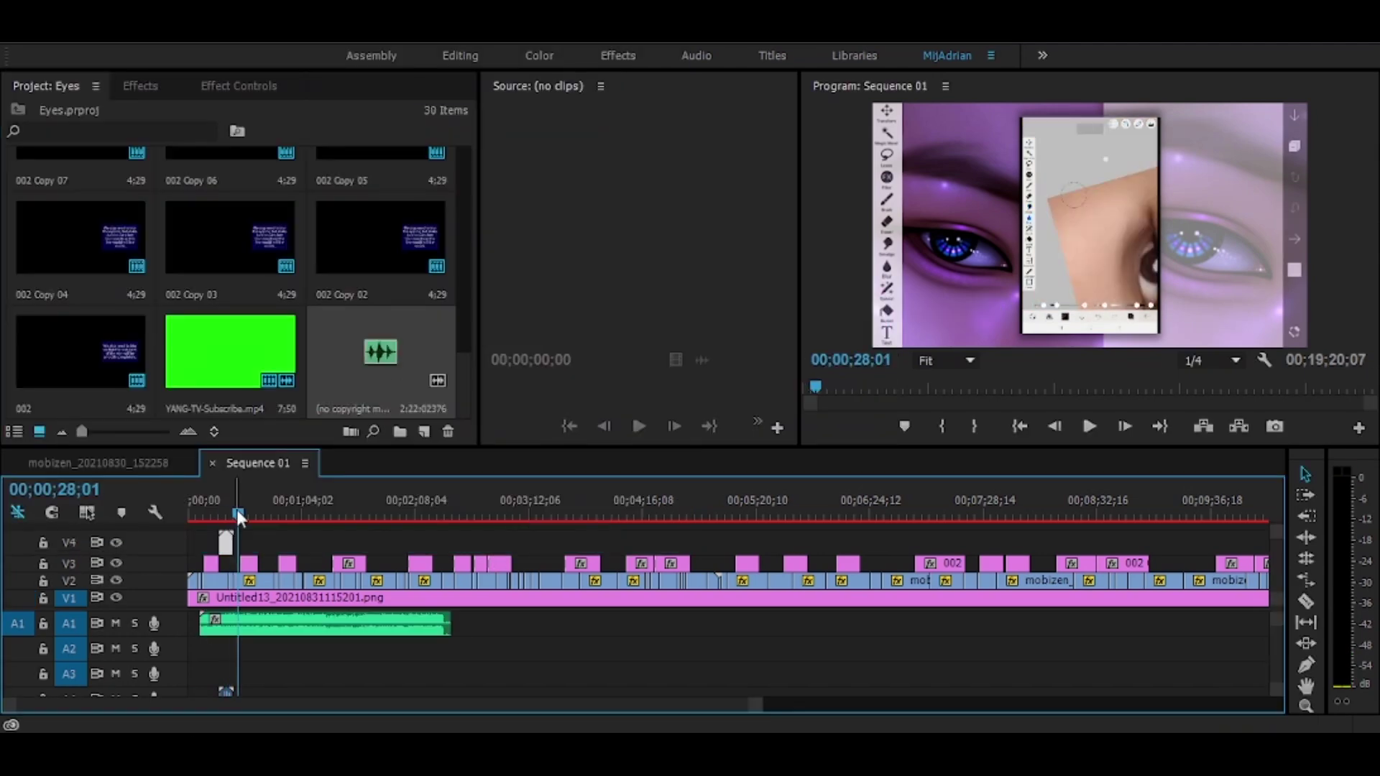
# Move the music clip on A1 to the very start of the sequence
pyautogui.moveTo(238, 513); pyautogui.dragTo(225, 515)
pyautogui.click(218, 623)
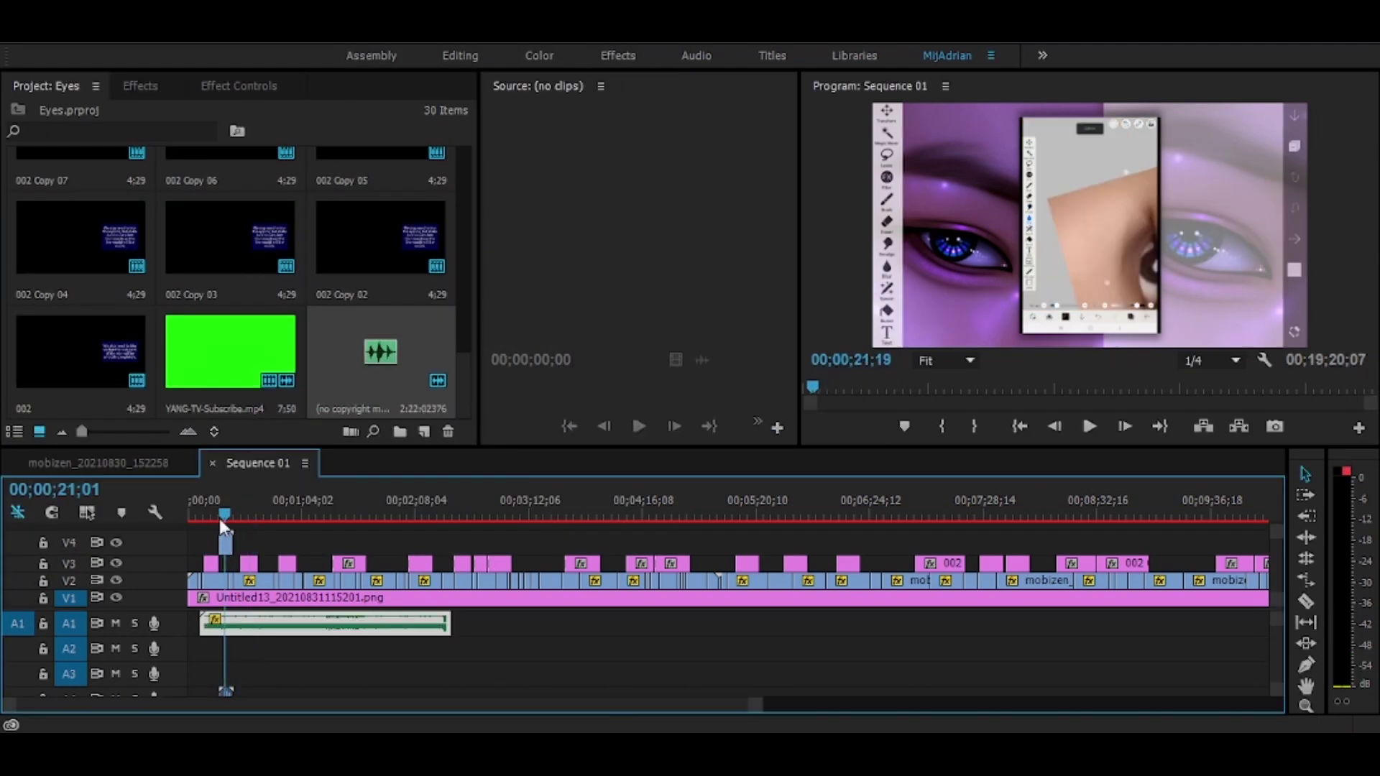
pyautogui.moveTo(218, 623); pyautogui.dragTo(206, 623)
# Play the sequence from its start and at a further point to check the music against the video
pyautogui.click(201, 502)
pyautogui.press('space')
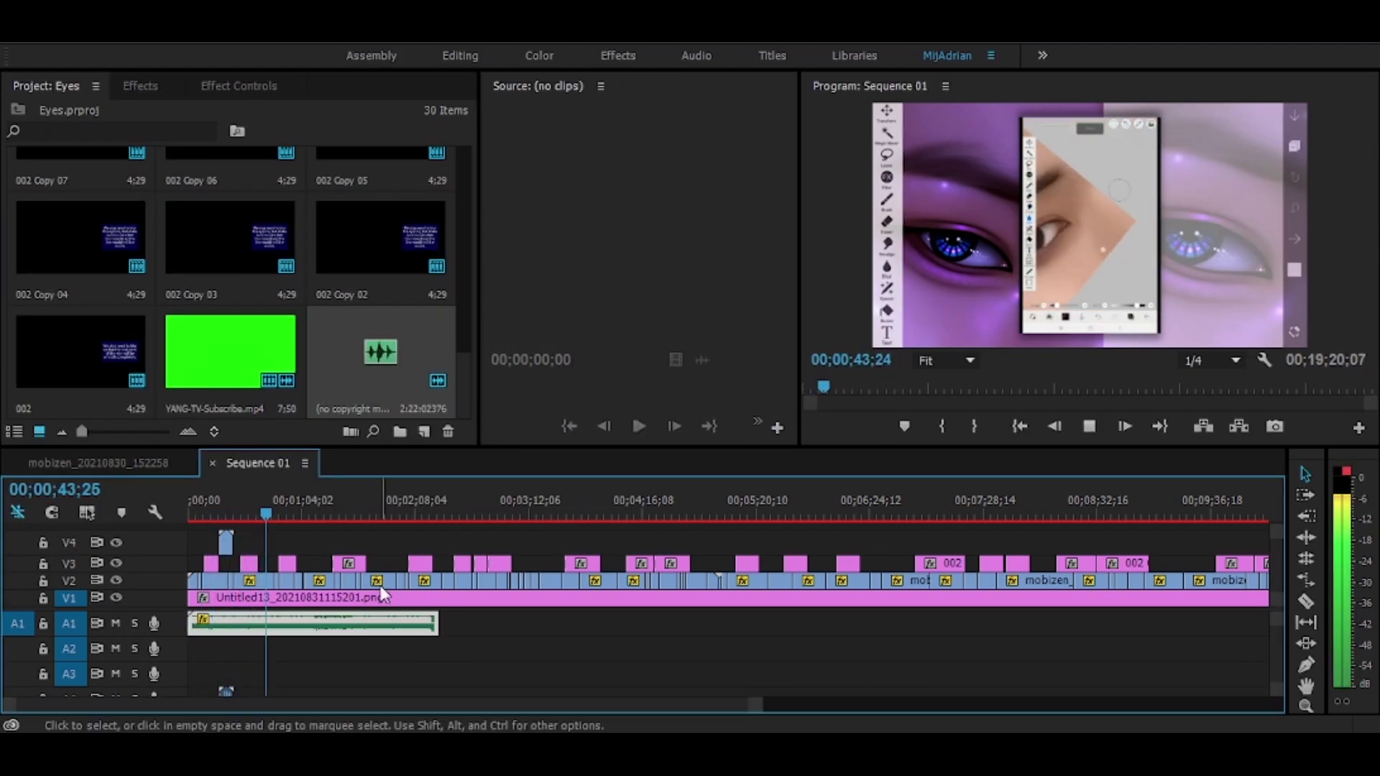
pyautogui.press('=')
pyautogui.press('=')
pyautogui.press('=')
pyautogui.click(476, 514)
pyautogui.press('space')
pyautogui.press('space')
# Duplicate the music clip end to end along A1 to make six consecutive clips under the footage
pyautogui.press('-')
pyautogui.press('-')
pyautogui.press('-')
pyautogui.press('-')
pyautogui.press('-')
pyautogui.press('=')
pyautogui.keyDown('alt'); pyautogui.moveTo(276, 623); pyautogui.dragTo(449, 623); pyautogui.keyUp('alt')
pyautogui.keyDown('alt'); pyautogui.moveTo(449, 622); pyautogui.dragTo(622, 623); pyautogui.keyUp('alt')
pyautogui.keyDown('alt'); pyautogui.moveTo(622, 623); pyautogui.dragTo(967, 623); pyautogui.keyUp('alt')
pyautogui.keyDown('alt'); pyautogui.moveTo(967, 623); pyautogui.dragTo(1140, 623); pyautogui.keyUp('alt')
pyautogui.press('-')
pyautogui.press('Home')
pyautogui.click(324, 517)
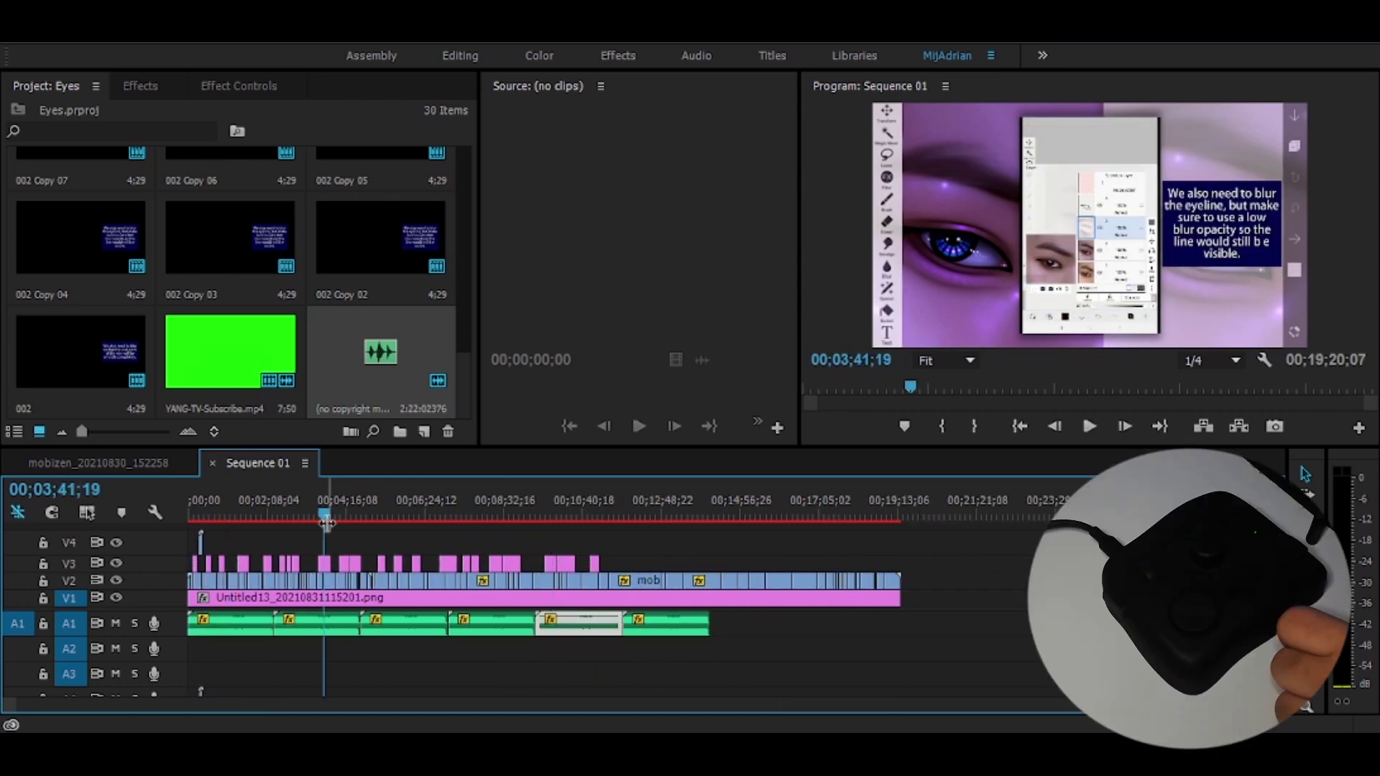
# Mark an in point at the sequence's start and an out point at its end, and open the export settings
pyautogui.press('Home')
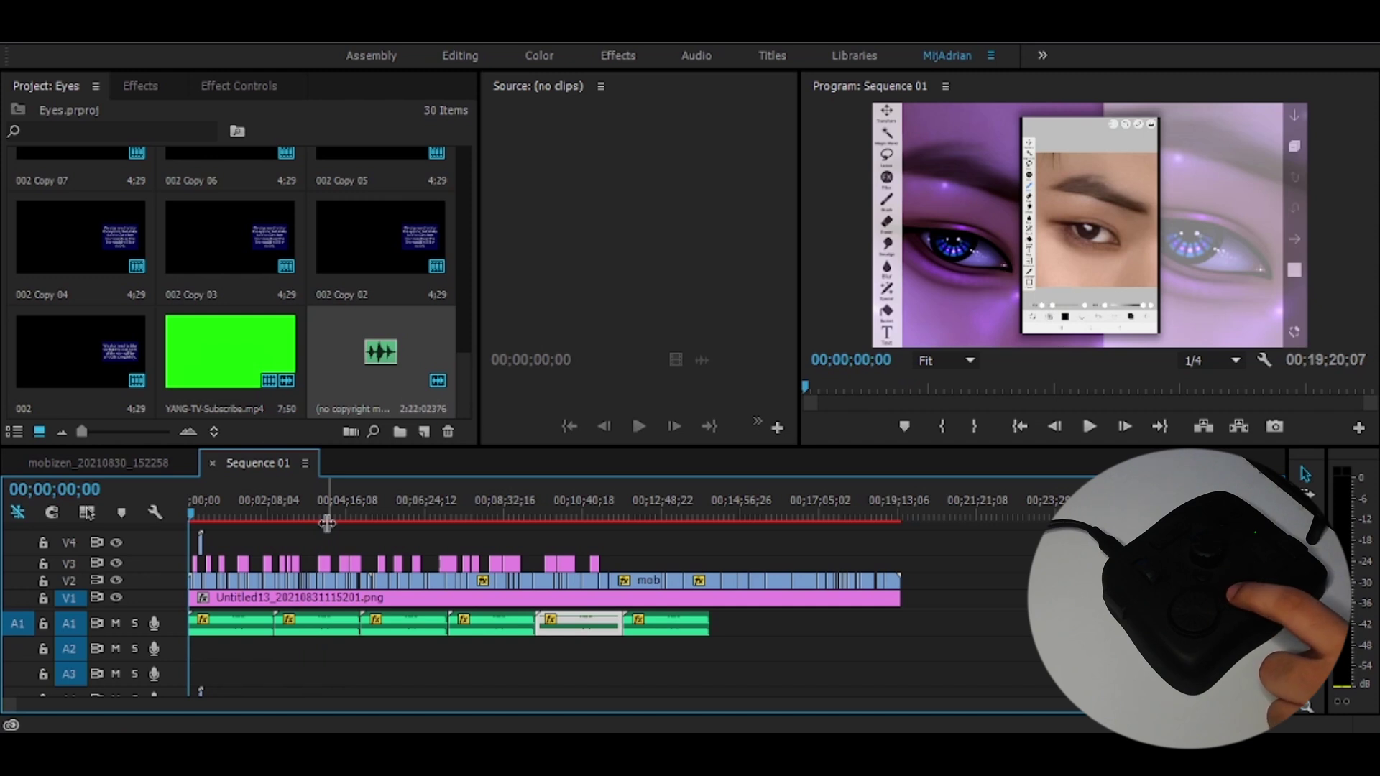
pyautogui.press('i')
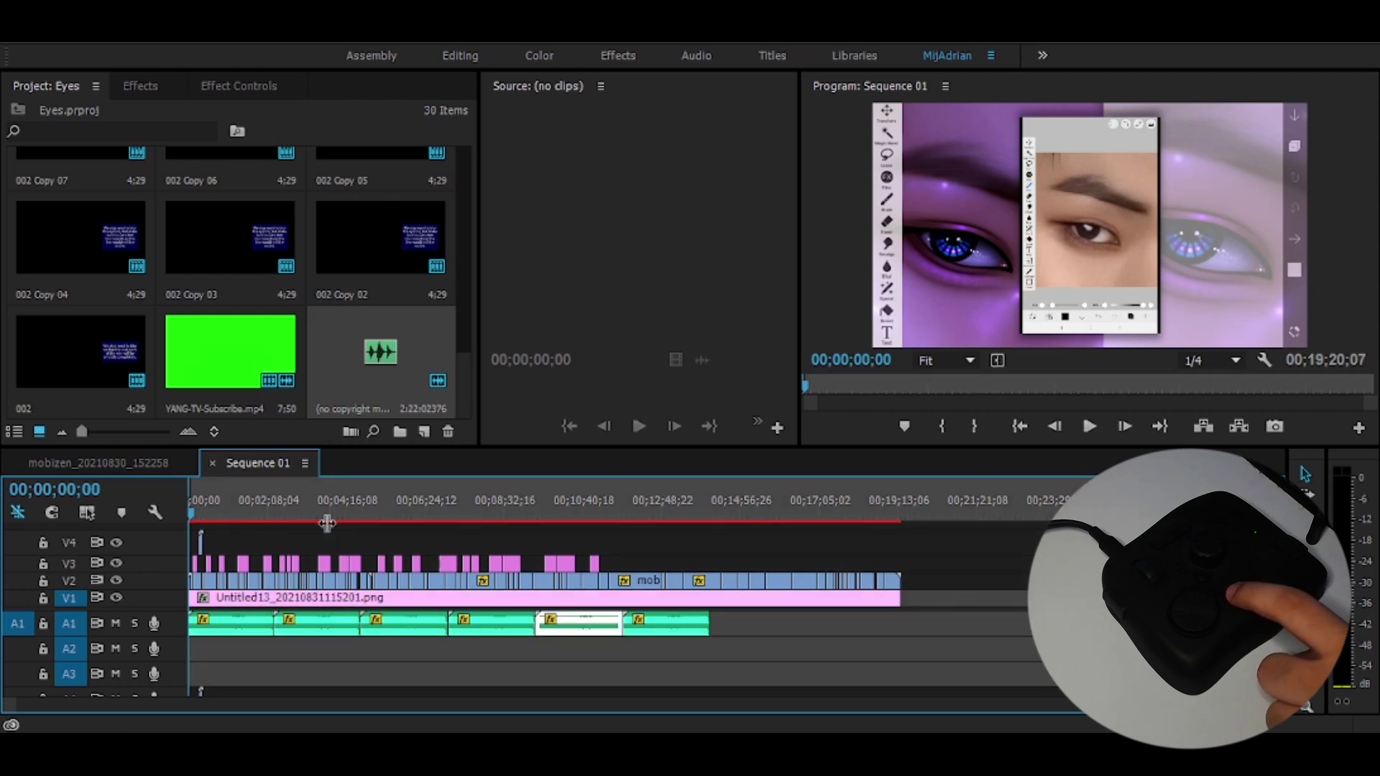
pyautogui.press('End')
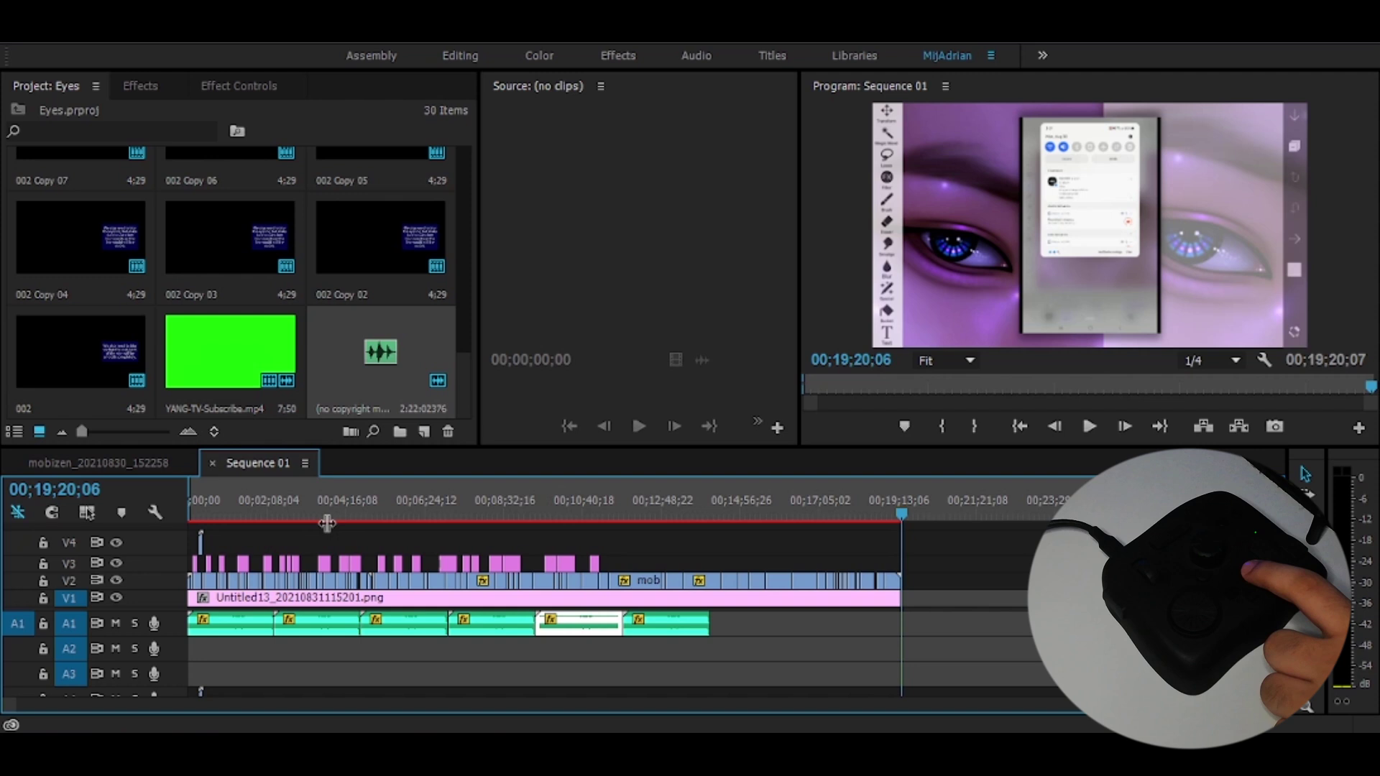
pyautogui.press('o')
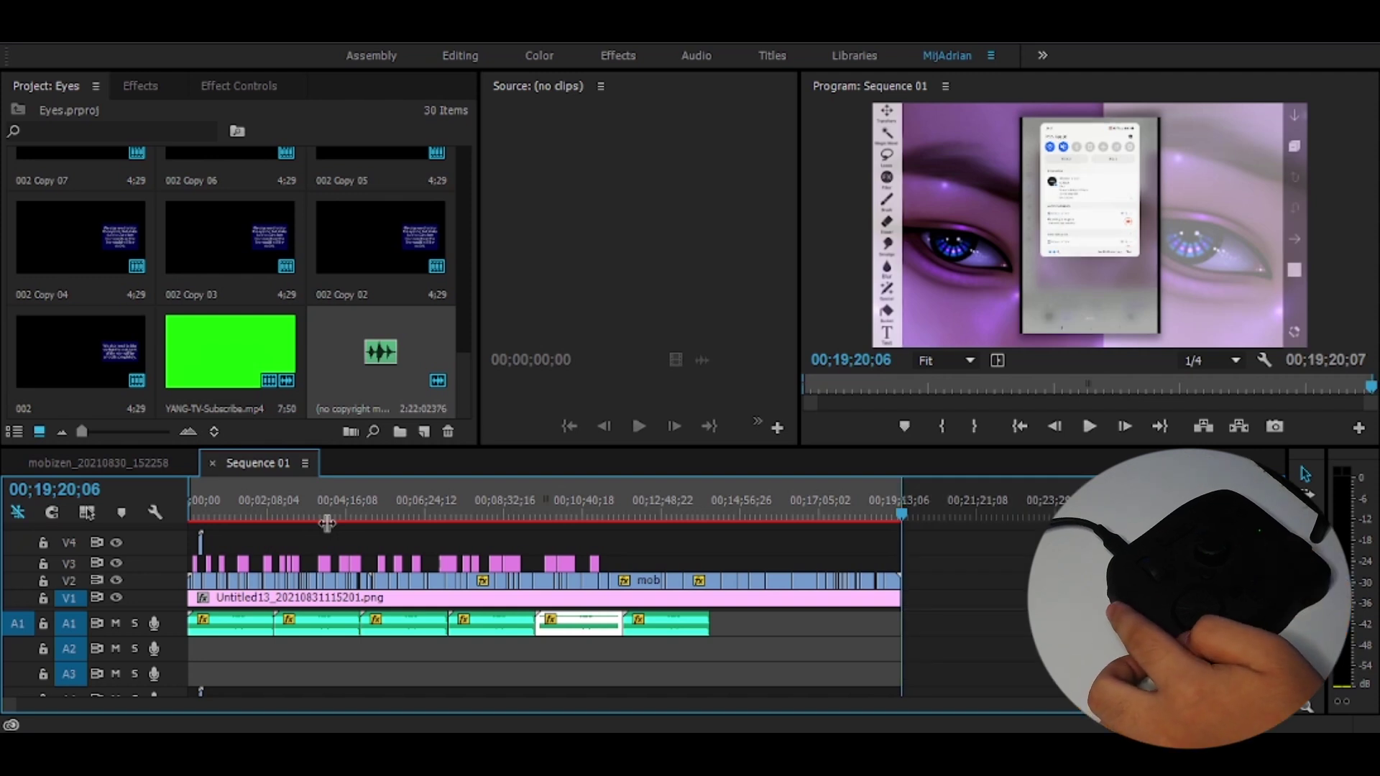
pyautogui.hotkey('ctrl', 'm')
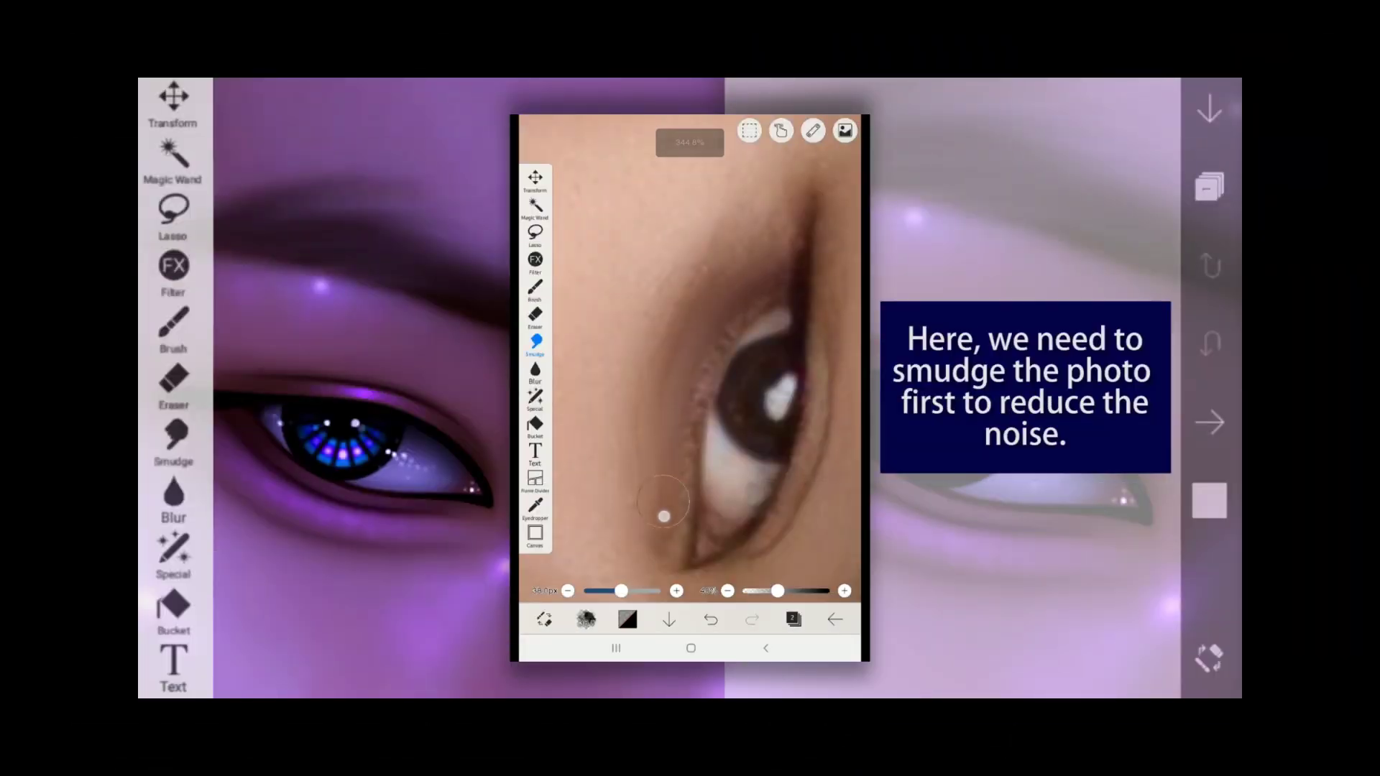
pyautogui.scroll(5, 750, 392)
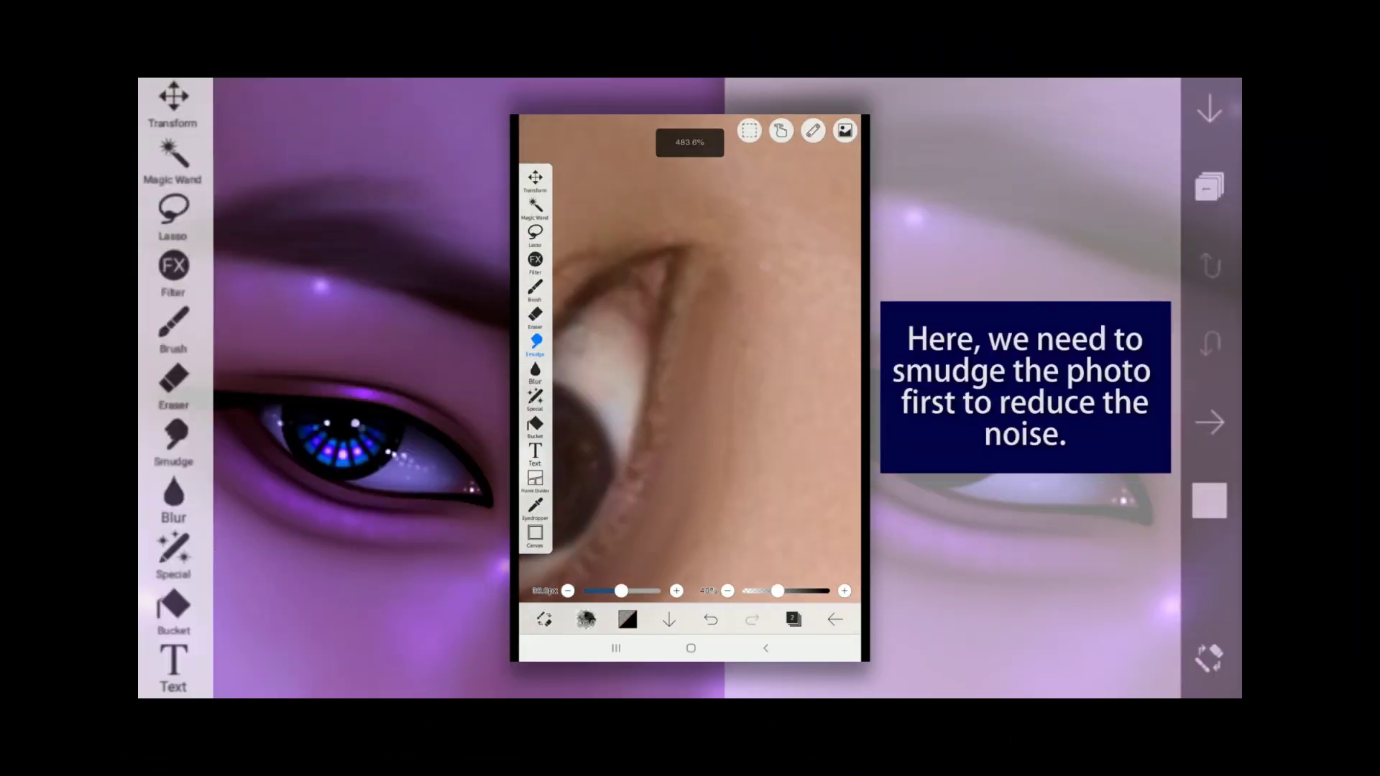
pyautogui.scroll(-4, 763, 377)
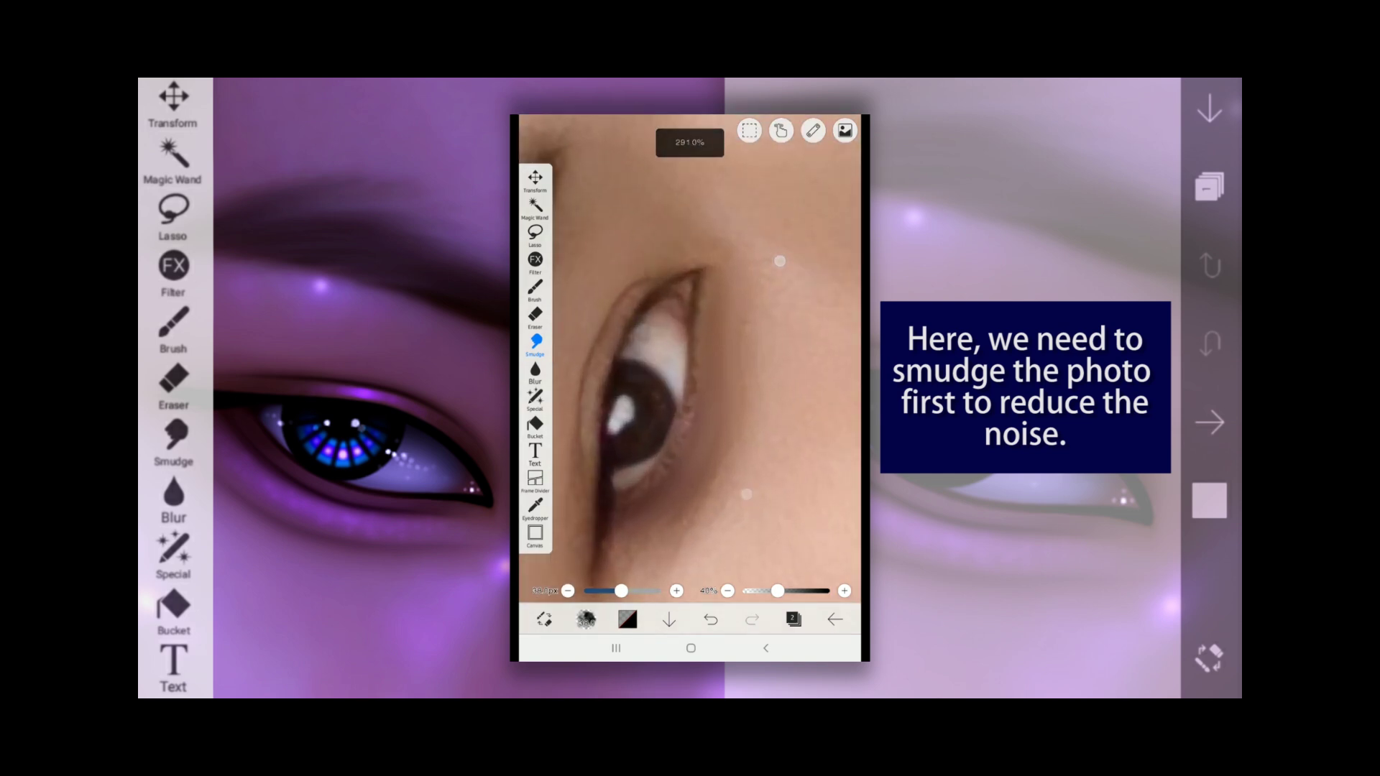
pyautogui.scroll(3, 769, 384)
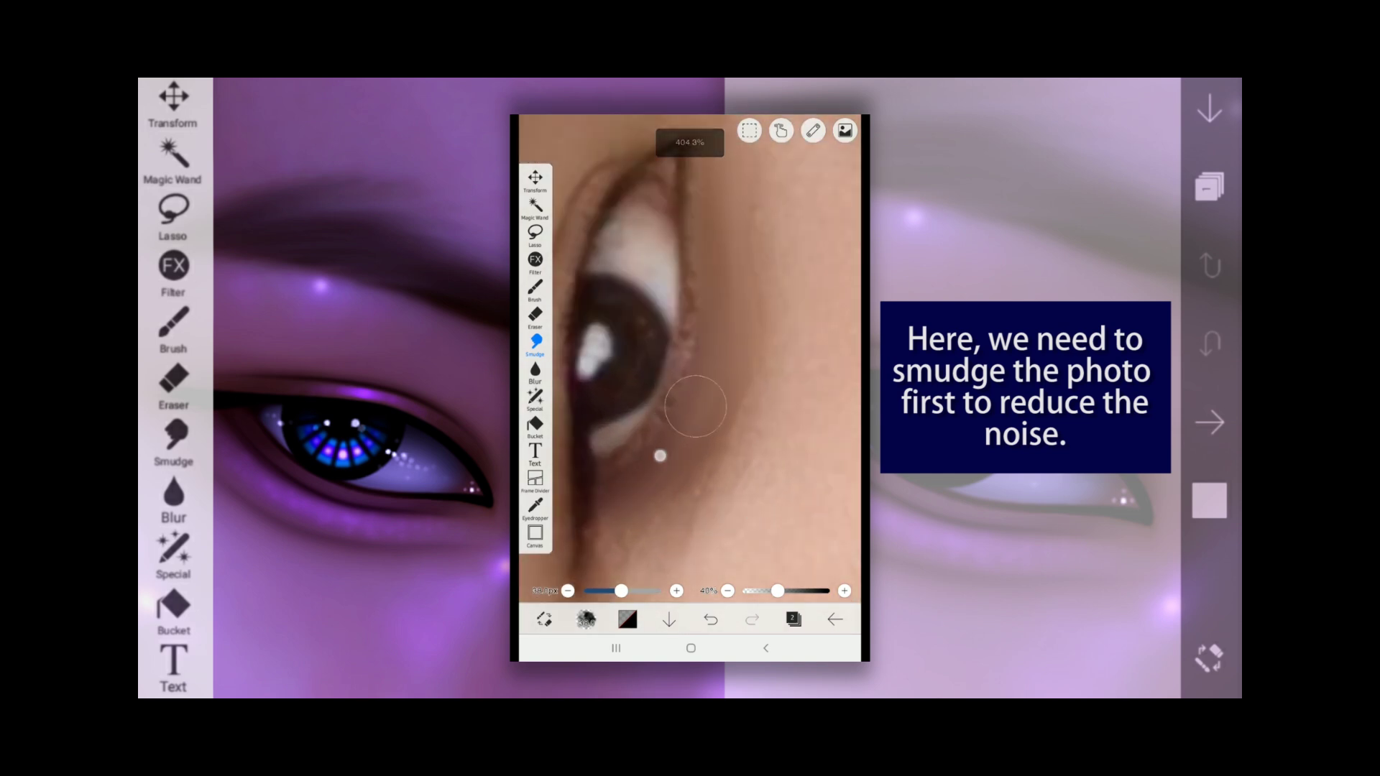
pyautogui.scroll(-4, 757, 384)
pyautogui.scroll(4, 764, 413)
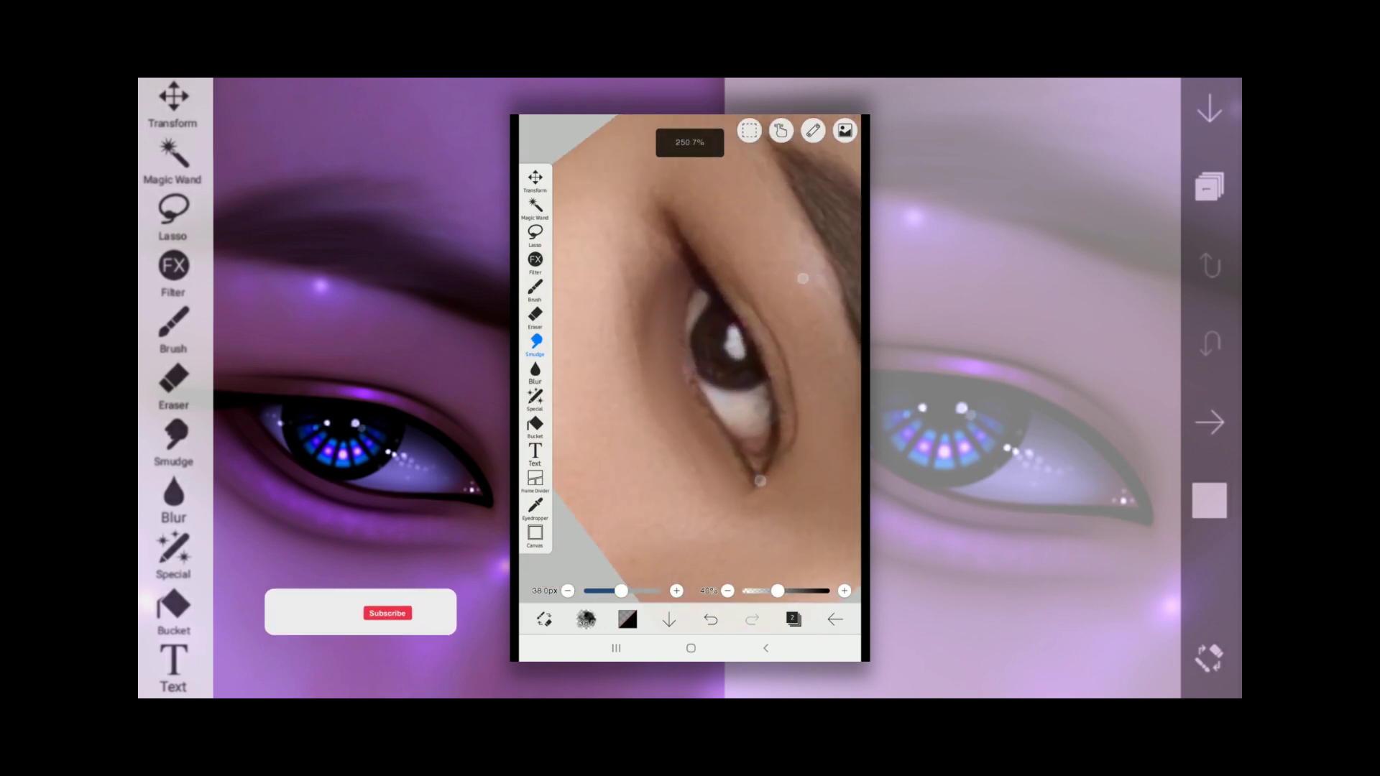
pyautogui.scroll(-3, 773, 270)
pyautogui.scroll(3, 773, 271)
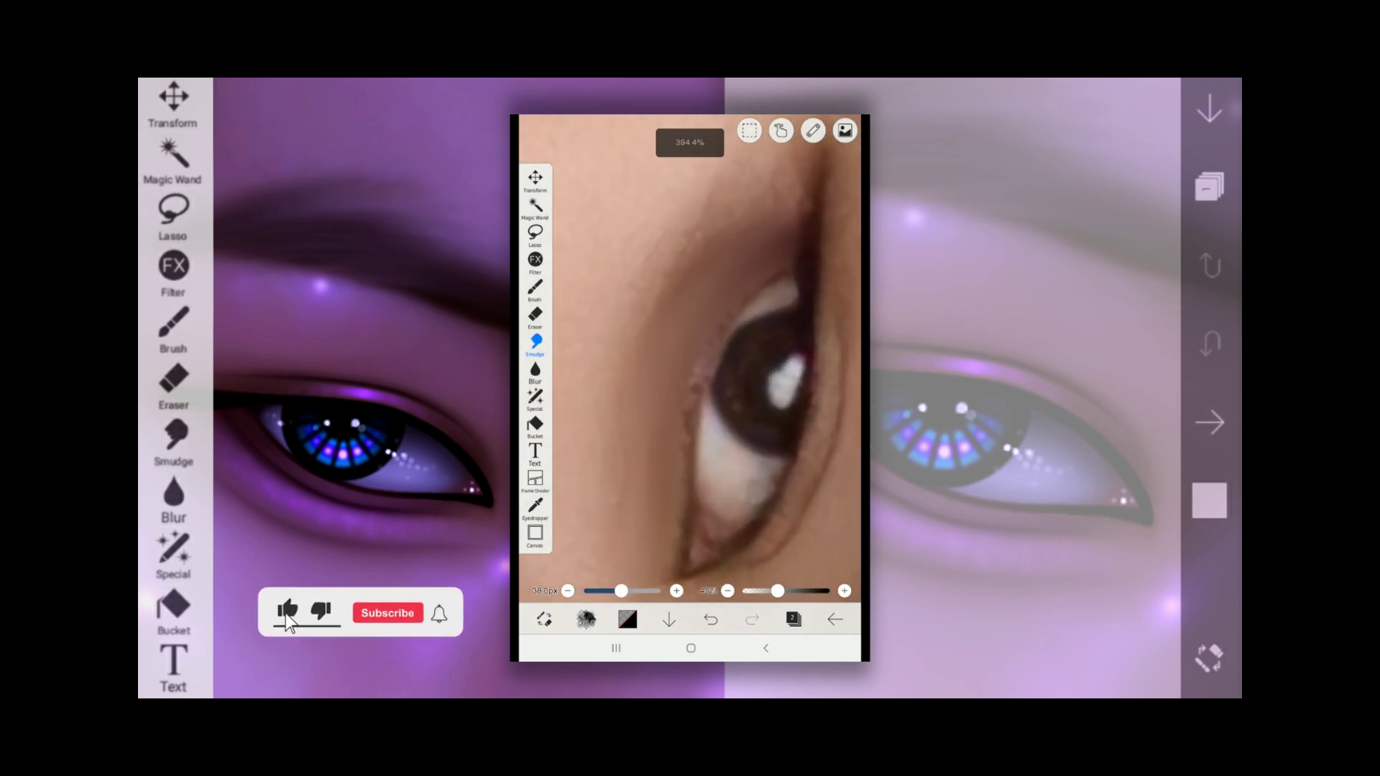
pyautogui.scroll(-4, 750, 388)
pyautogui.scroll(4, 722, 383)
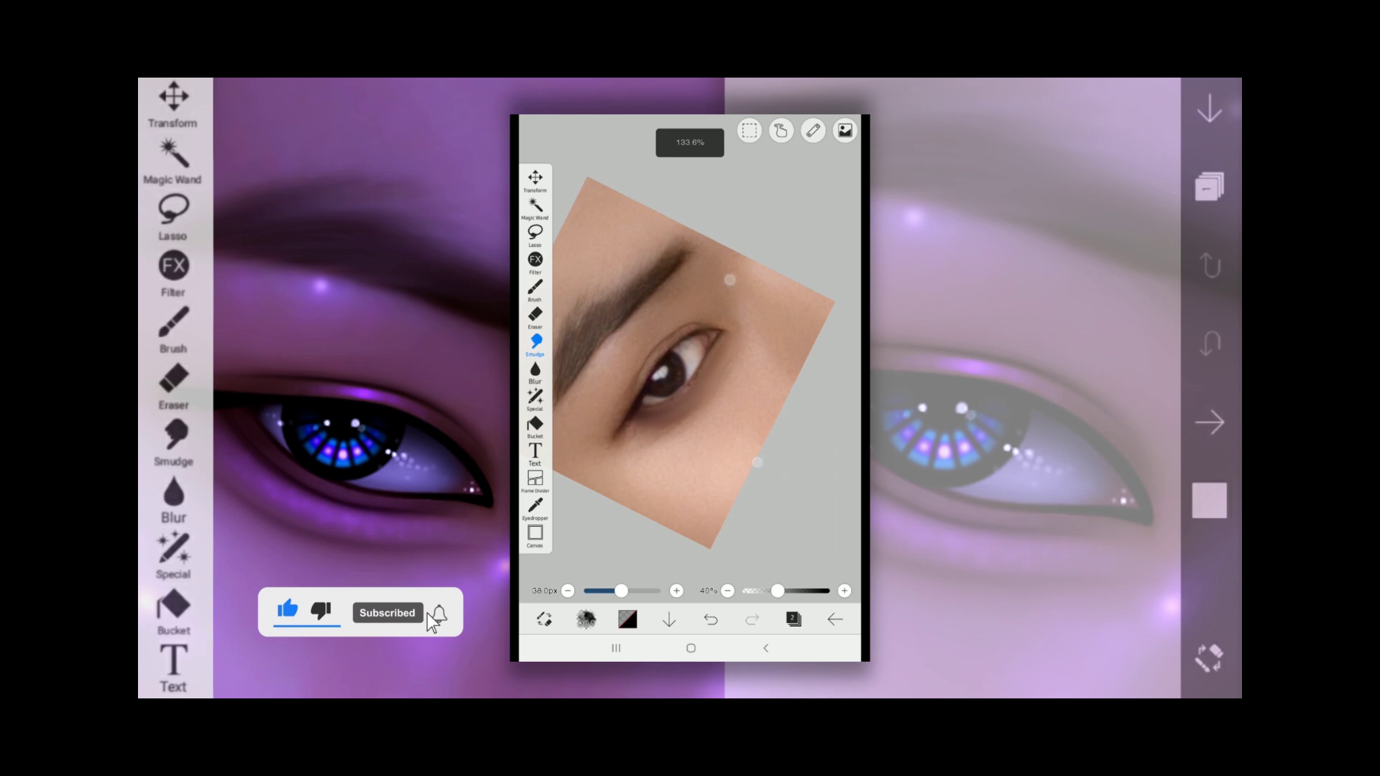
pyautogui.scroll(-2, 759, 267)
pyautogui.scroll(2, 637, 412)
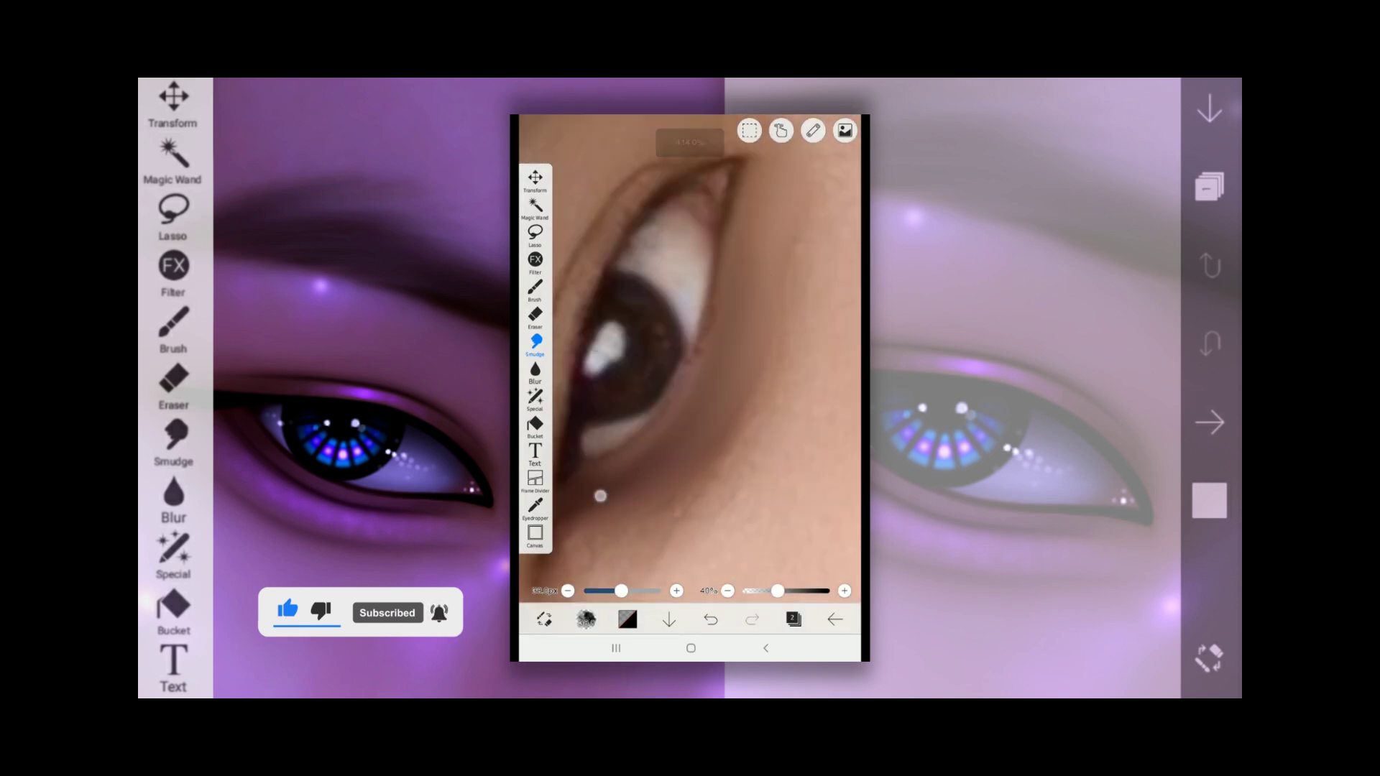
pyautogui.scroll(-4, 759, 358)
pyautogui.scroll(4, 759, 359)
pyautogui.hotkey('ctrl', 'z')
pyautogui.click(535, 372)
pyautogui.scroll(-4, 744, 383)
pyautogui.scroll(3, 638, 335)
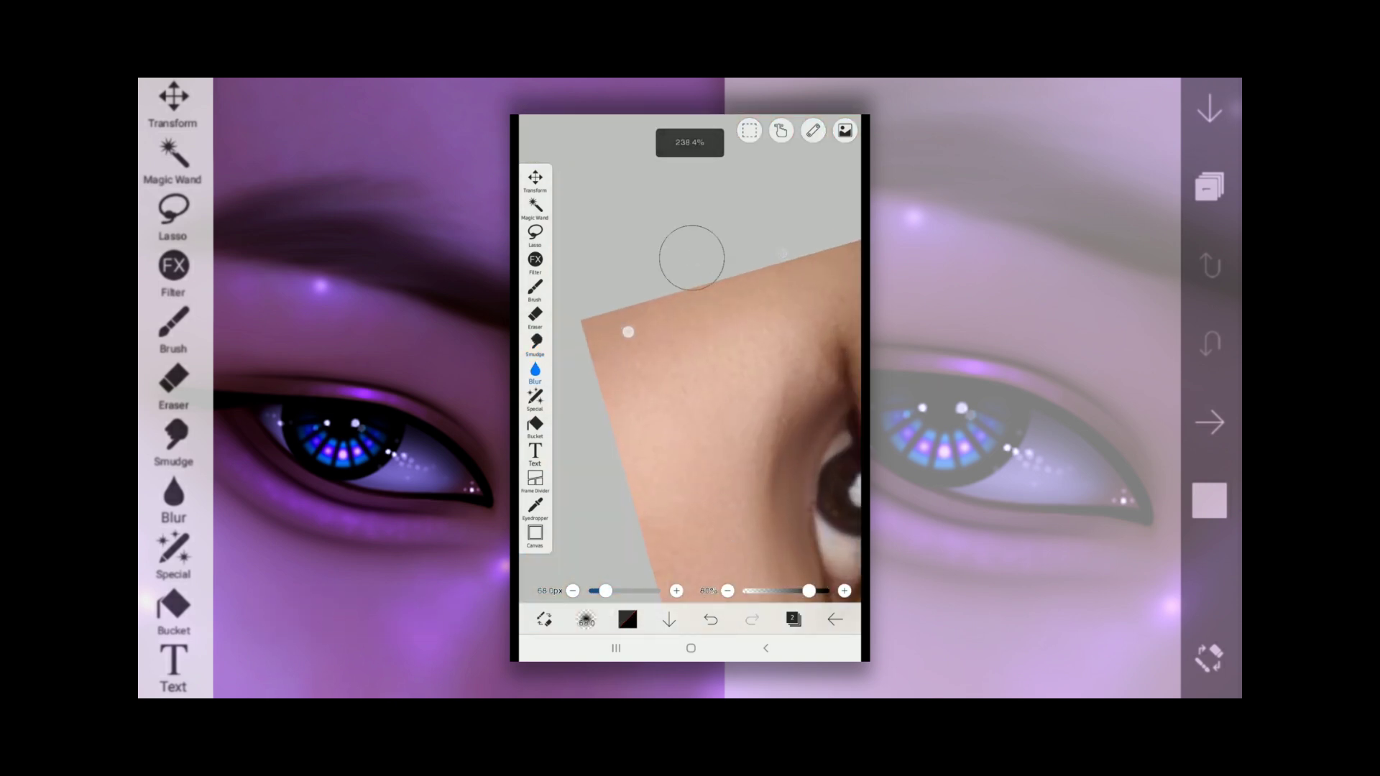
pyautogui.moveTo(628, 333)
pyautogui.mouseDown()
pyautogui.moveTo(652, 278)
pyautogui.moveTo(593, 331)
pyautogui.moveTo(560, 424)
pyautogui.mouseUp()
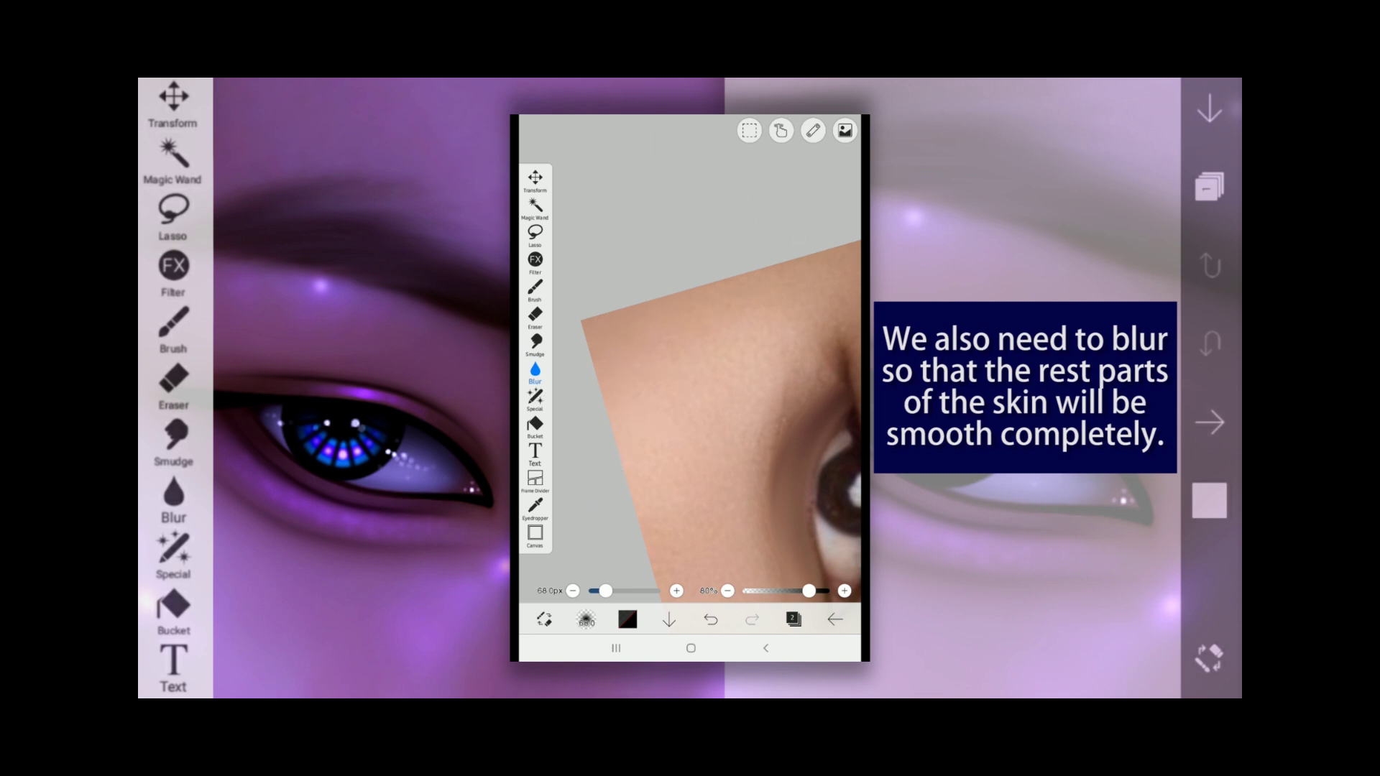
pyautogui.scroll(-3, 720, 445)
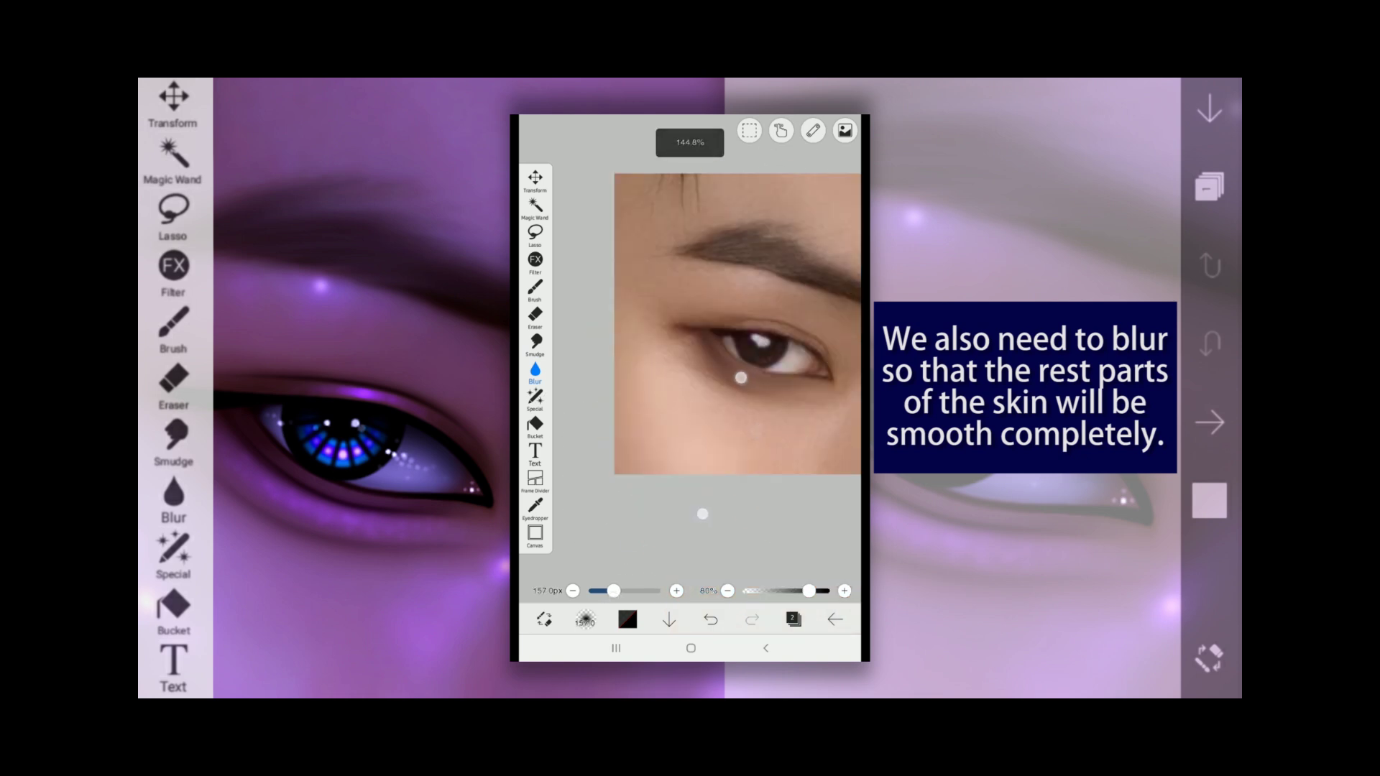
pyautogui.scroll(2, 759, 367)
pyautogui.moveTo(765, 318); pyautogui.dragTo(714, 338)
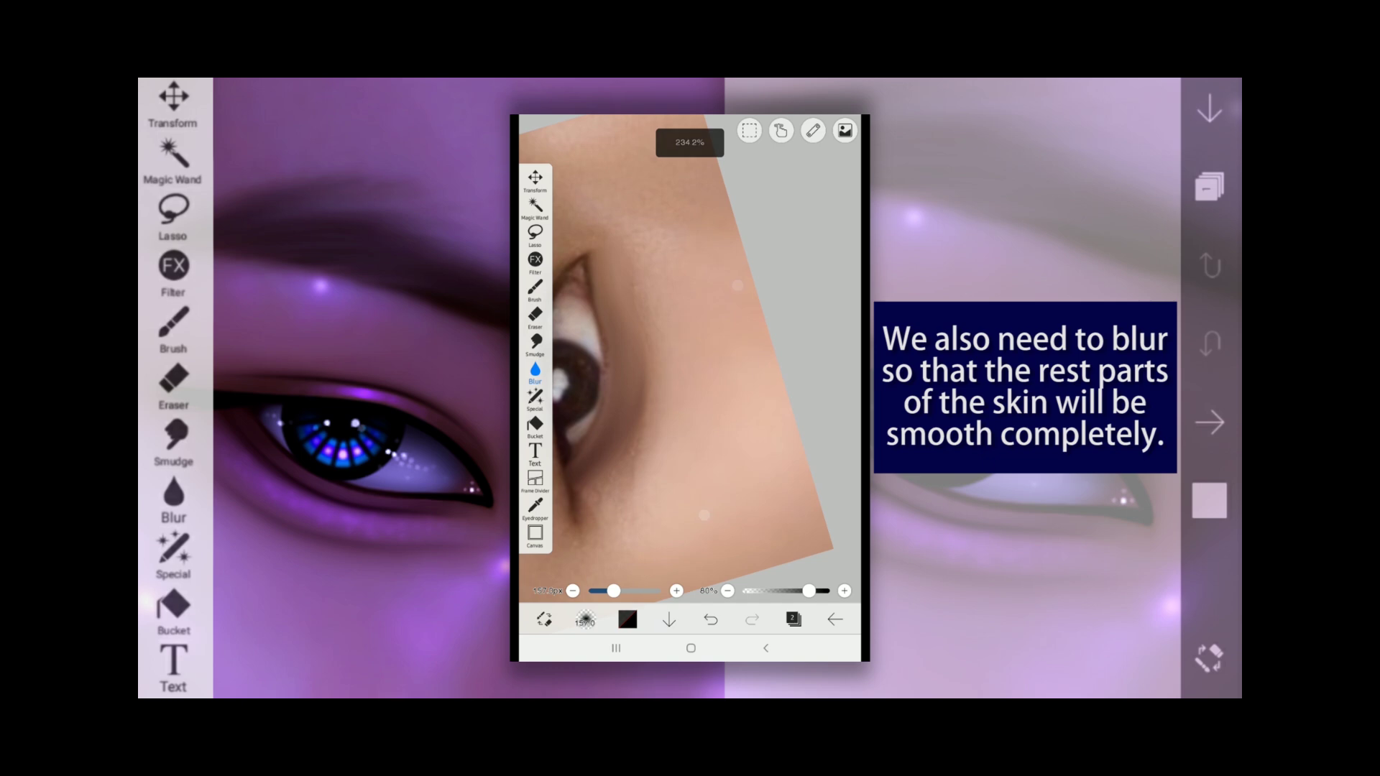